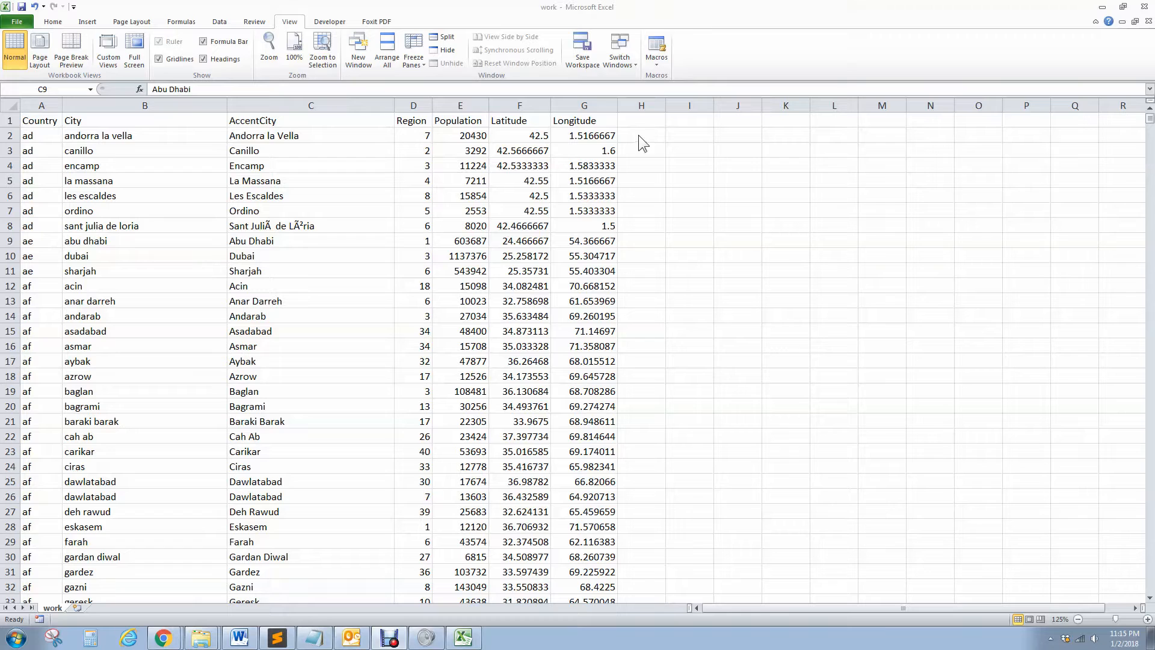
Step: Add an ID column header in cell H1 and enter 1 as the first ID in H2
left_click(648, 122)
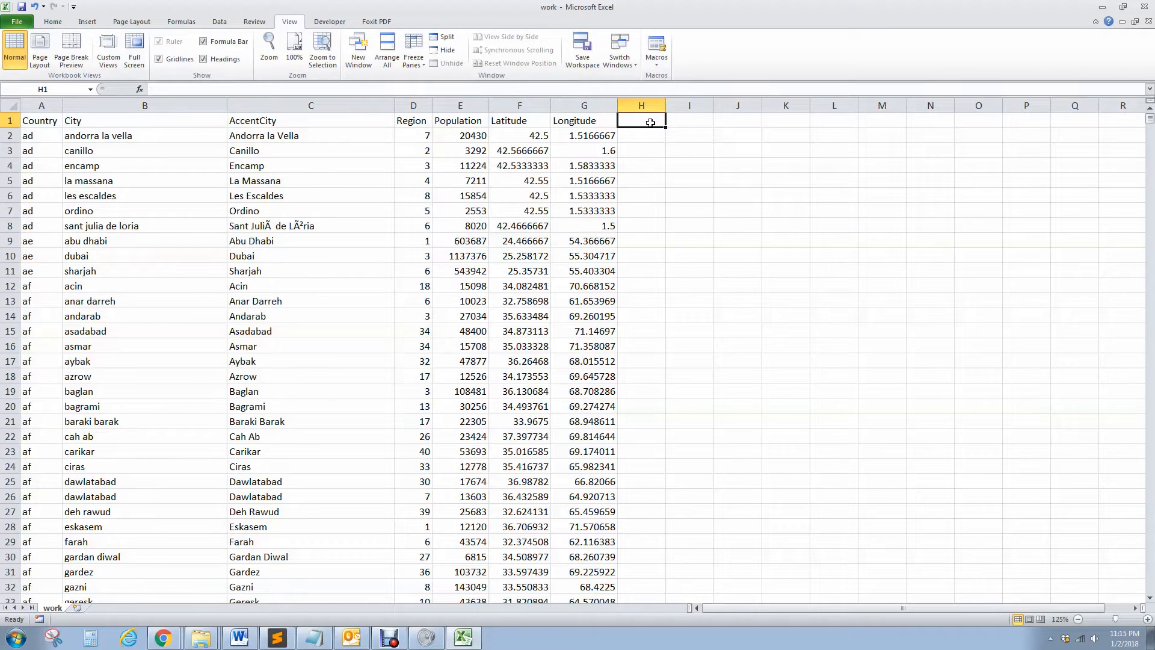
type("ID")
key("Return")
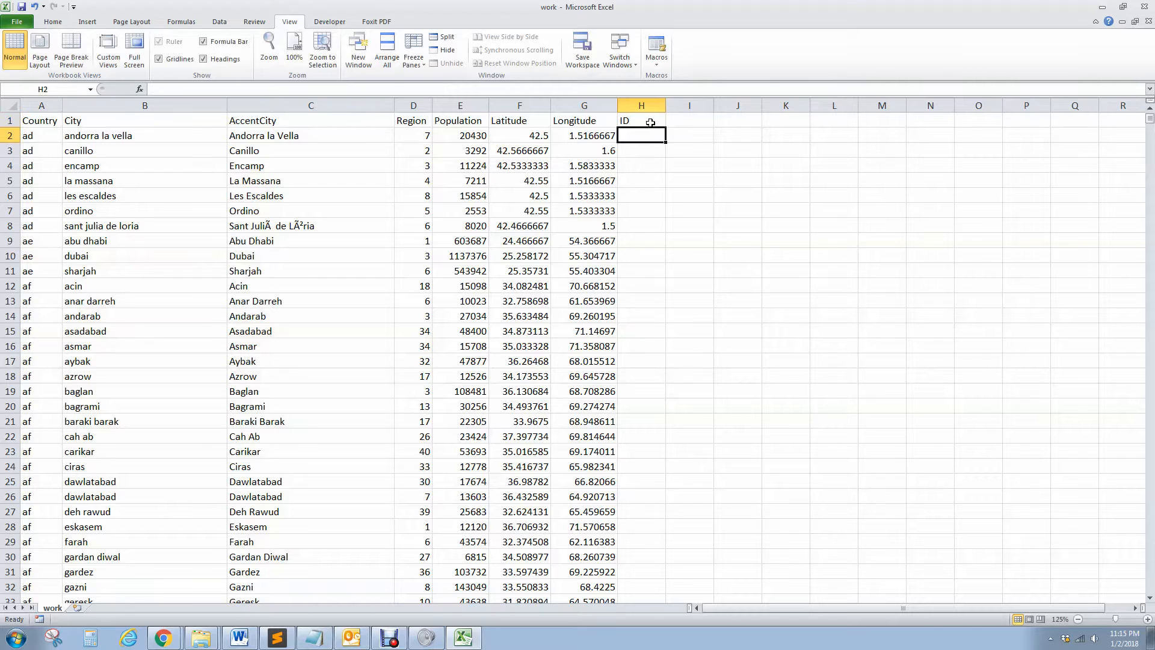
type("1")
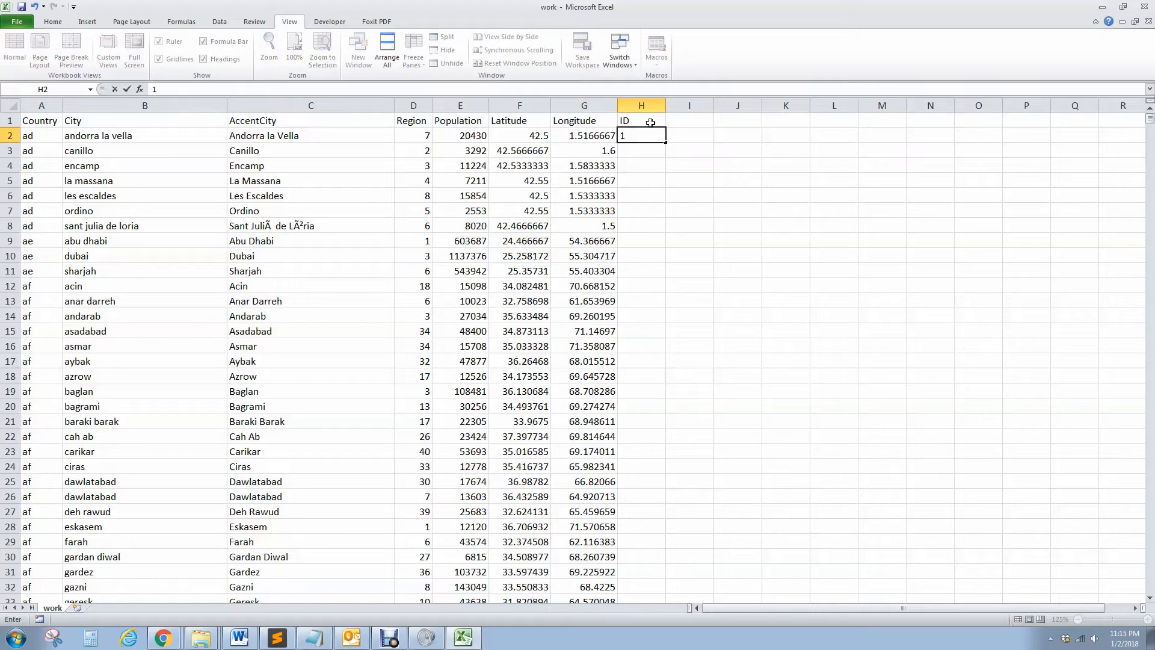
key("Return")
key("Up")
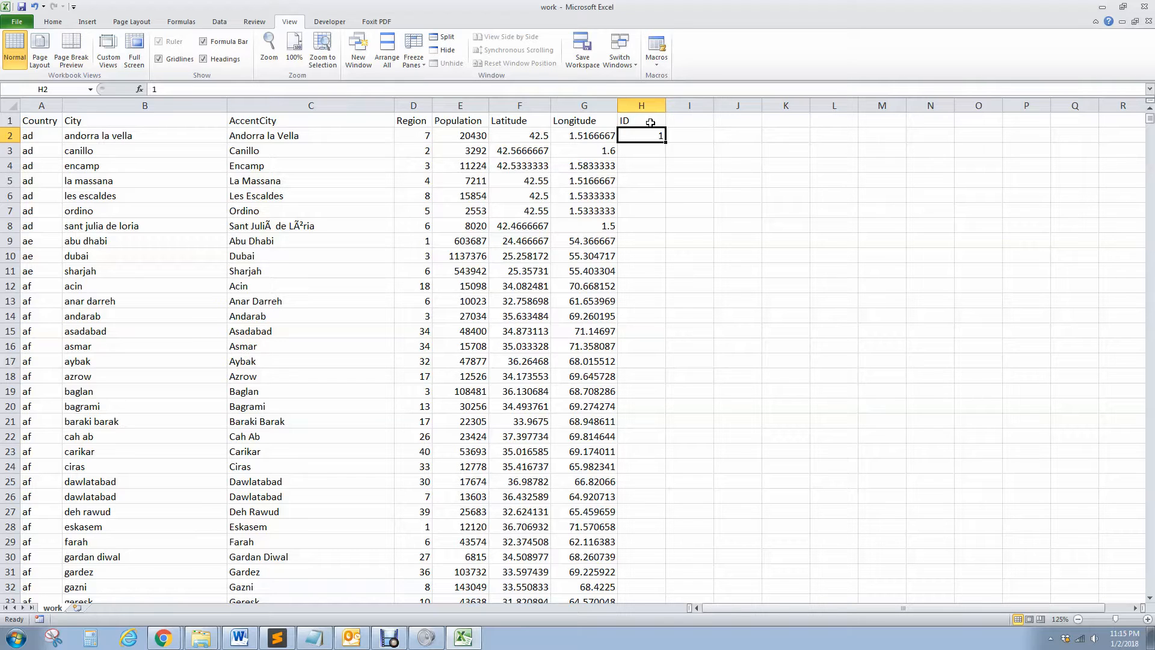
Step: Enter the formula +H2+1 in cell H3 to increment the ID above it by one
key("Down")
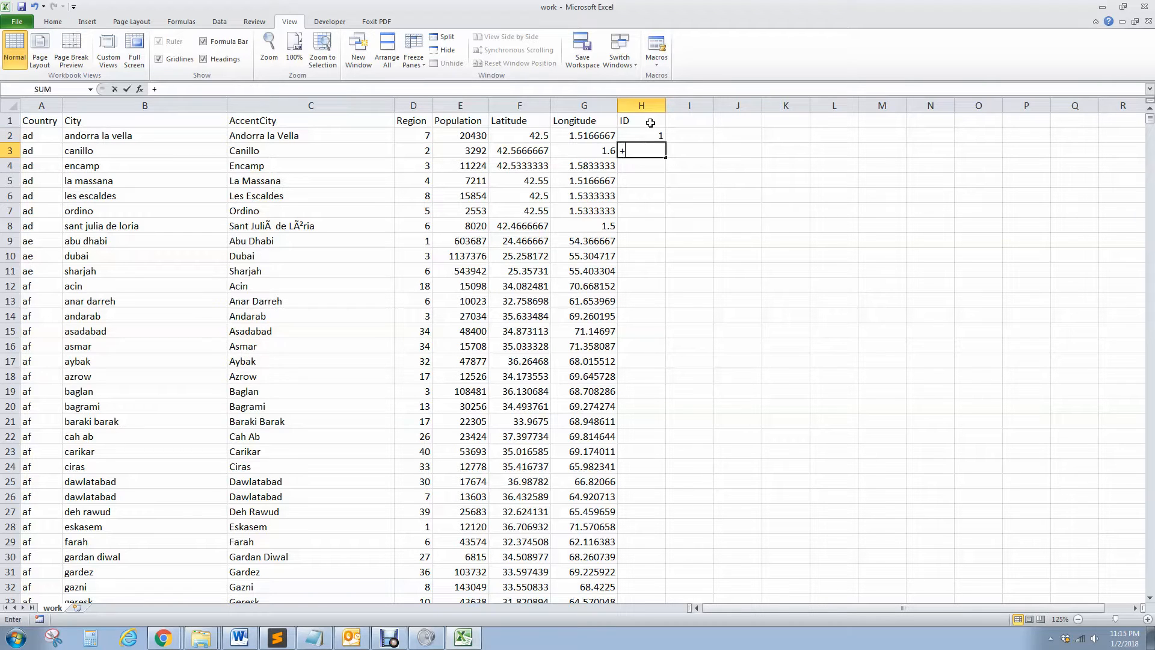
type("+")
key("Up")
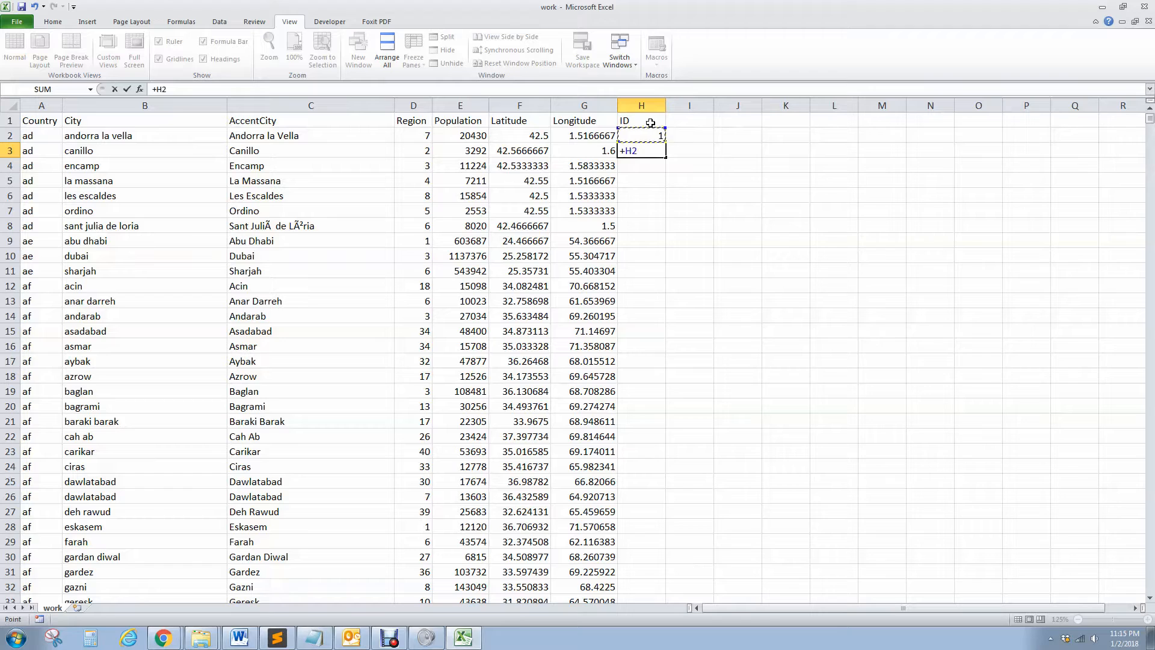
type("+1")
key("Return")
key("Up")
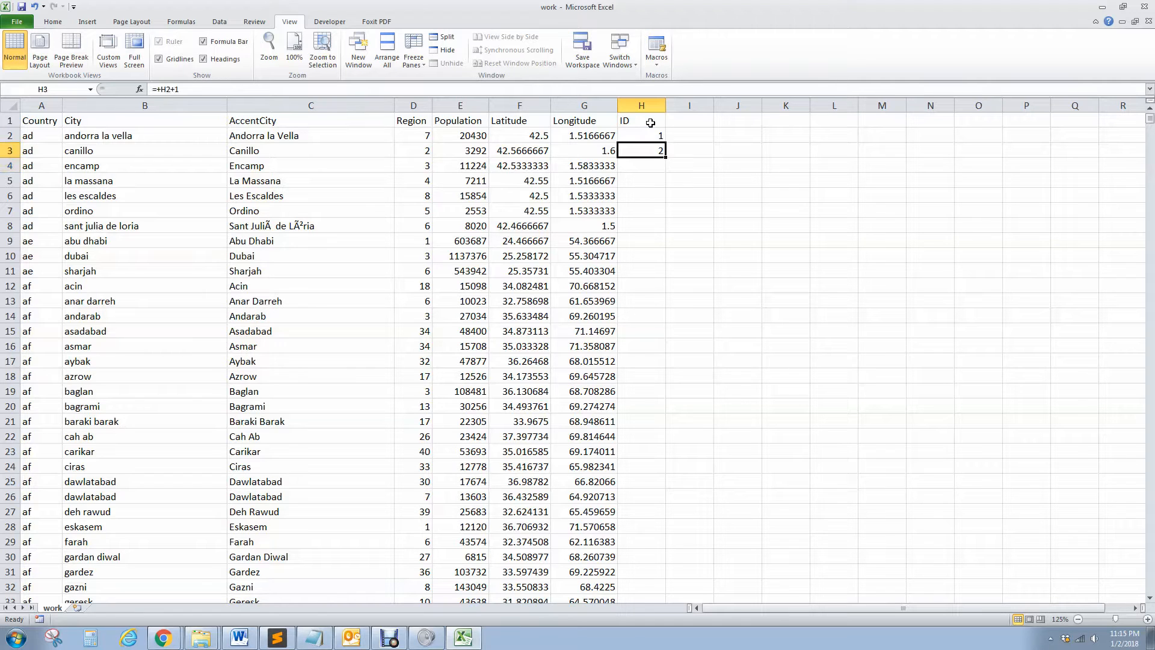
Step: Copy the H3 increment formula down the ID column from H4 through the last data row, H47981
key("ctrl+c")
key("Down")
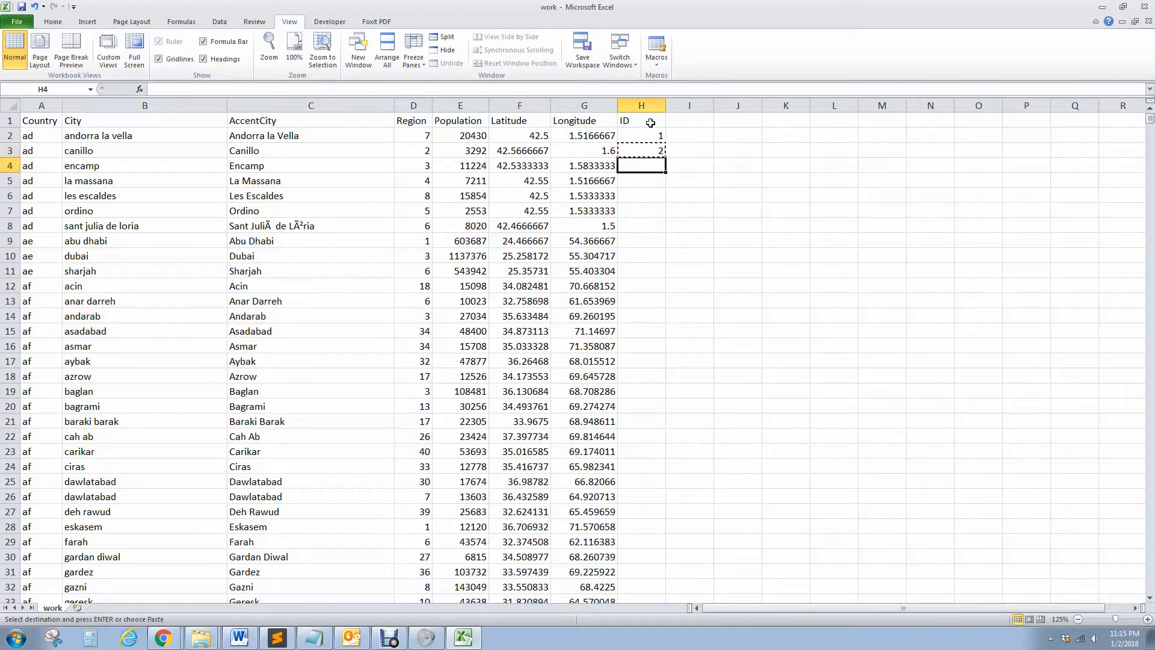
left_click_drag(1150, 119, 1149, 587)
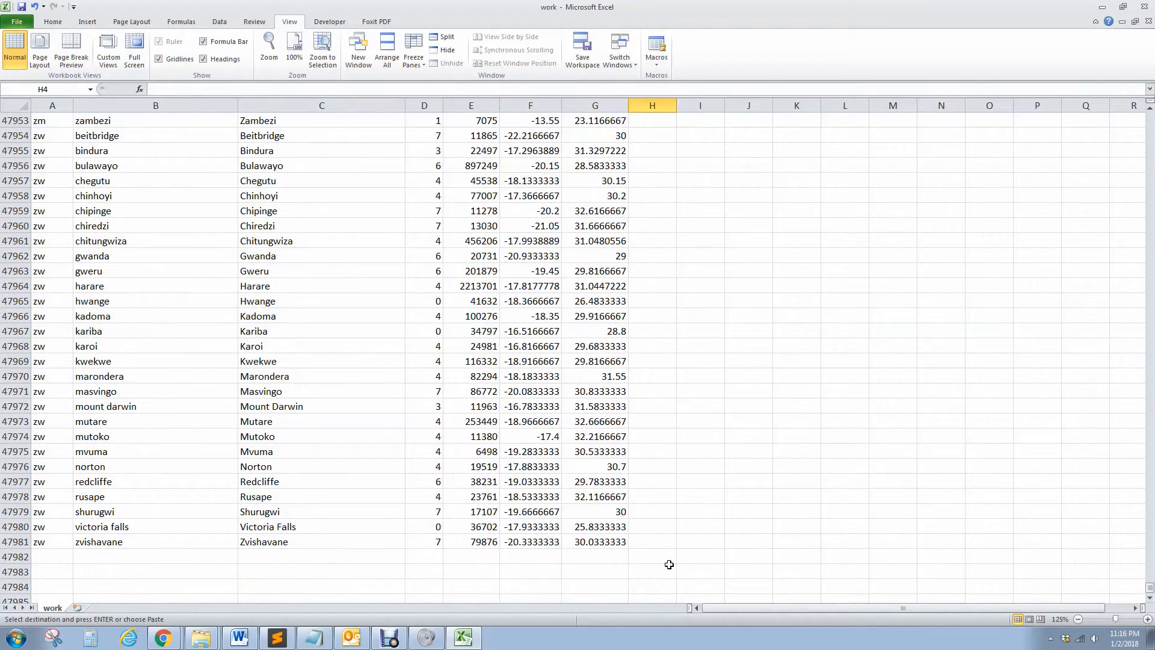
left_click(639, 541, "shift")
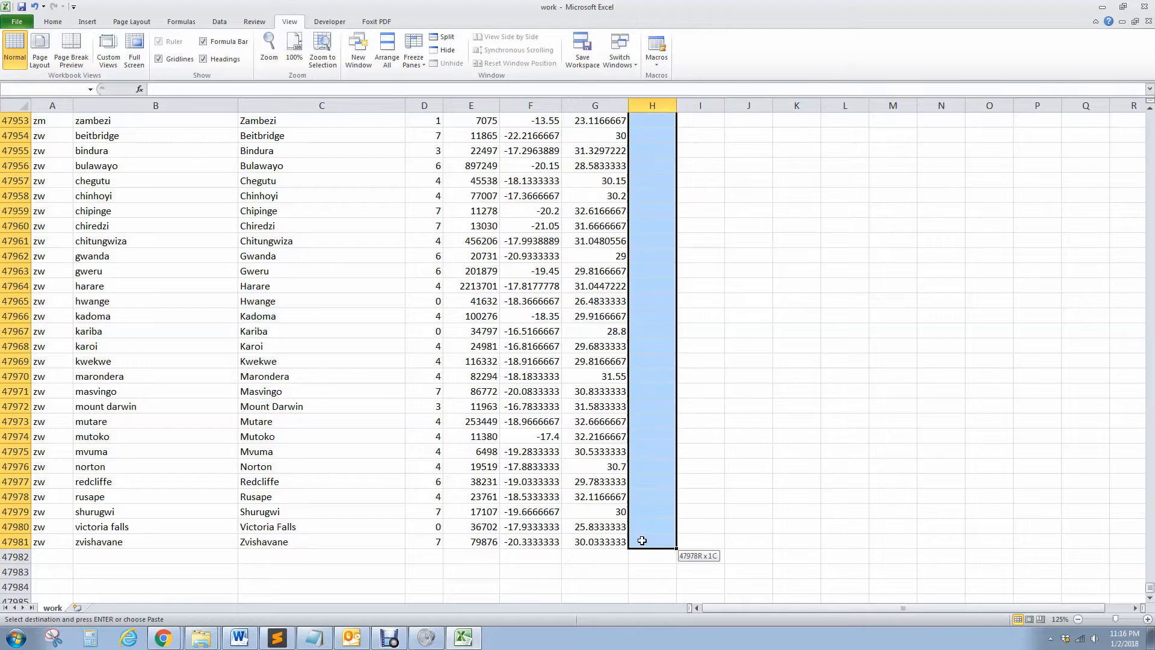
right_click(641, 541)
left_click(667, 375)
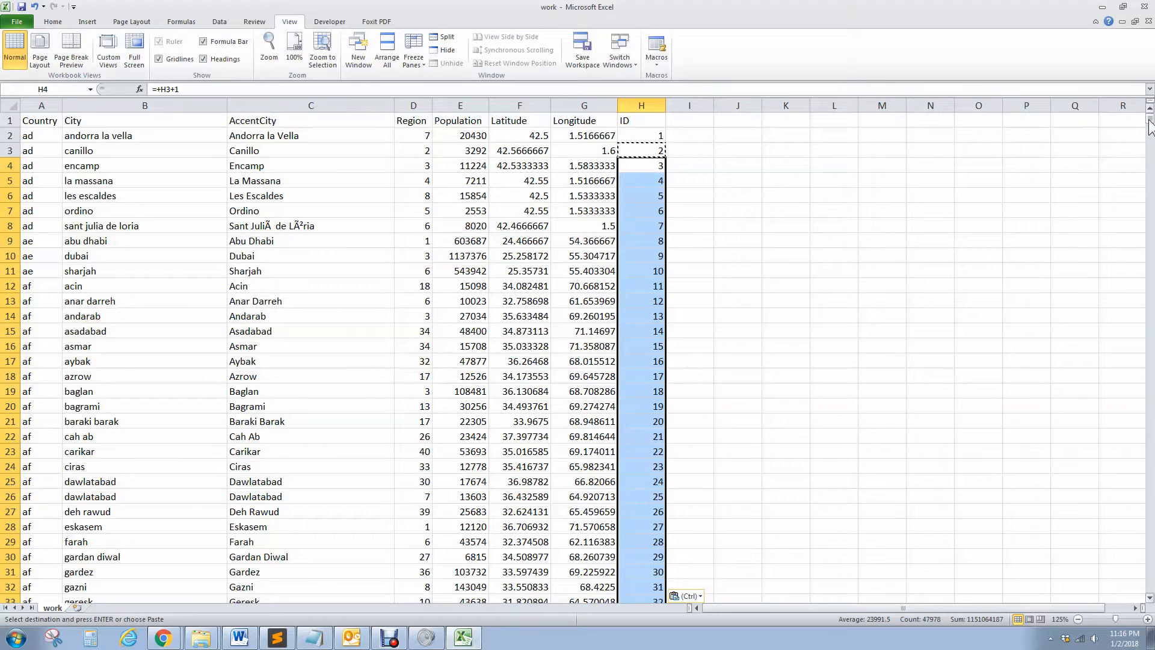
Step: Examine the ID column down to the last data row and inspect the contents of a few of its cells
left_click_drag(1150, 119, 1151, 632)
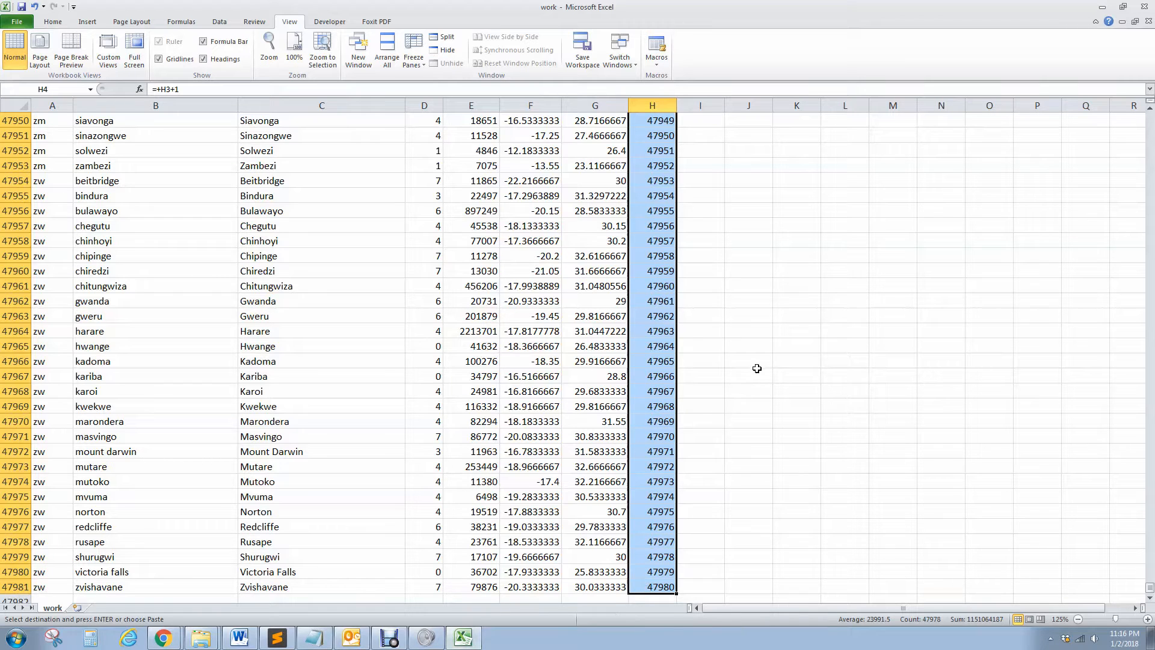
scroll(776, 374, "up", 6)
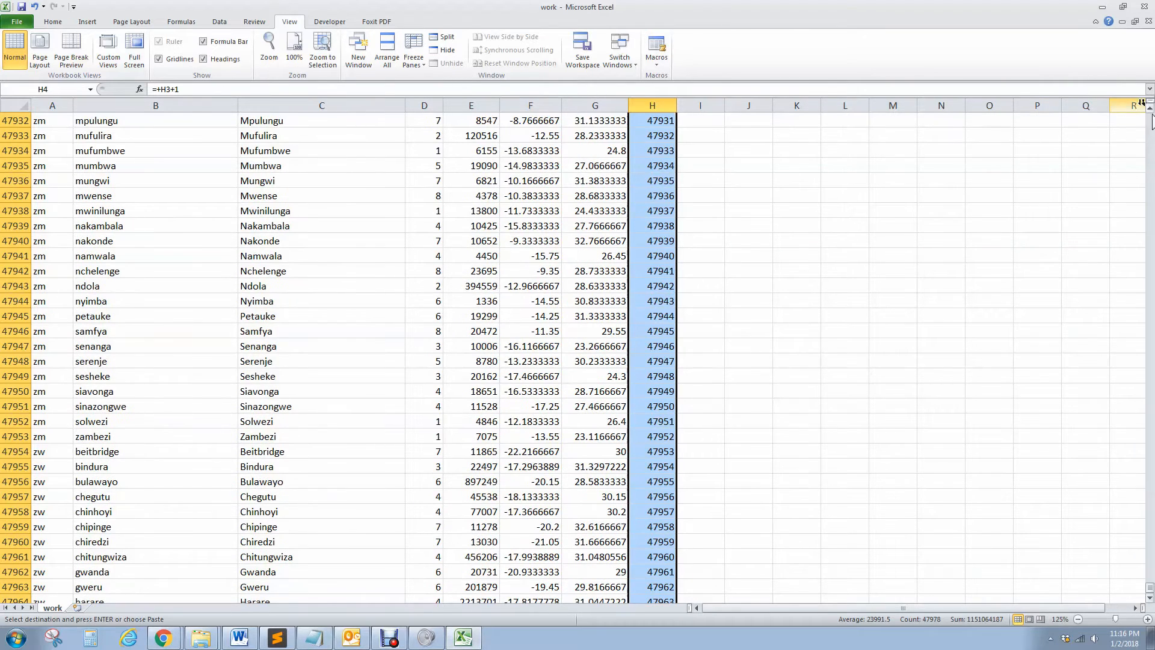
left_click_drag(1152, 123, 1152, 130)
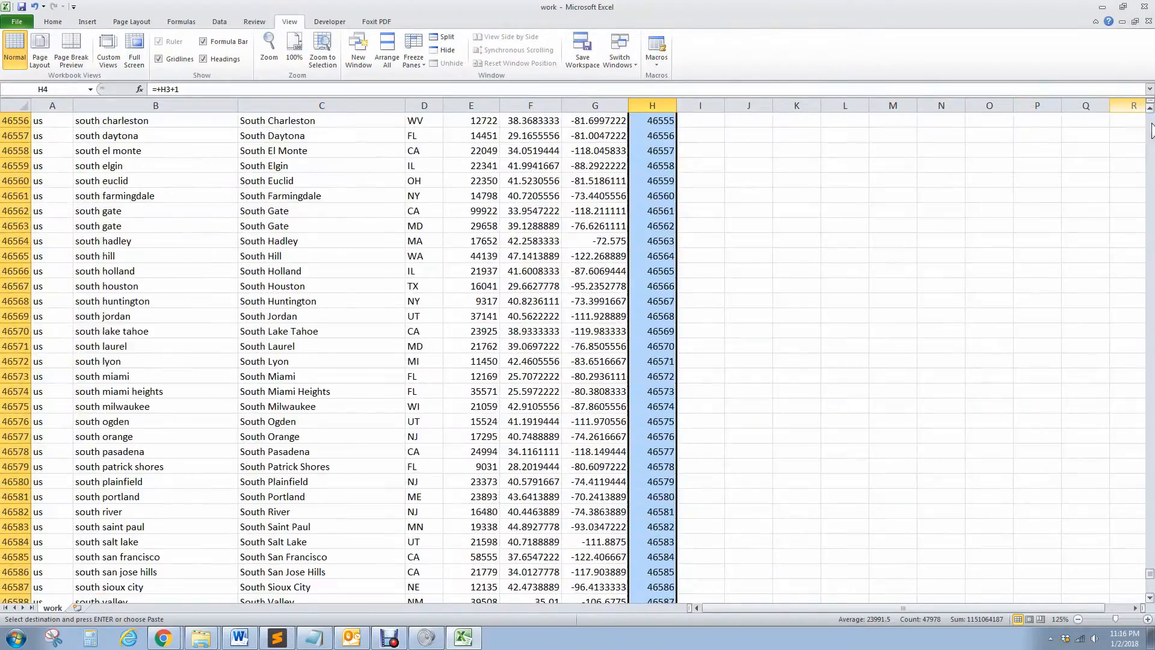
key("ctrl+Home")
left_click(690, 123)
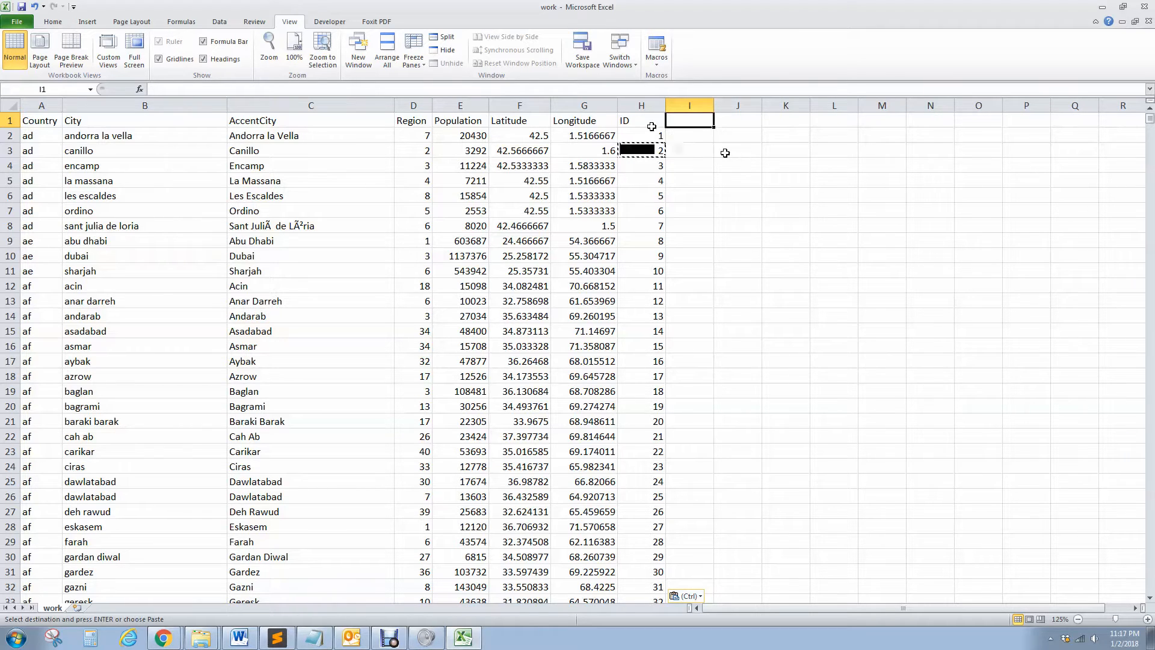
left_click(646, 220)
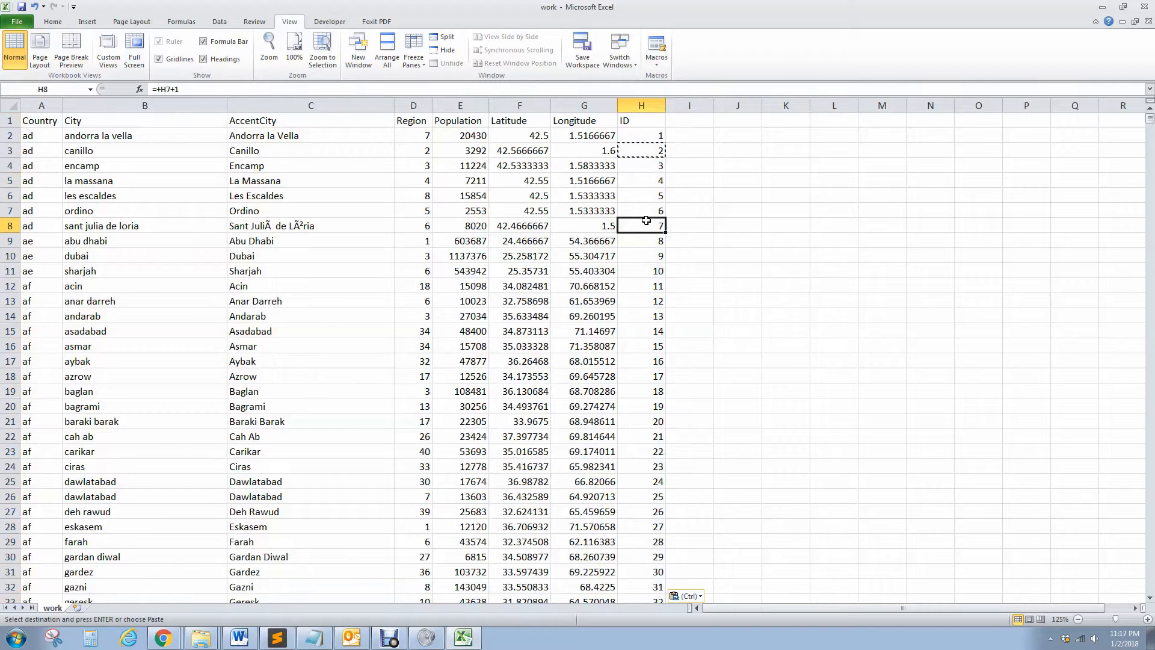
left_click(655, 283)
Step: Copy the whole ID column and paste it over itself as values only, replacing the formulas
left_click(642, 106)
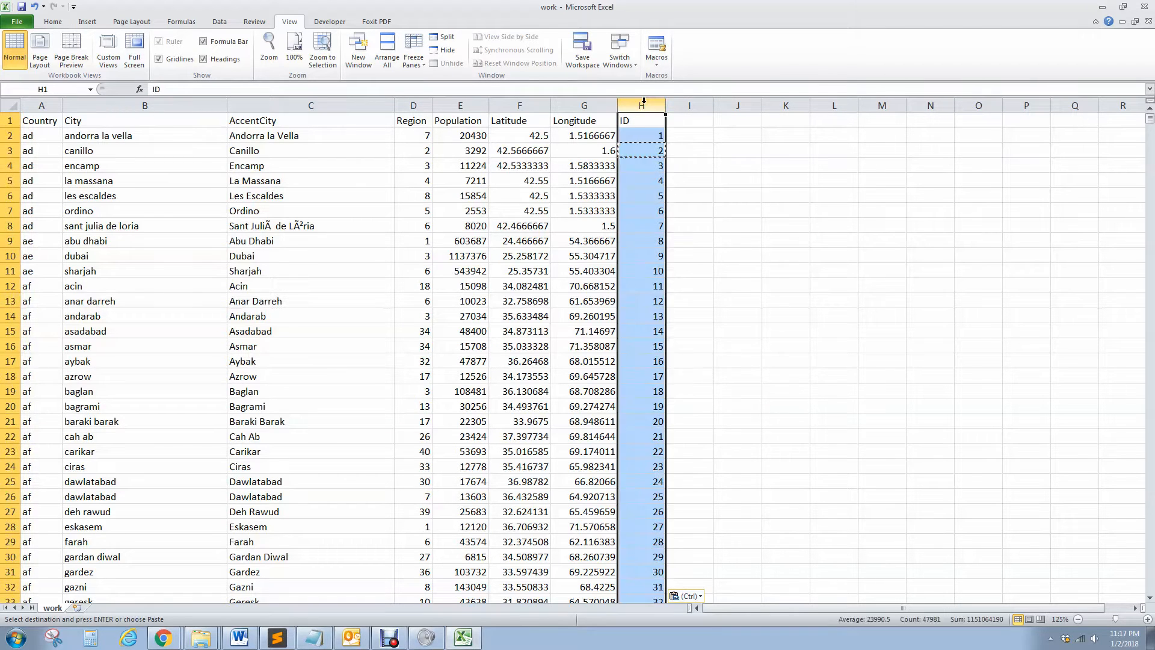
right_click(643, 102)
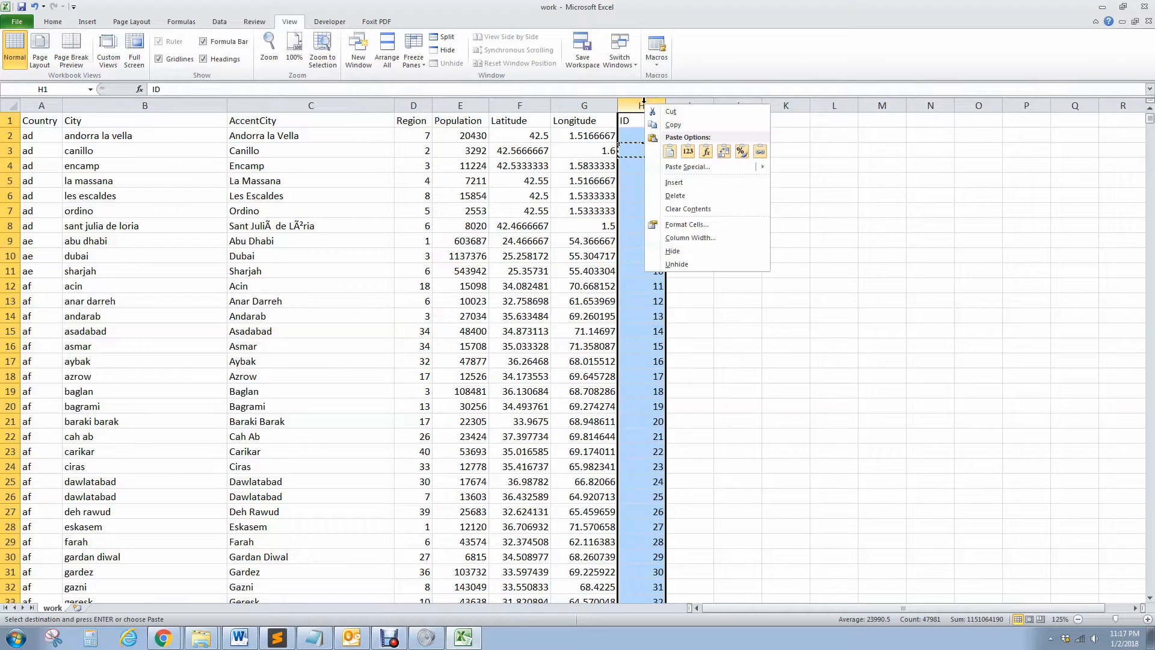
left_click(669, 126)
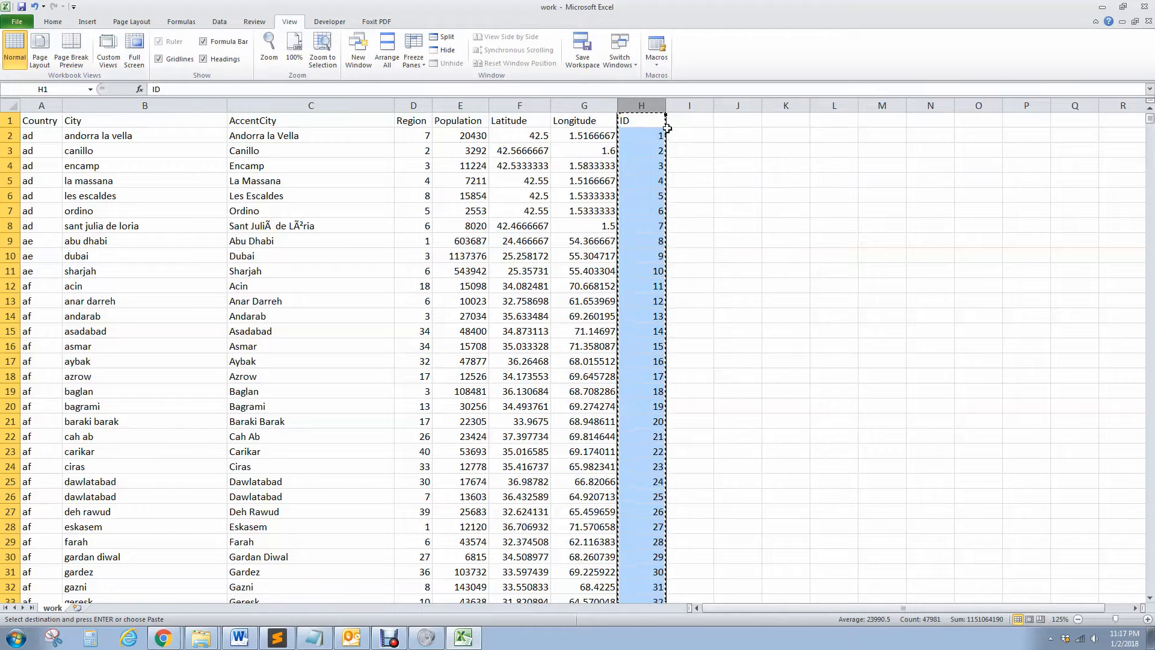
right_click(647, 119)
mouse_move(676, 182)
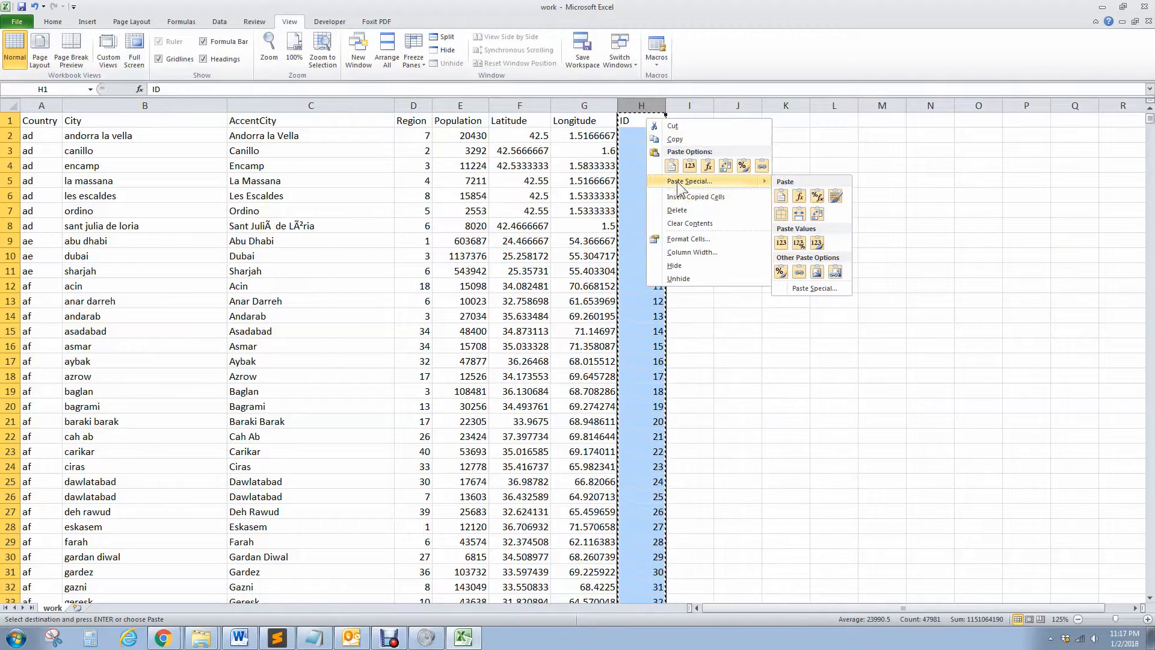
left_click(779, 243)
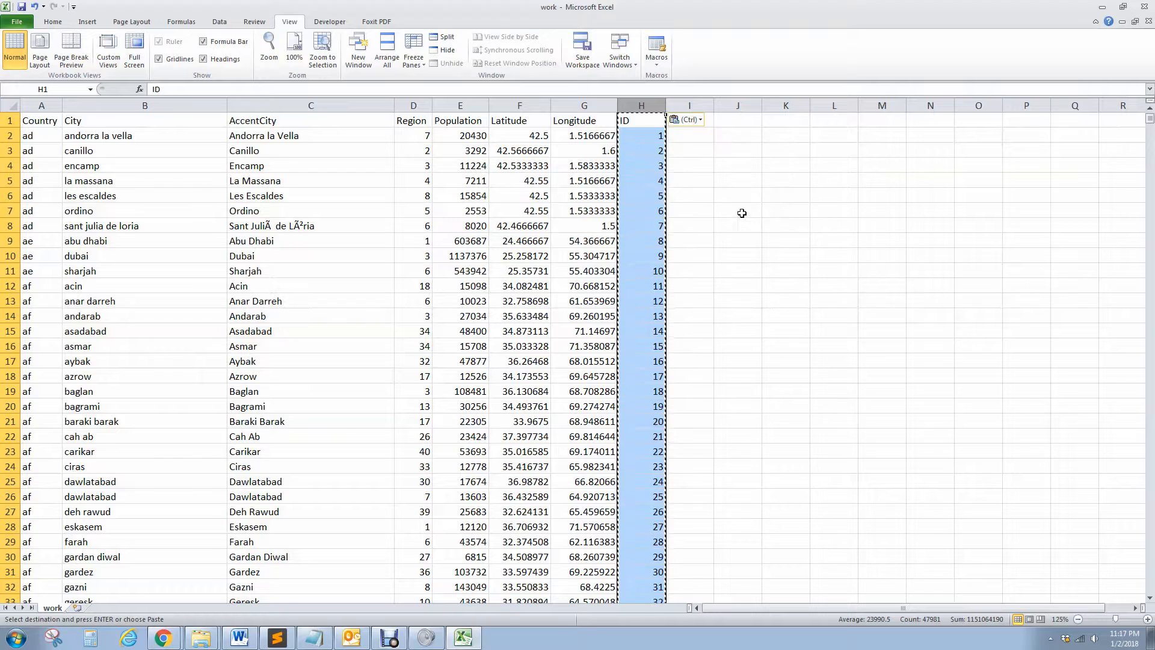
Step: Inspect several cells of the ID column to check whether they hold plain values instead of formulas
left_click(634, 141)
left_click(645, 177)
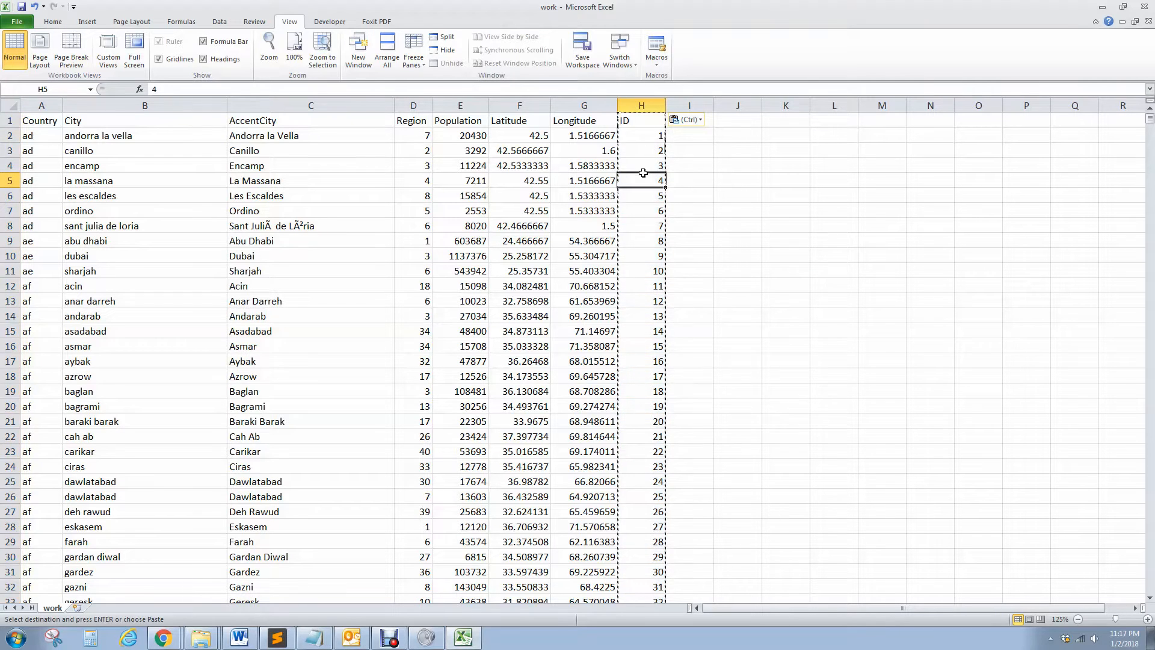
left_click(656, 239)
left_click(662, 284)
left_click(639, 106)
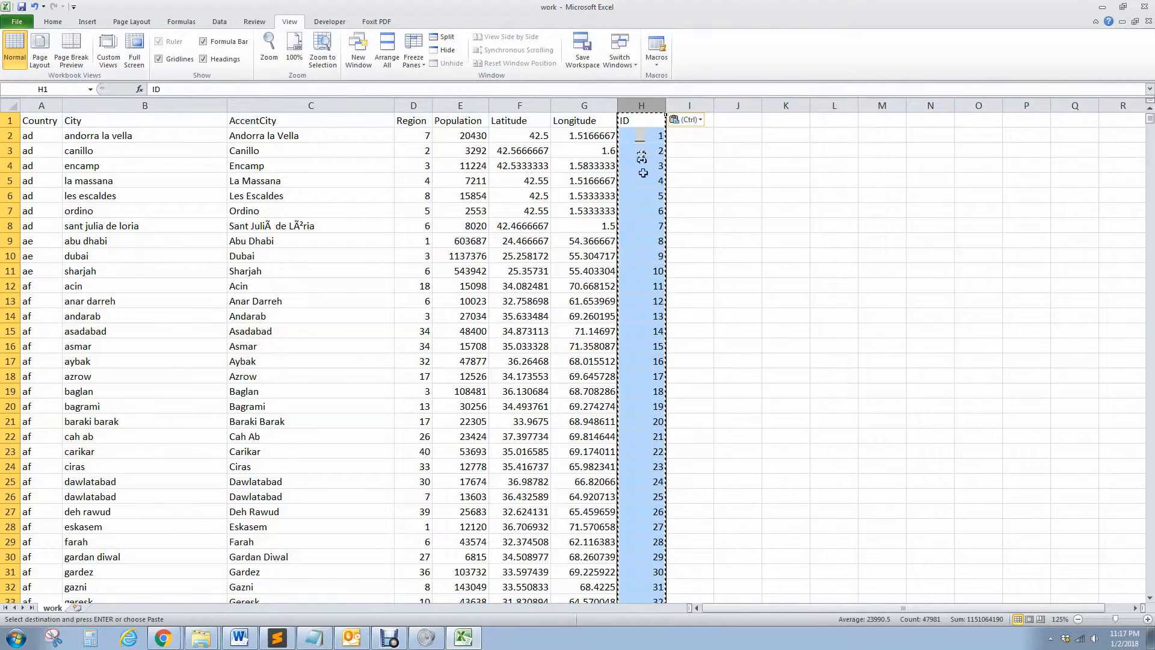
left_click(643, 172)
left_click(656, 239)
left_click(662, 284)
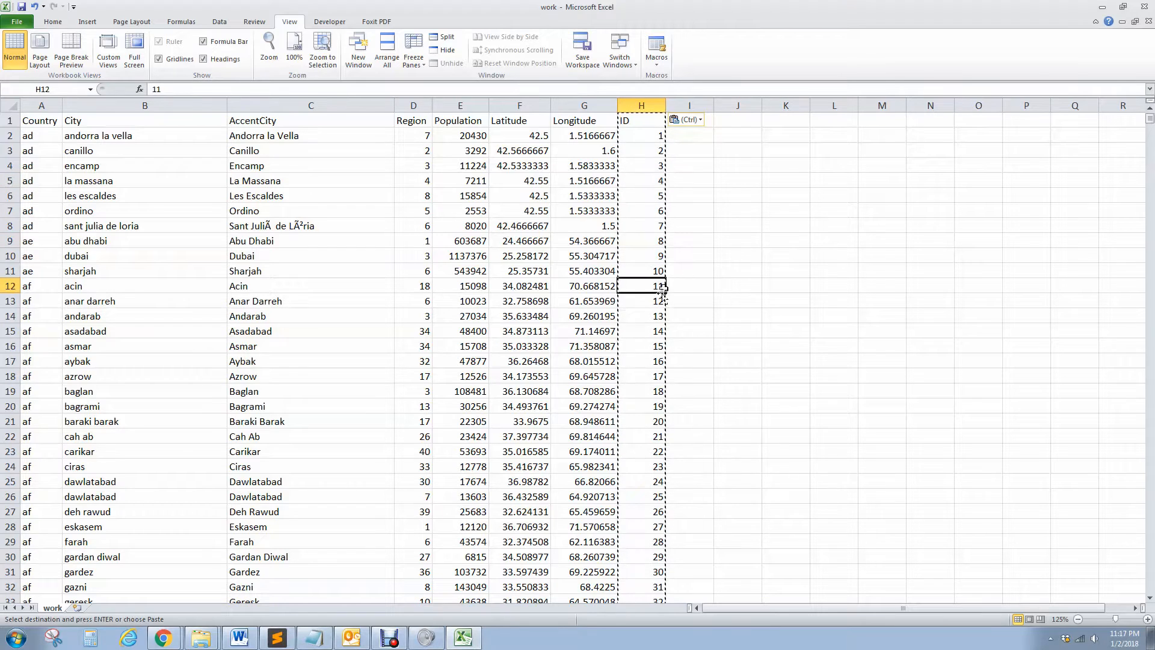
left_click(652, 333)
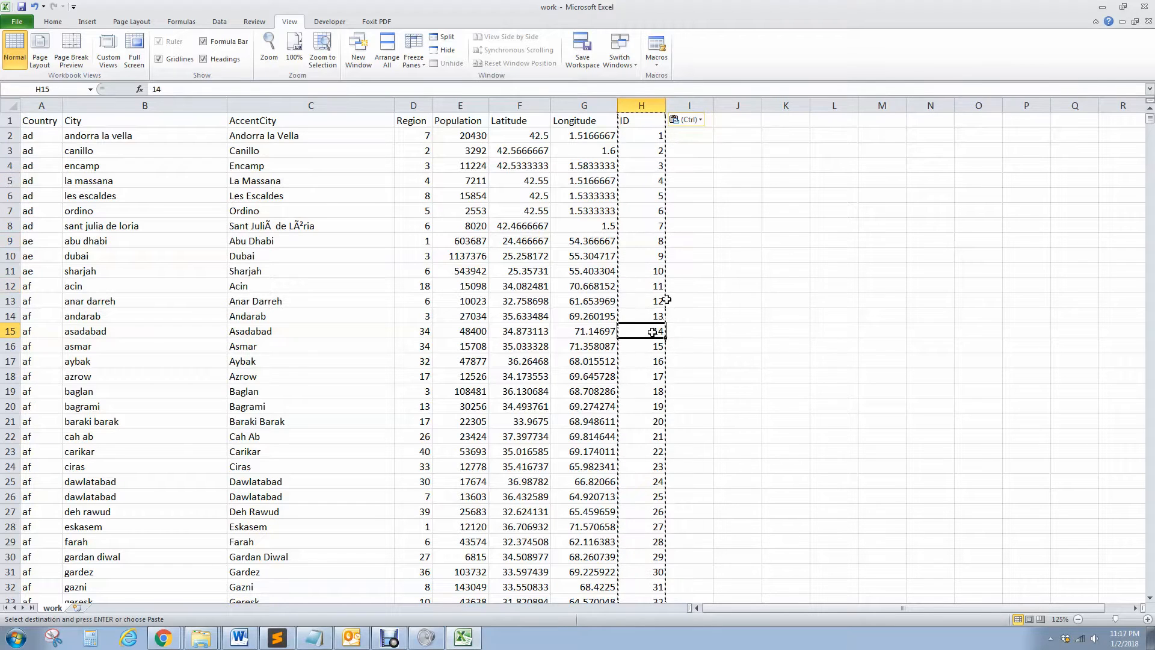
Step: Copy the empty cell K4 to replace the ID column as the copied selection
left_click(716, 120)
left_click(692, 137)
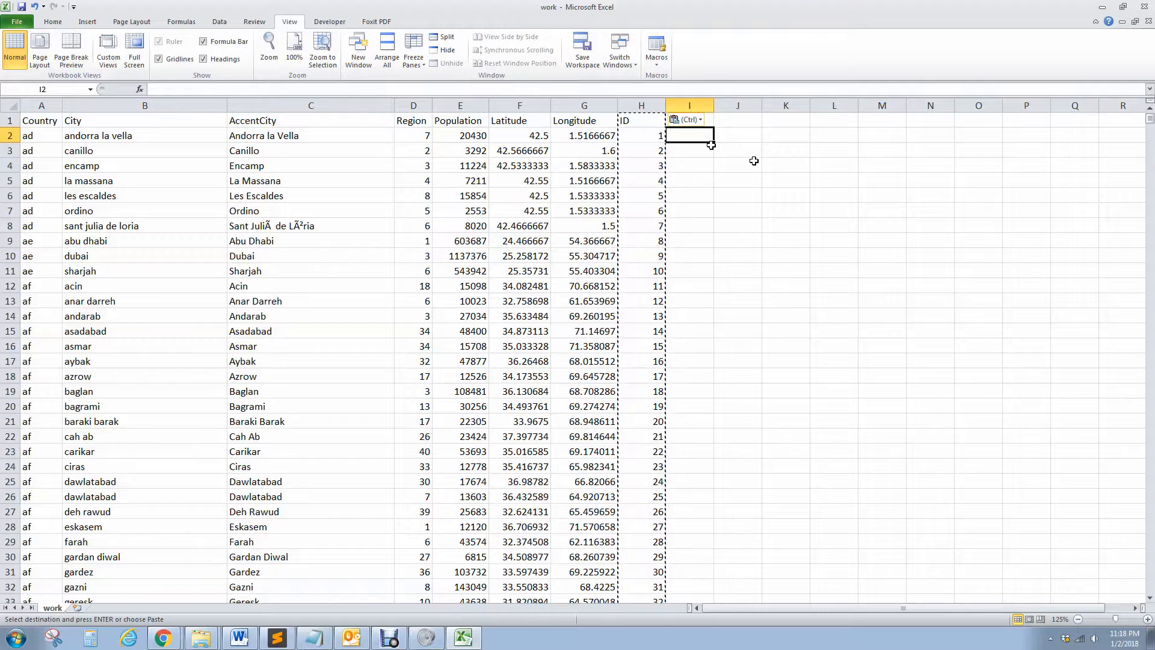
left_click(782, 166)
right_click(785, 165)
left_click(799, 179)
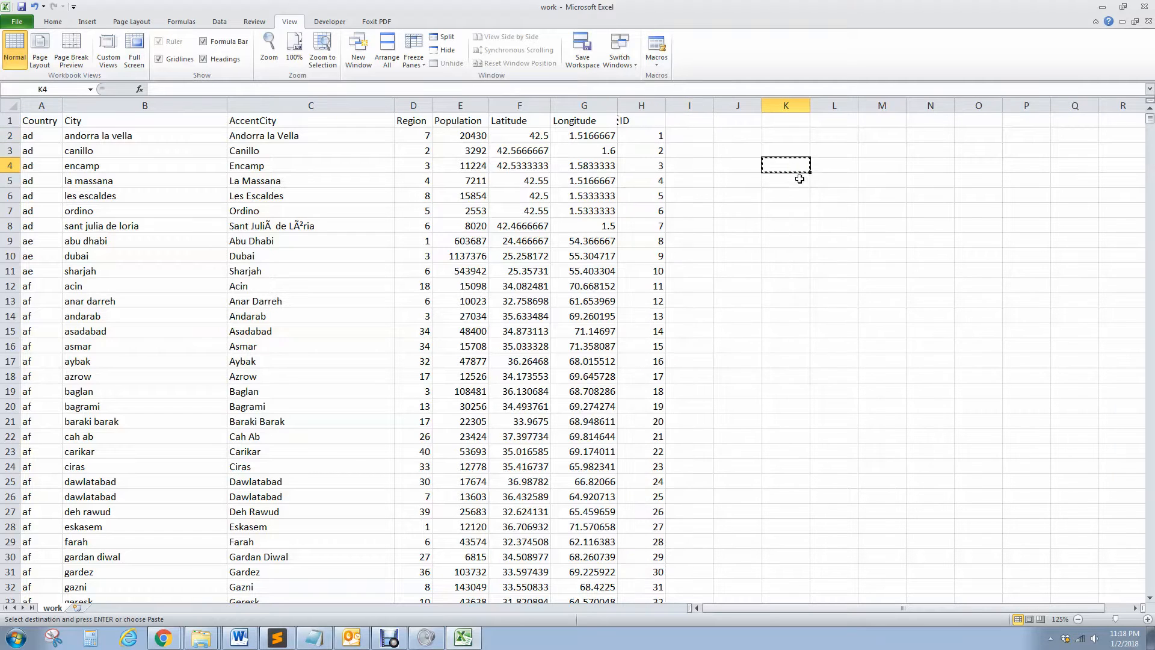
Step: Add a CountryNumber header in cell I1 and autofit the widths of all columns in the sheet
left_click(691, 120)
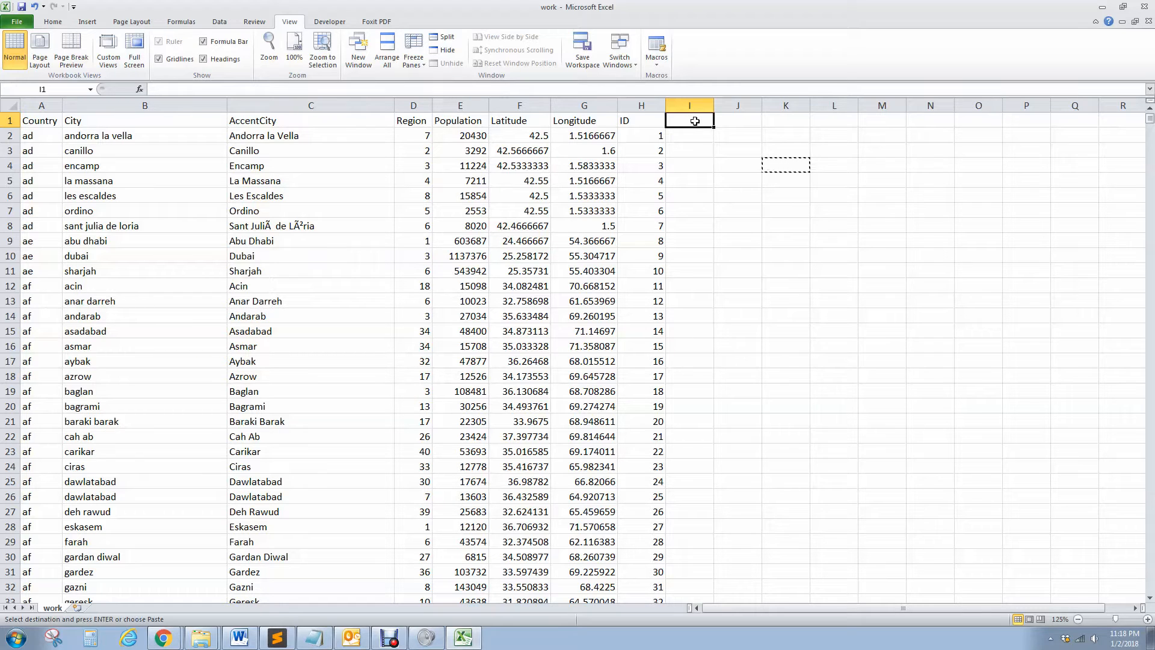
type("Cou")
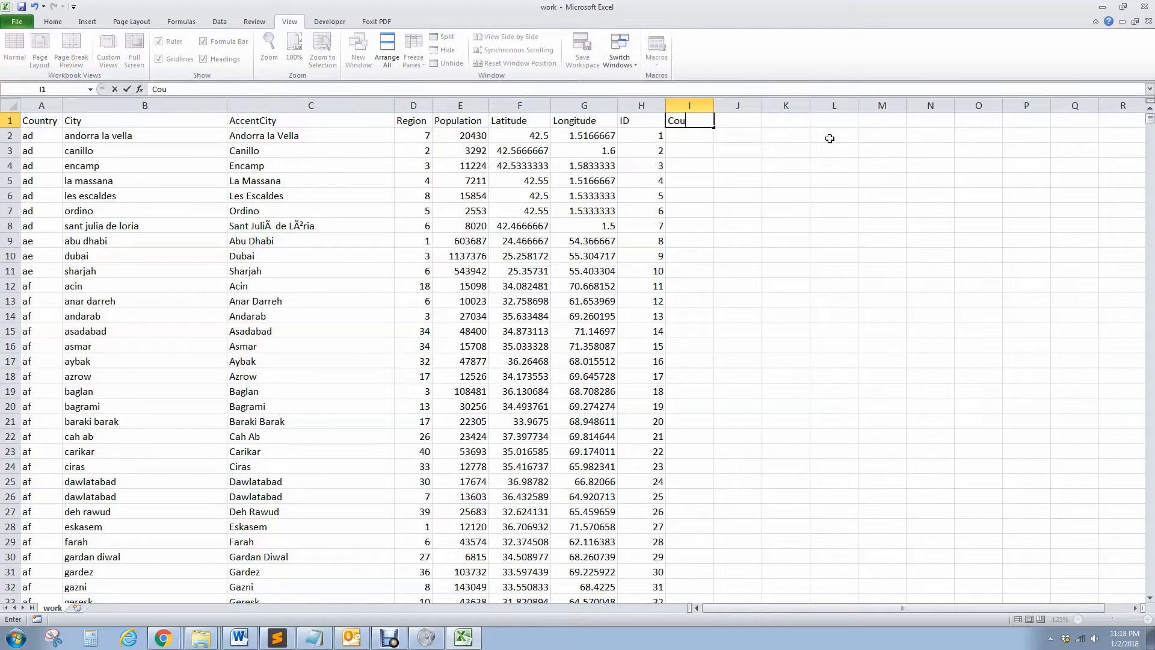
type("ntryNumber")
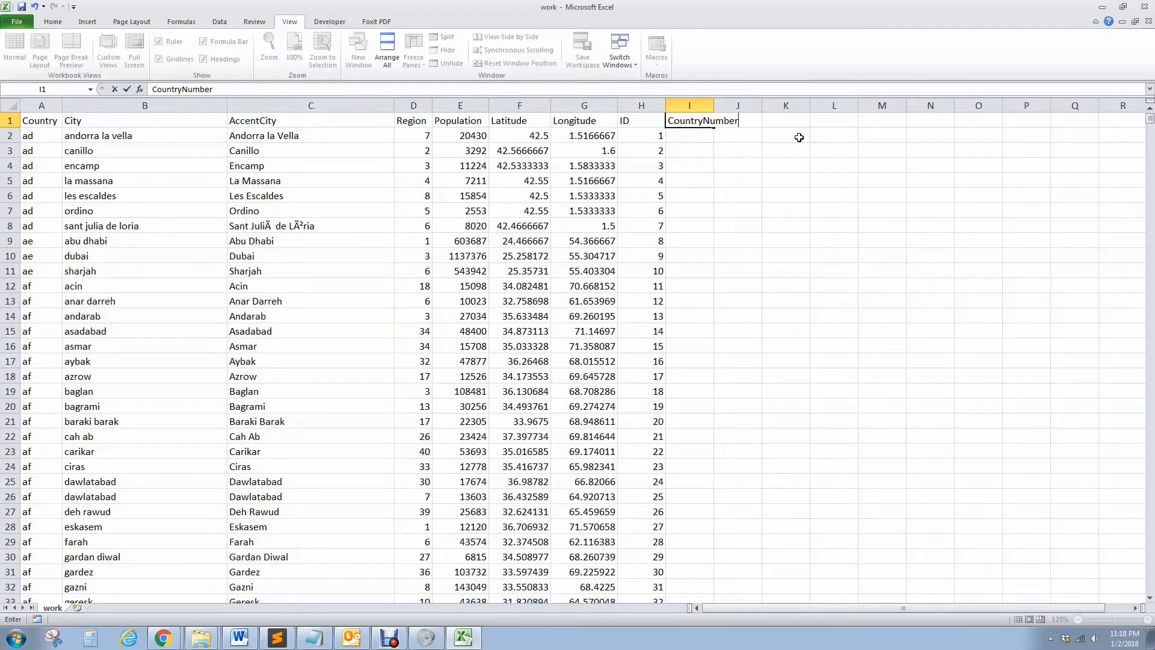
left_click(9, 106)
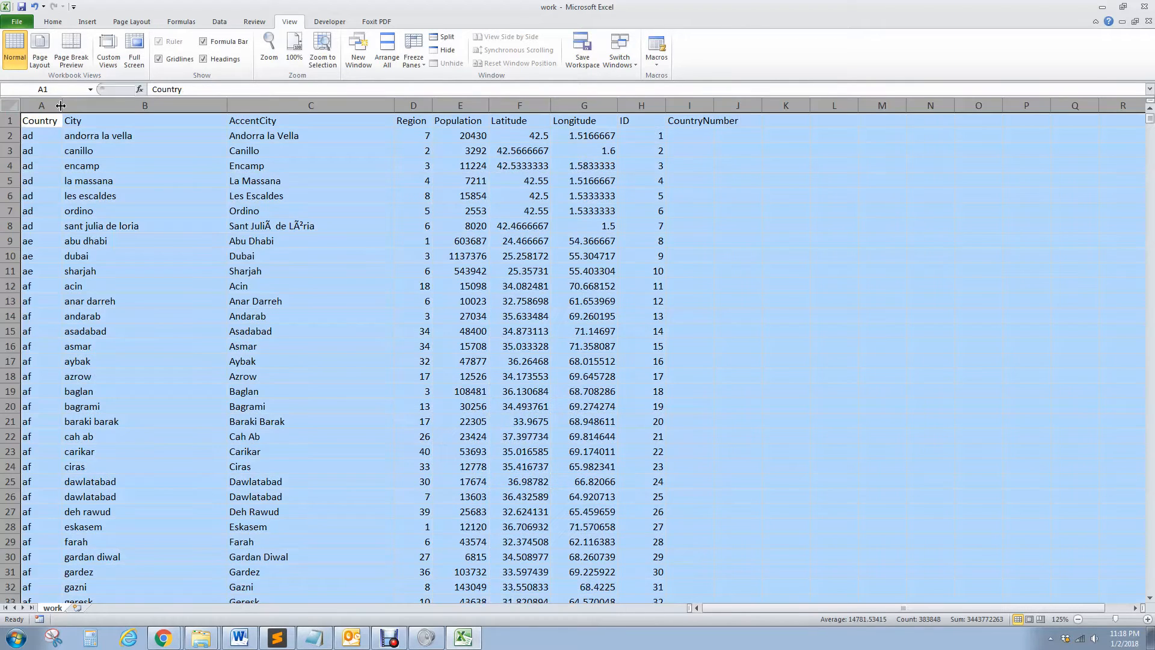
double_click(59, 107)
Step: Enter 1 as the first CountryNumber in cell I2 and select cell I3 below it
left_click(692, 137)
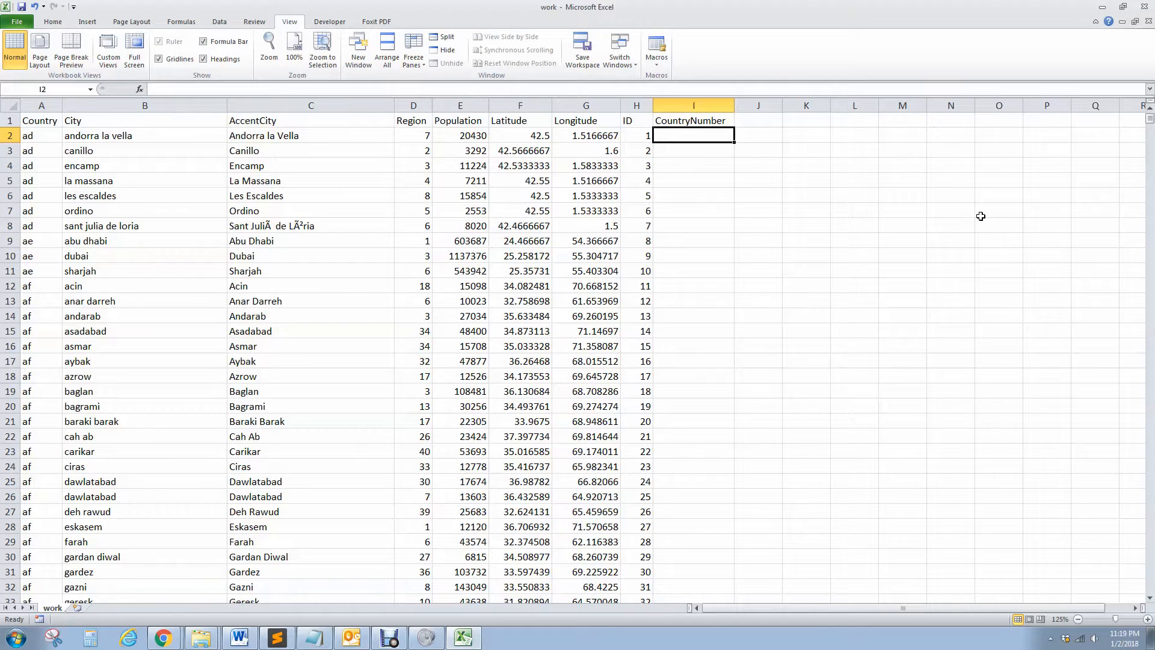
type("1")
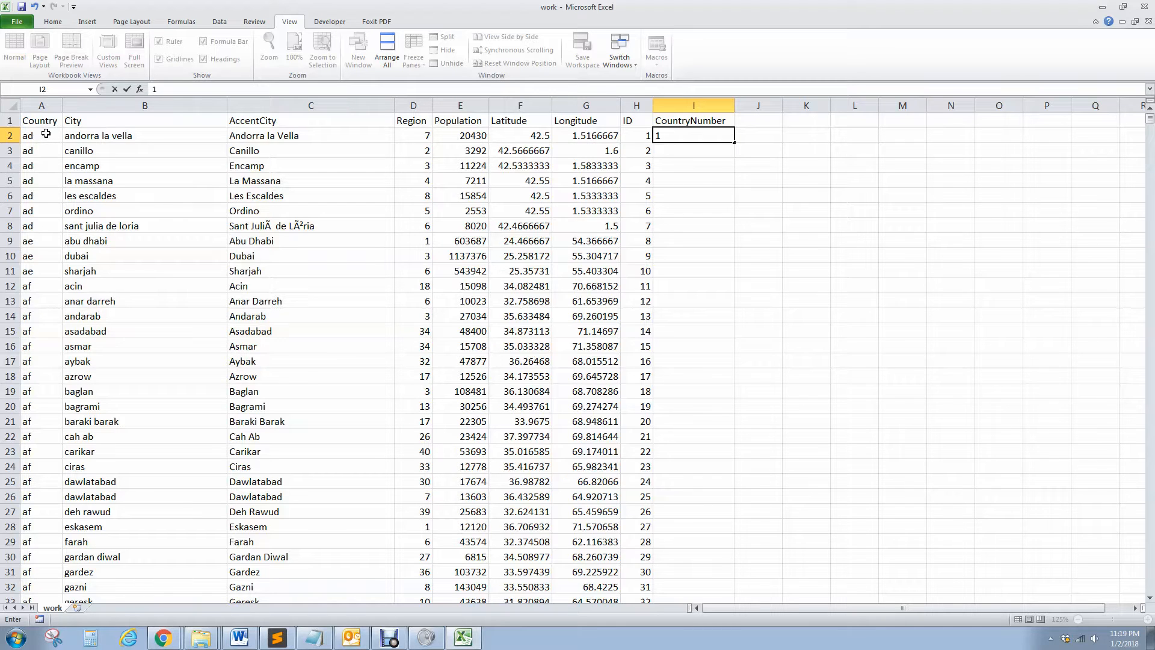
left_click(675, 150)
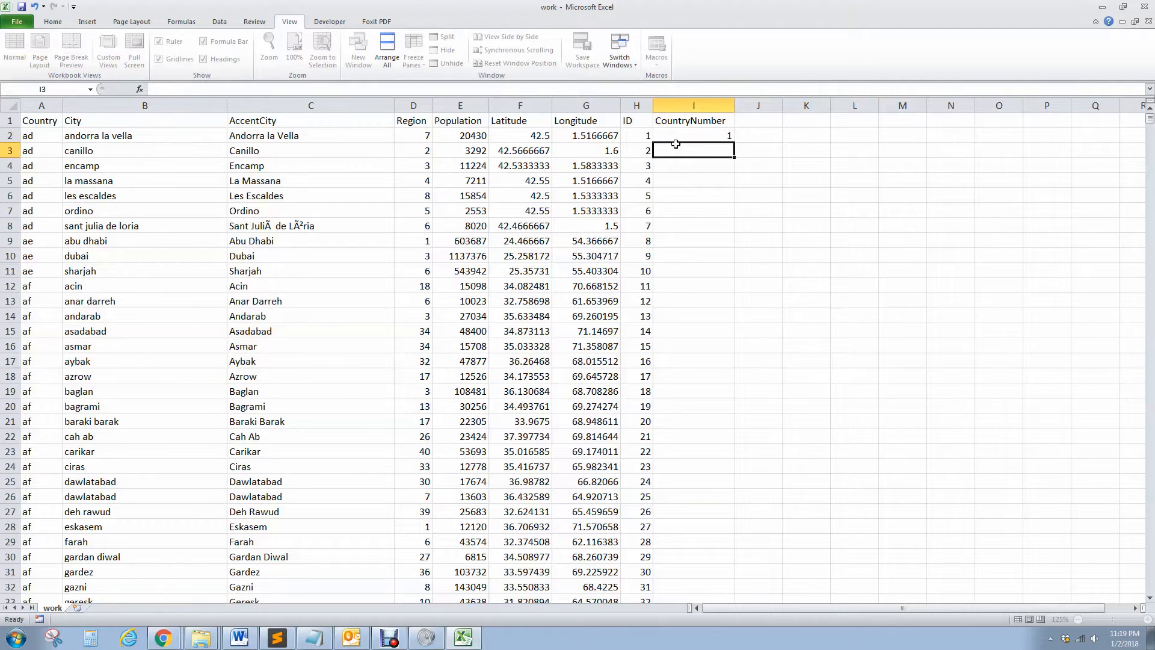
left_click(682, 136)
left_click(680, 150)
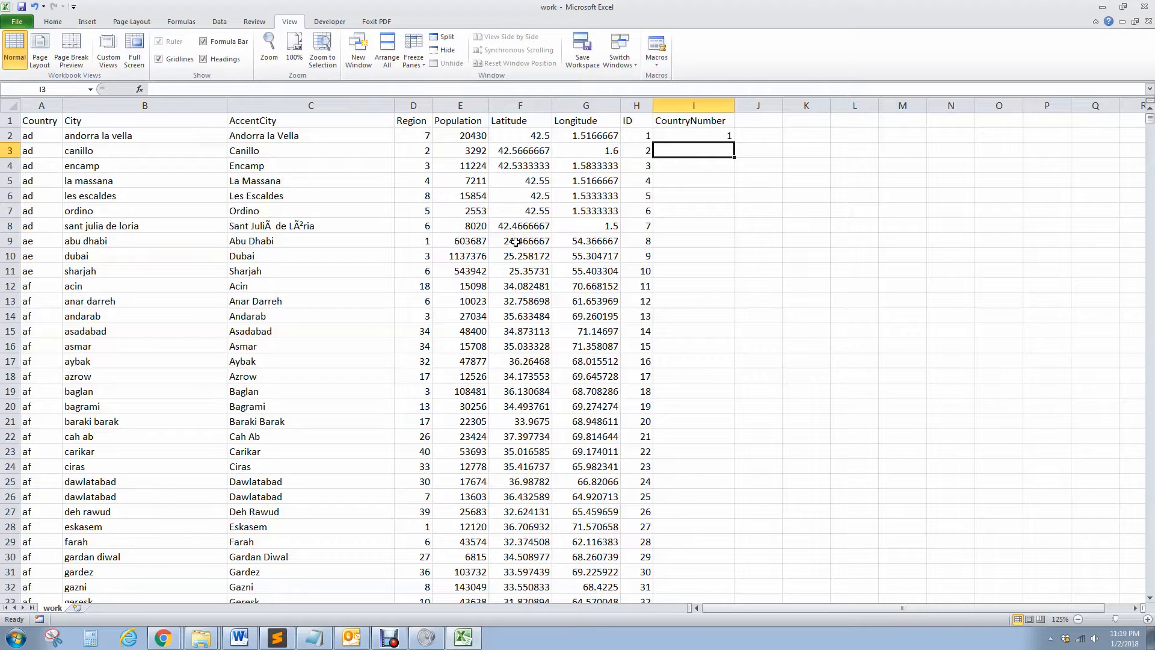
Step: Enter the formula +IF(A3=A2,I2,I2+1) in cell I3 and check its cell references
type("+")
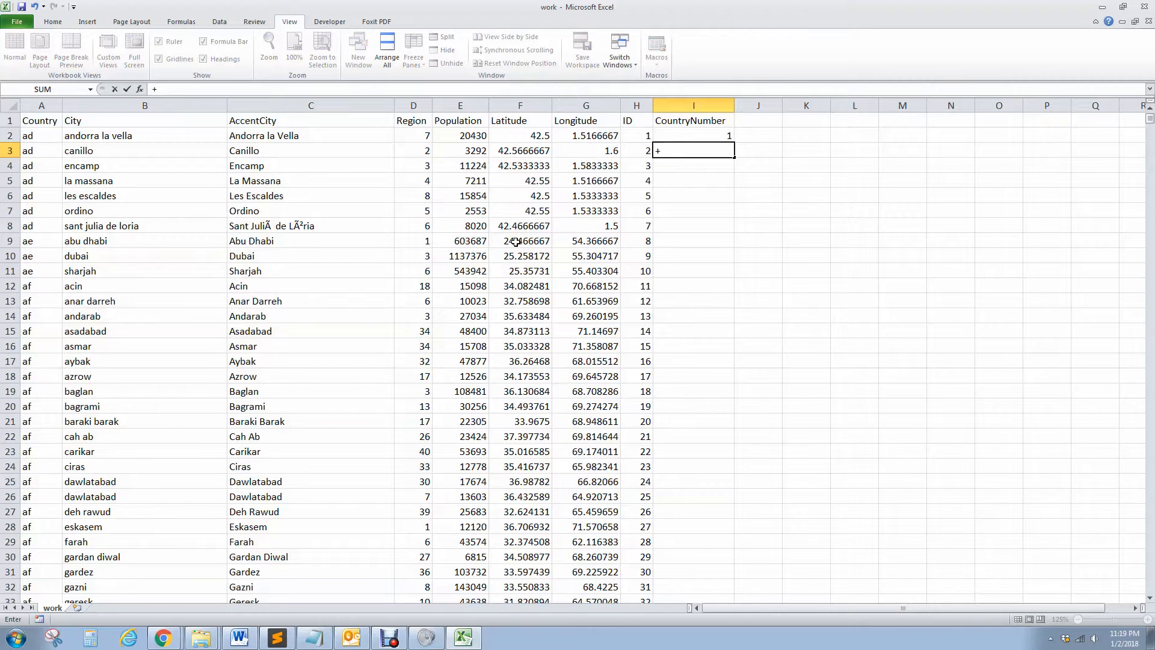
type("if")
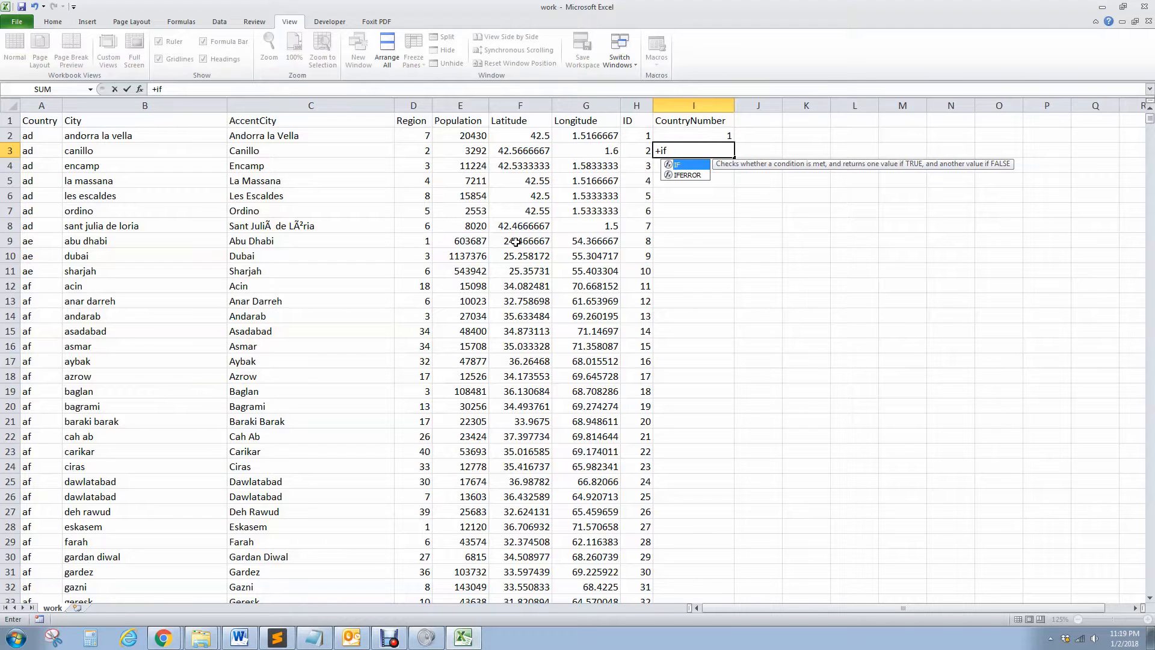
type("(")
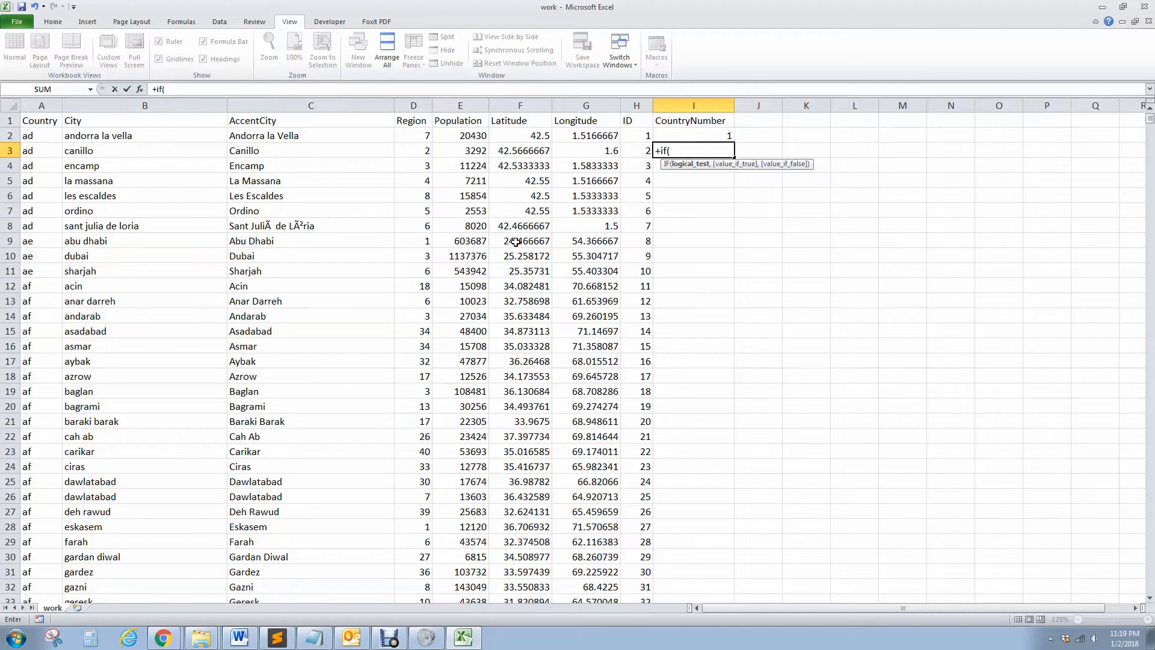
key("Left")
key("ctrl+Left")
key("BackSpace")
key("BackSpace")
key("Left")
key("ctrl+Left")
type("=")
key("Left")
key("Left")
key("ctrl+Left")
key("Up")
type(",")
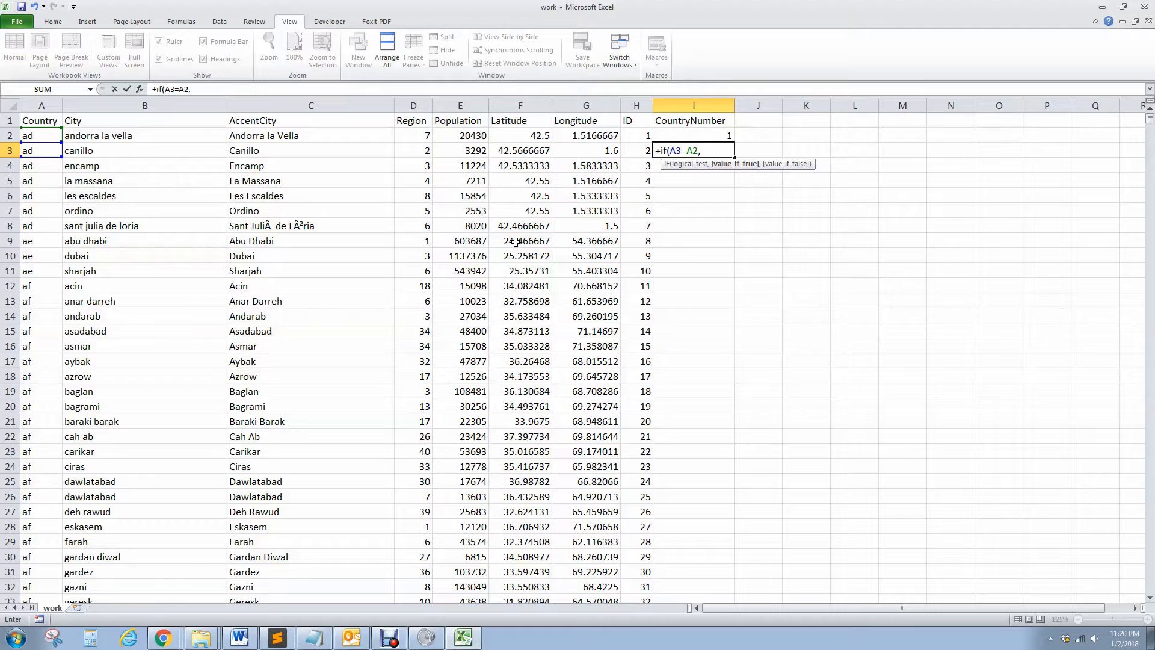
key("Up")
type(",")
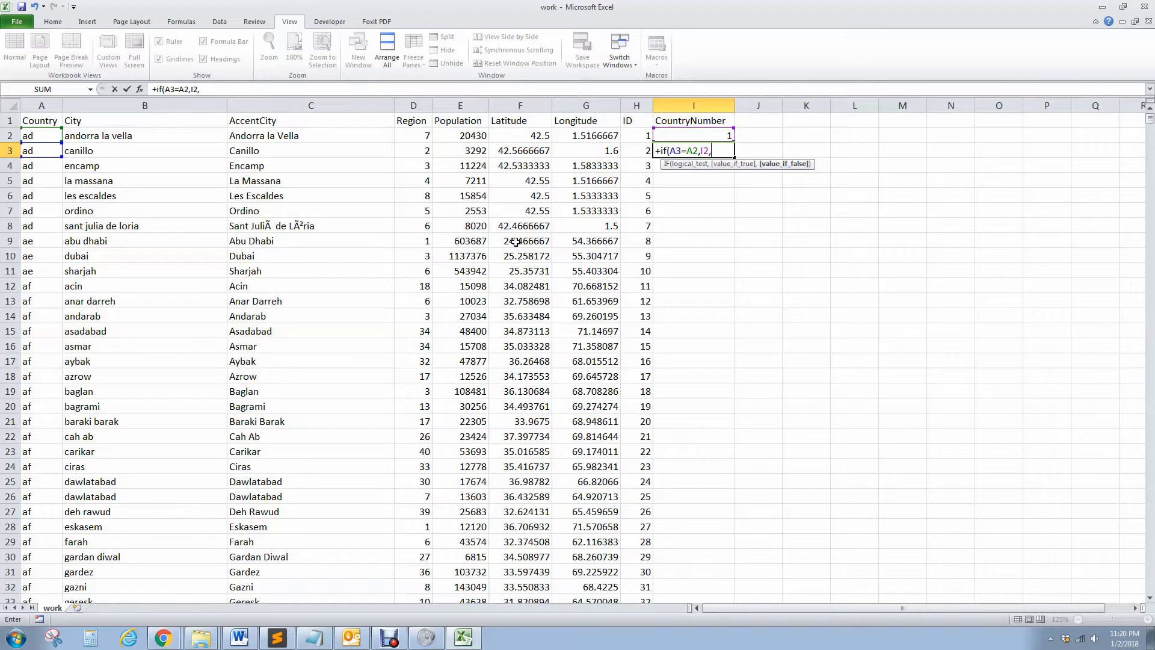
key("Up")
type("+1)")
key("Return")
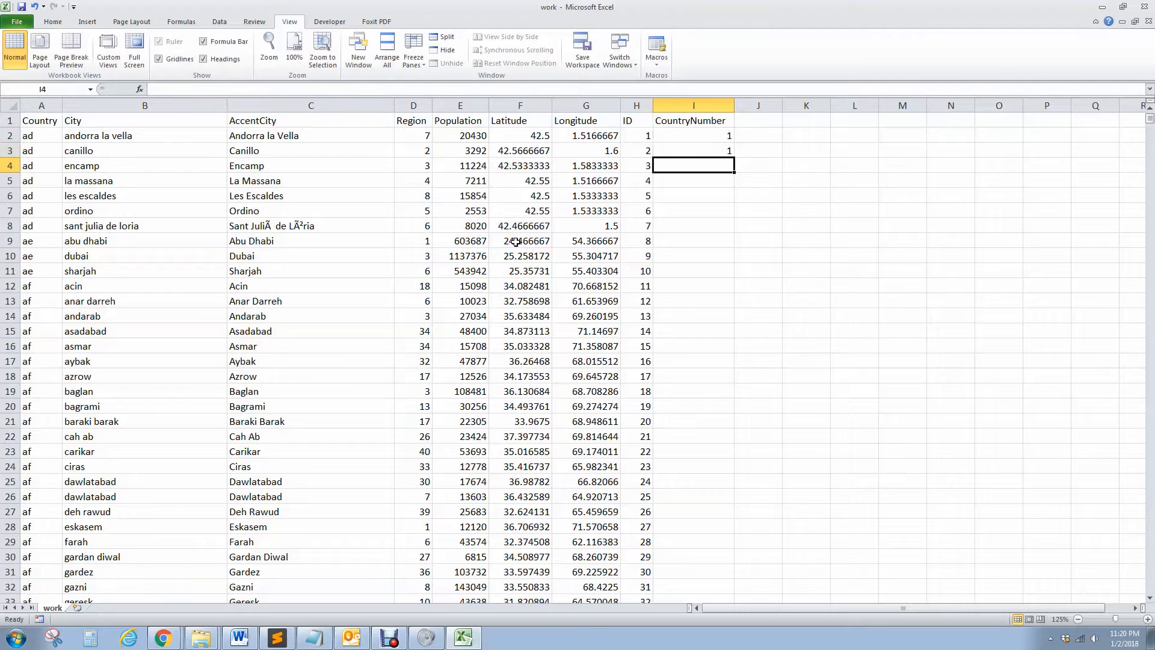
key("Up")
key("F2")
key("Return")
Step: Copy the CountryNumber formula from cell I3 into cells I4 to I21
key("Up")
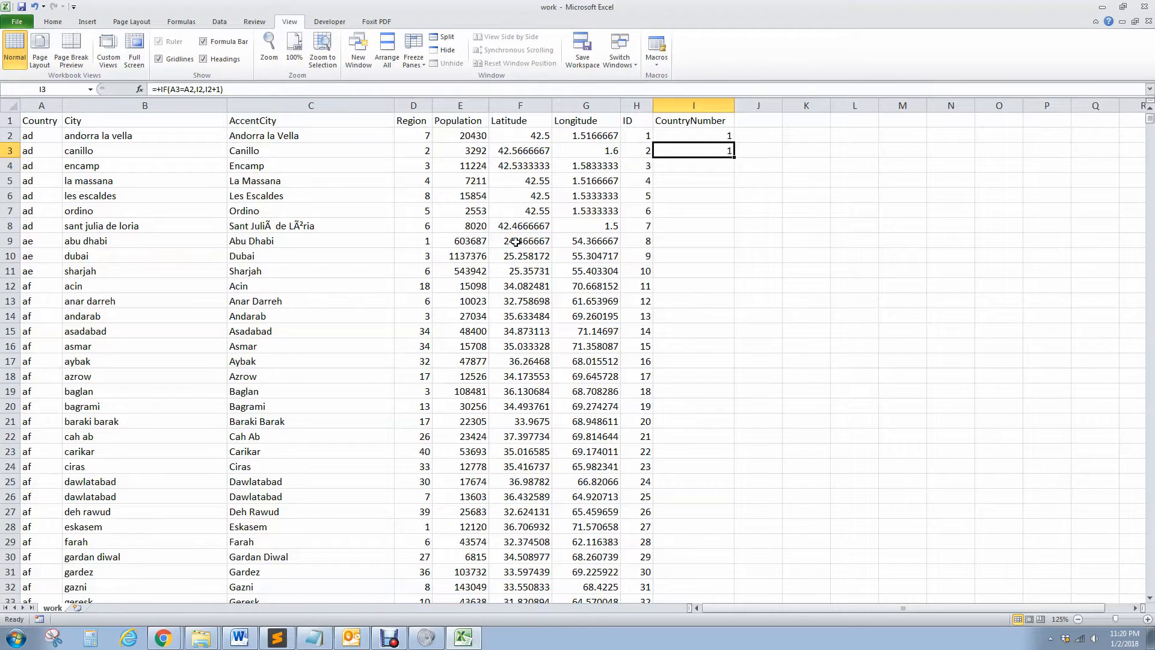
key("ctrl+c")
key("Down")
key("shift+Down")
key("shift+Down")
key("shift+Down")
key("shift+Down")
key("shift+Down")
key("shift+Down")
key("shift+Down")
key("shift+Down")
key("shift+Down")
key("shift+Down")
key("shift+Down")
key("shift+Down")
key("shift+Down")
key("shift+Down")
key("shift+Down")
key("shift+Down")
key("shift+Down")
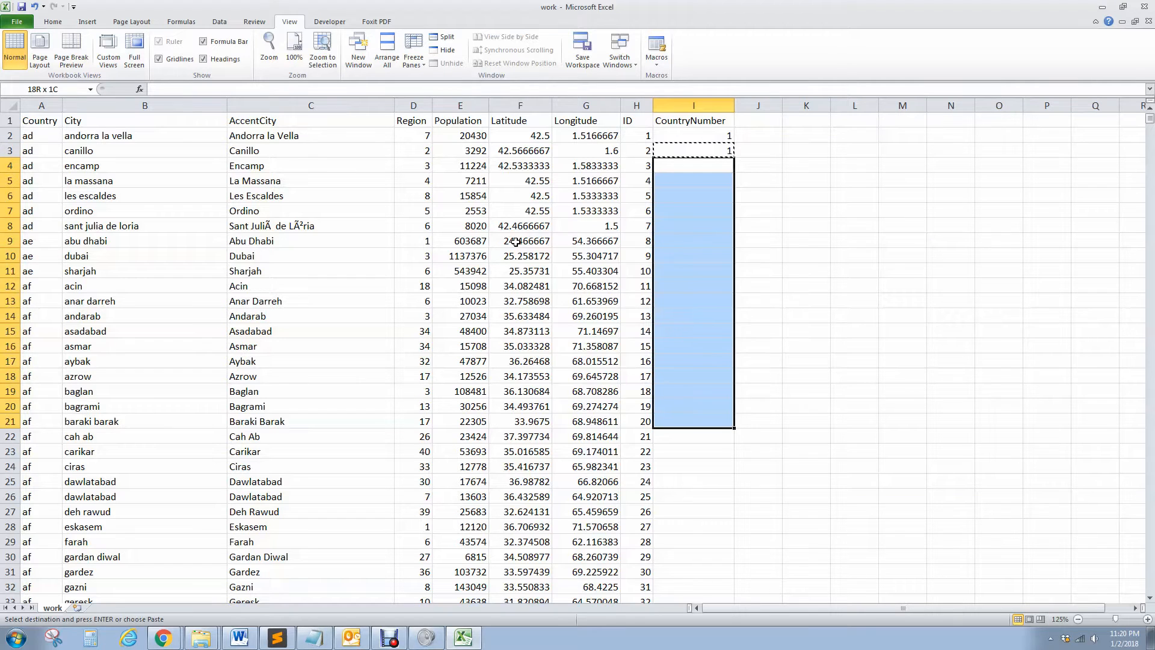
key("ctrl+v")
Step: Examine the copied formulas in cells I5 to I8 and compare row 8 with its country code in column A
key("Down")
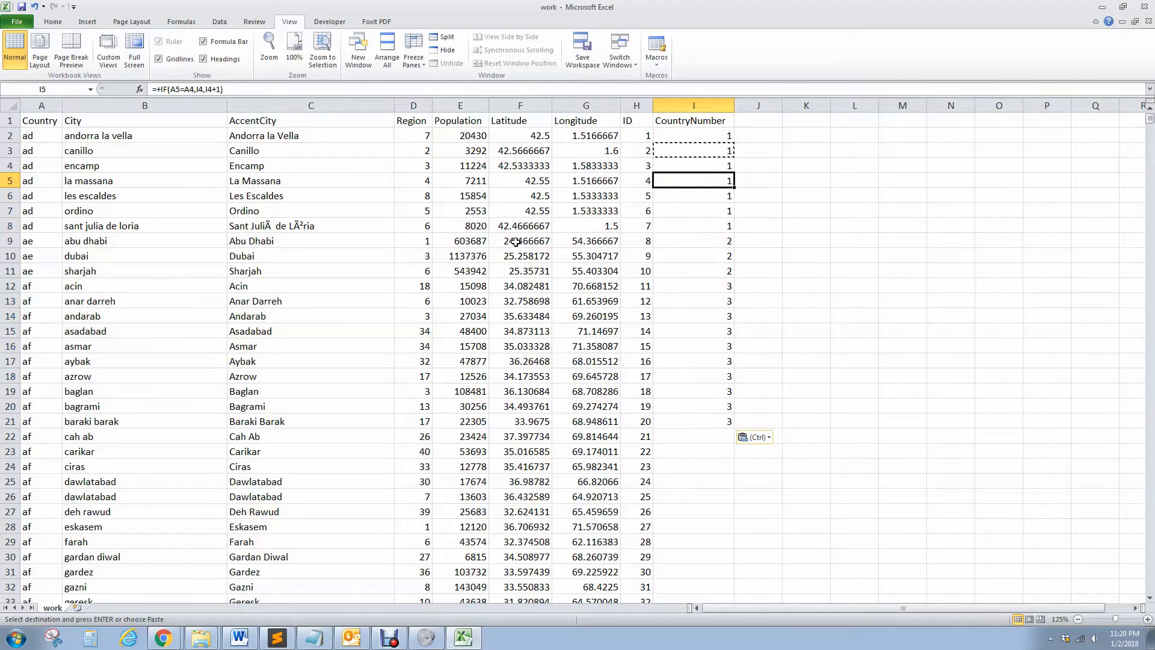
key("Down")
key("Down")
key("Down")
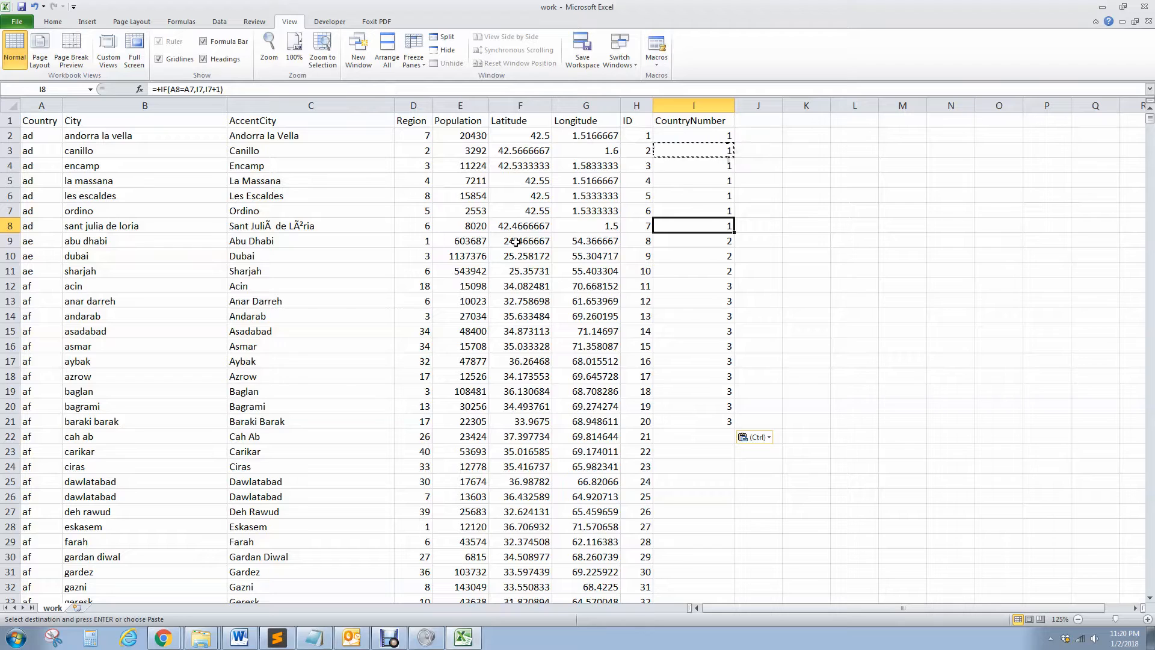
key("Left")
key("Left")
key("Left")
key("Left")
key("Left")
key("Left")
key("Left")
key("Left")
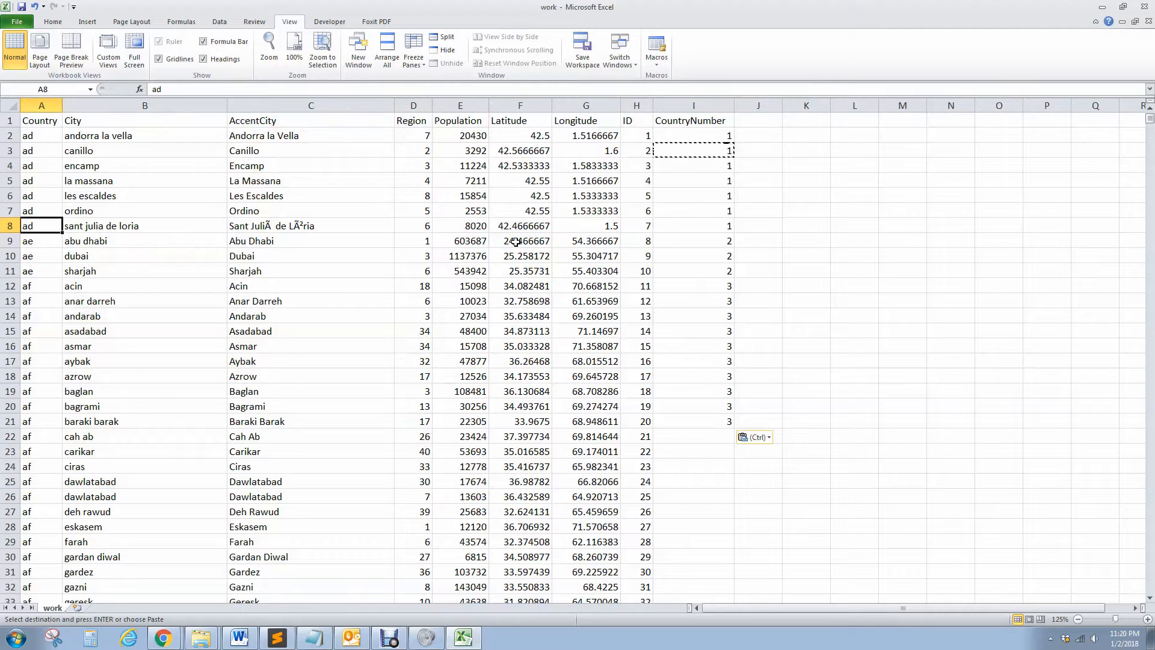
Step: Compare the country code in cell A9 with the CountryNumber formula in cell I9
key("Down")
key("Right")
key("Right")
key("Right")
key("Right")
key("Right")
key("Right")
key("Right")
key("Right")
key("Right")
key("Right")
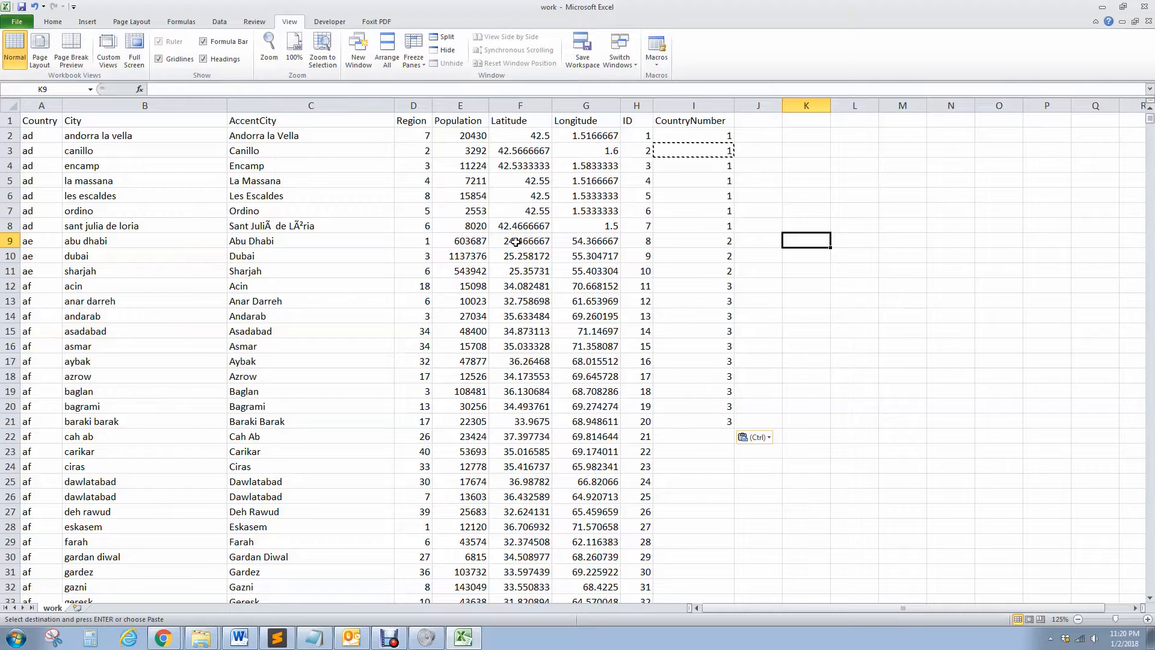
key("Left")
key("Left")
key("Left")
key("Left")
key("Left")
key("Left")
key("Left")
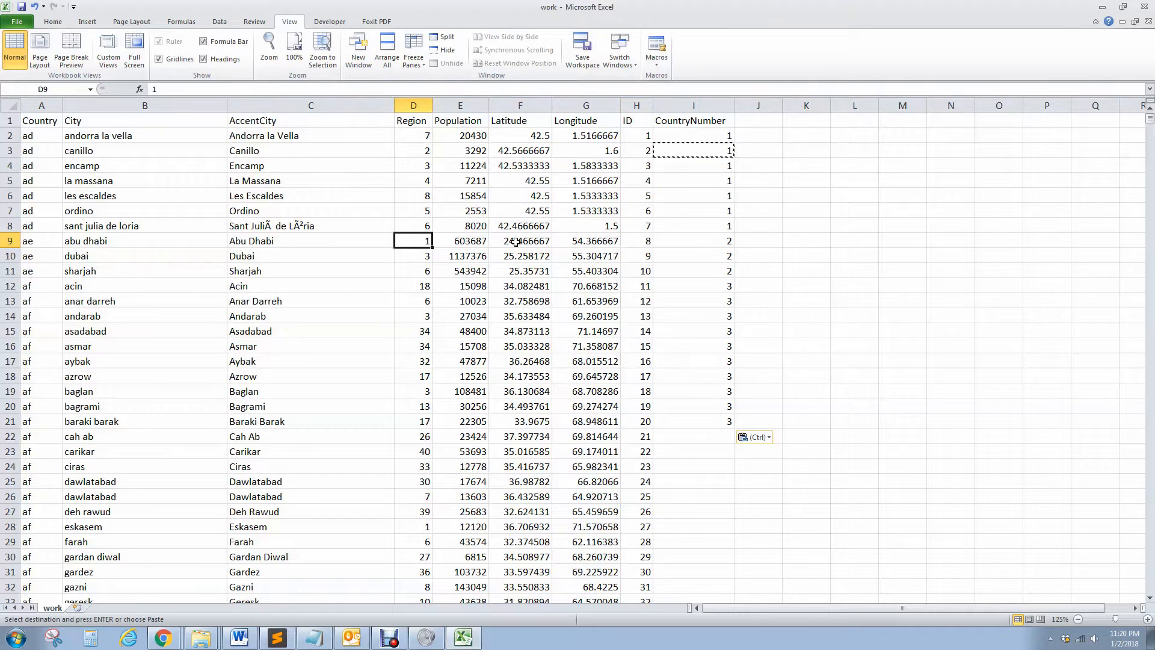
key("Right")
key("Right")
key("Right")
key("Right")
key("Right")
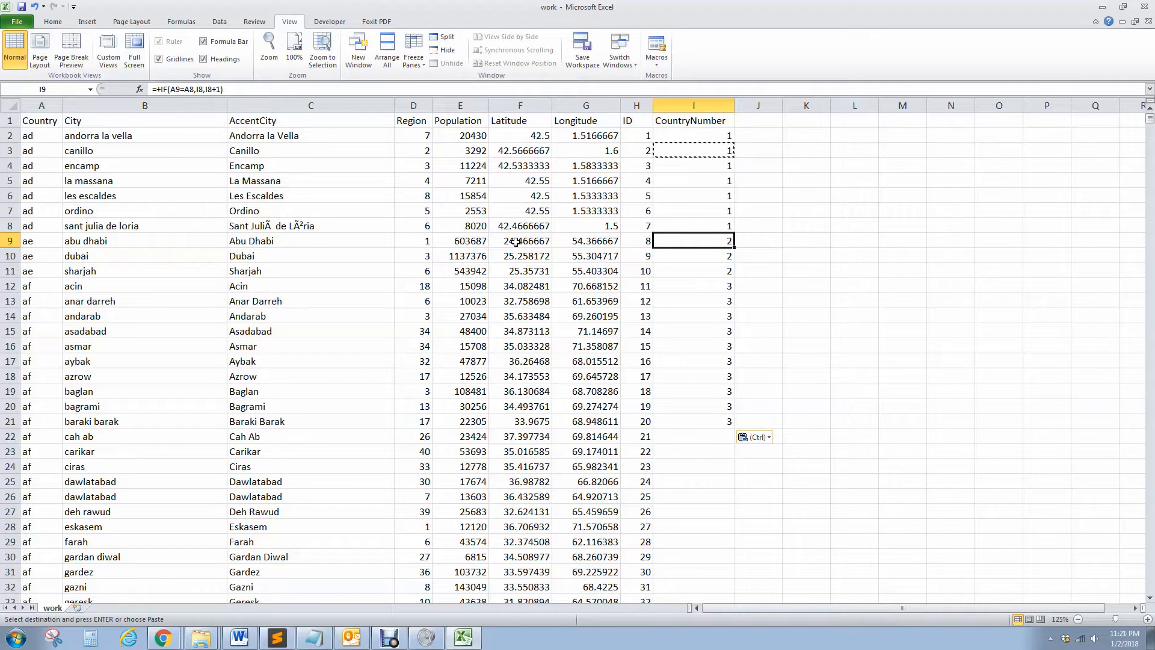
Step: Review the CountryNumber formulas from row 10 down to cell I21
key("Down")
key("Down")
key("Down")
key("Down")
key("Down")
key("Down")
key("Down")
key("Down")
key("Down")
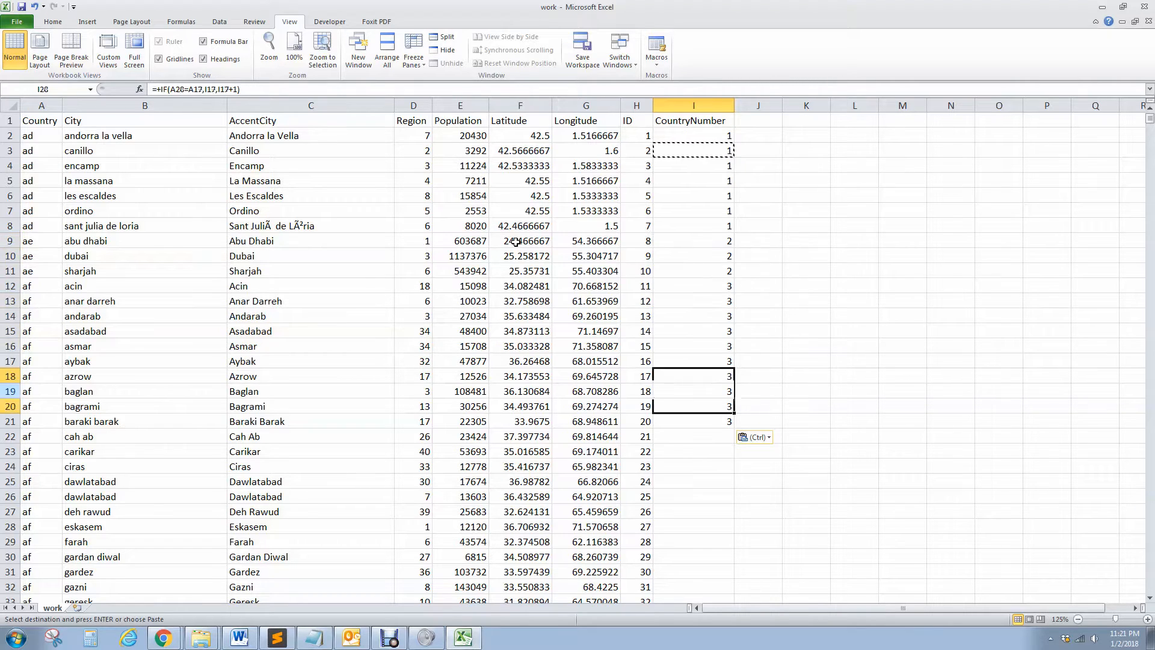
key("Down")
key("Down")
key("Down")
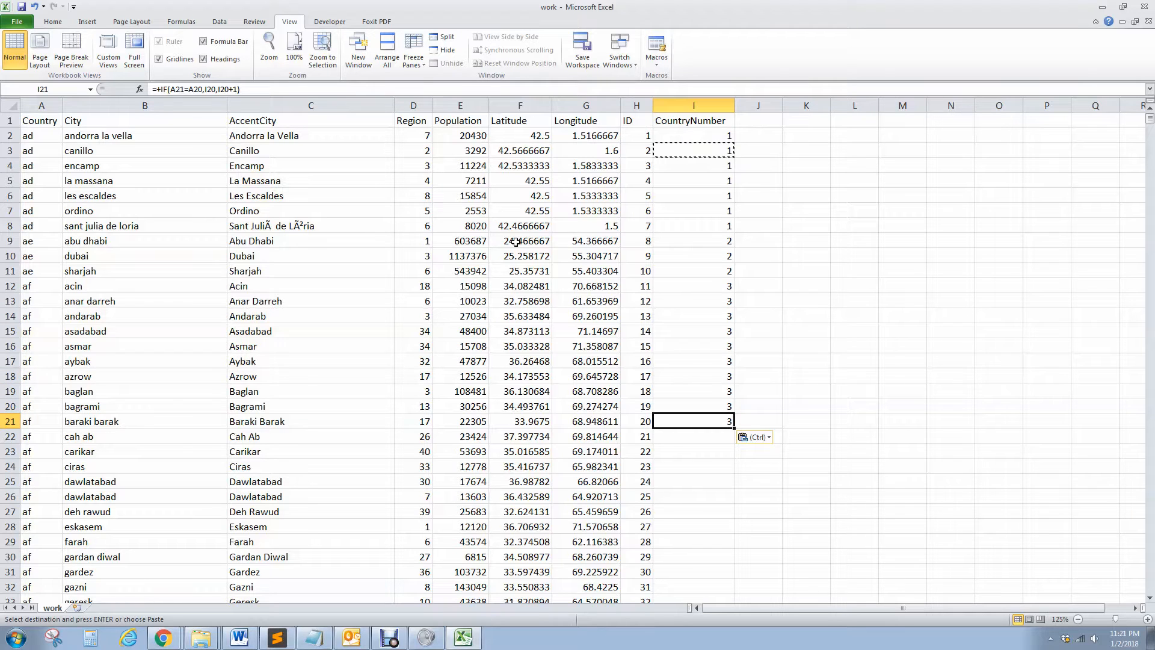
Step: Copy the formula in cell I21 and paste it into all remaining data rows, from I22 to I47981
key("ctrl")
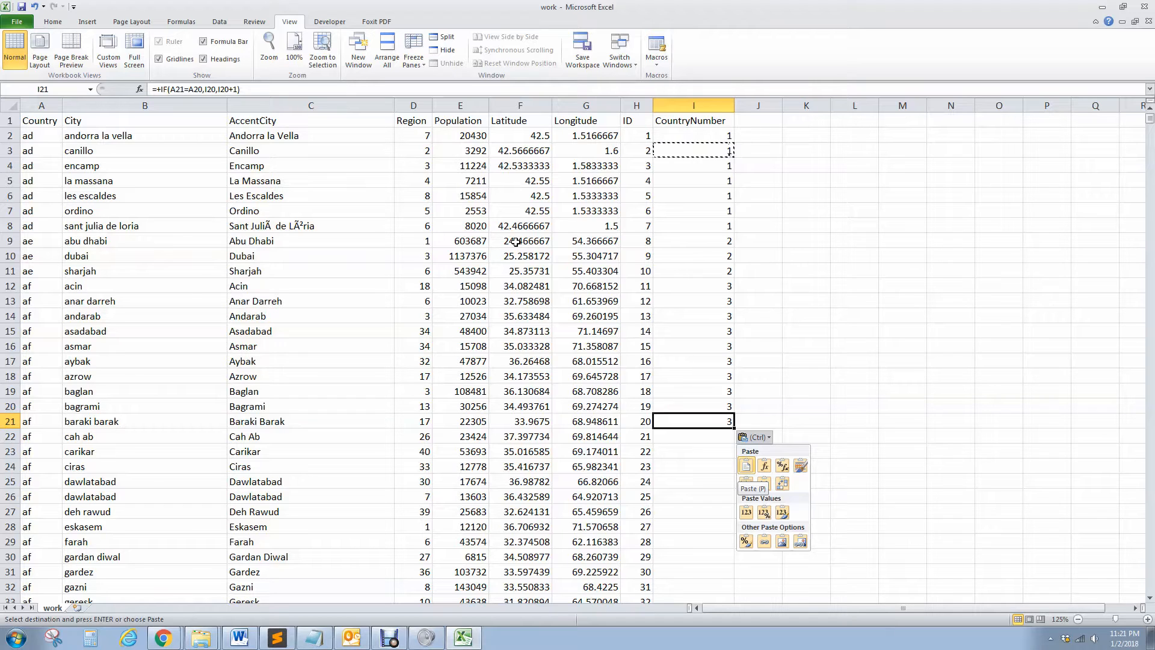
right_click(676, 421)
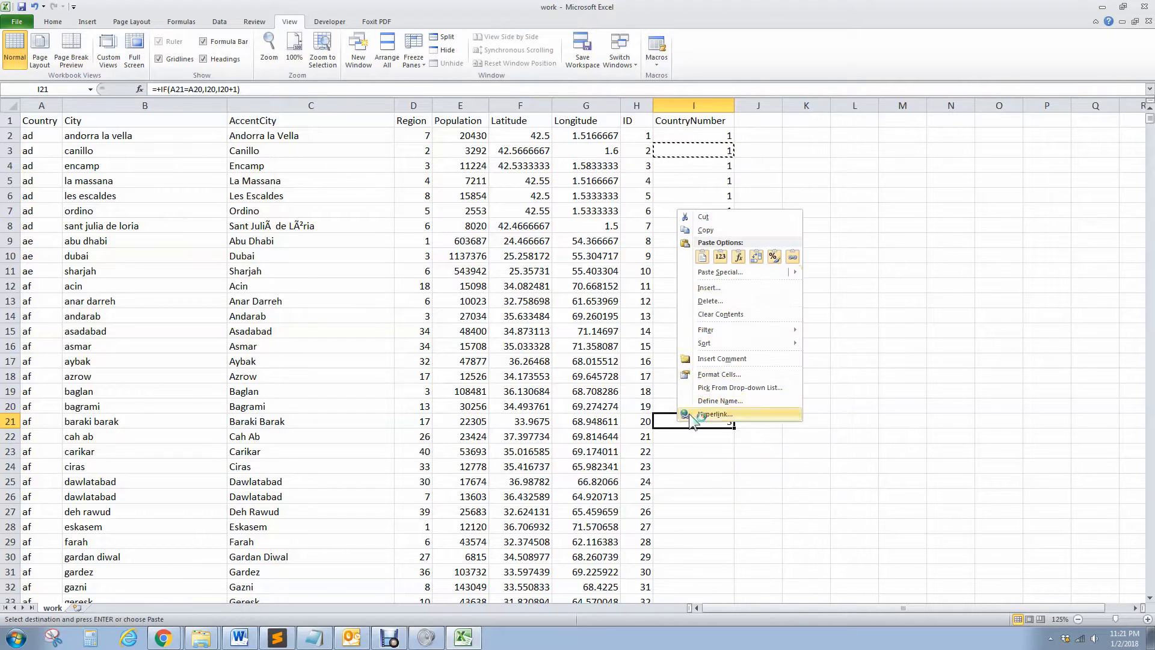
left_click(732, 237)
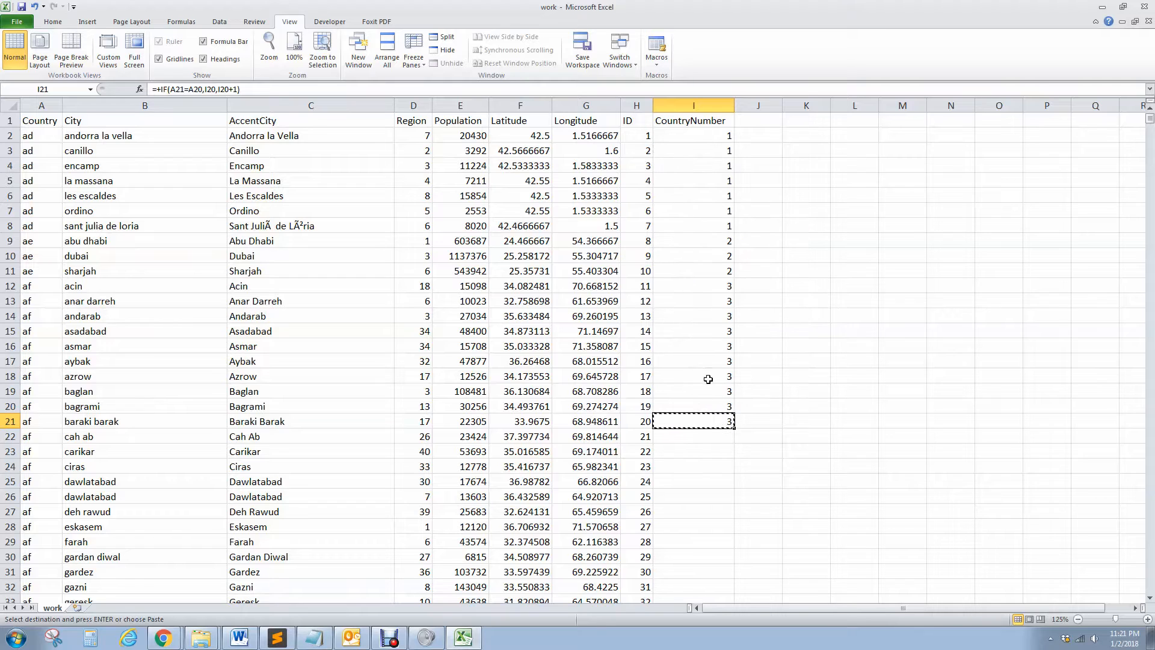
left_click(681, 439)
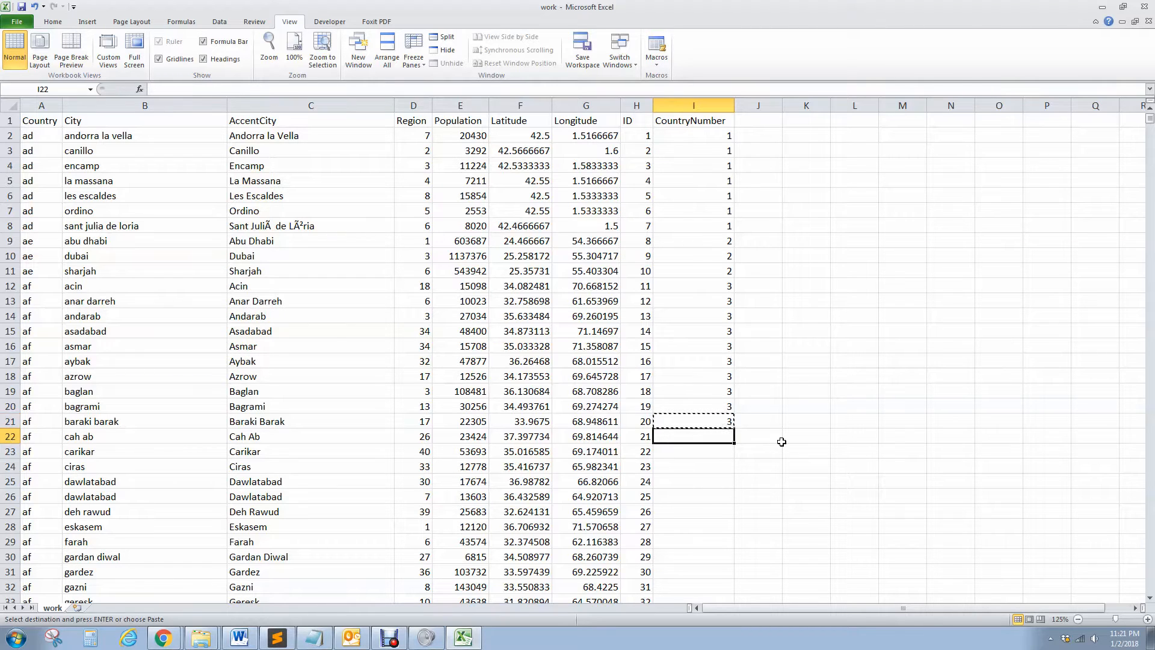
left_click_drag(1149, 118, 1149, 586)
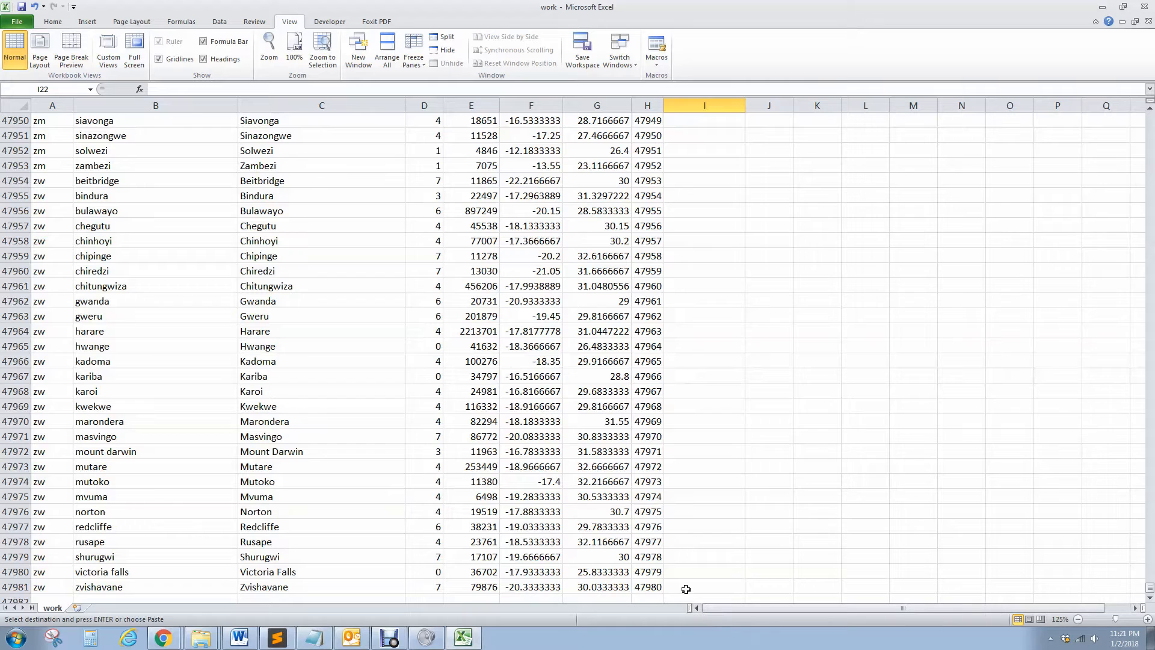
left_click(685, 587, "shift")
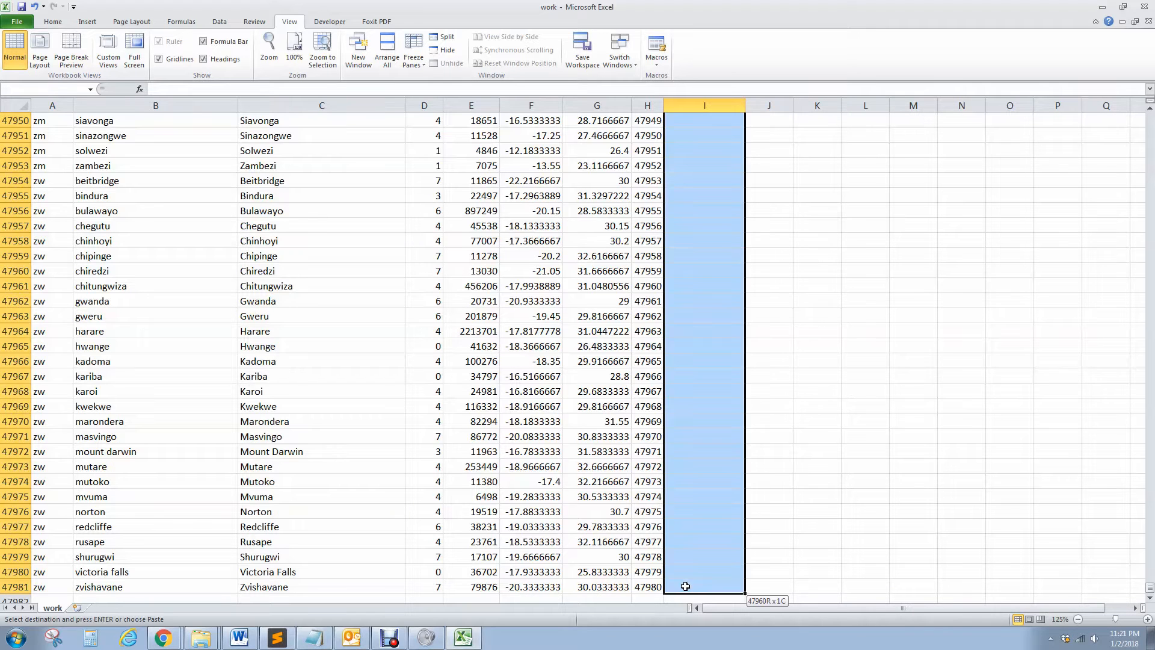
right_click(702, 544)
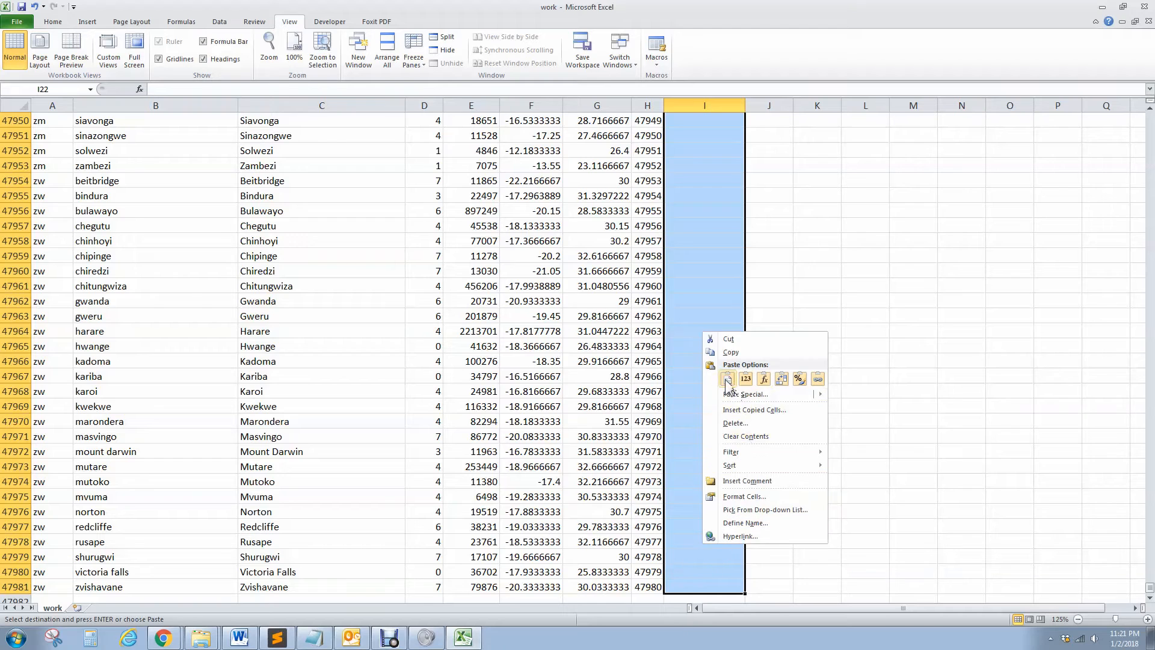
left_click(727, 379)
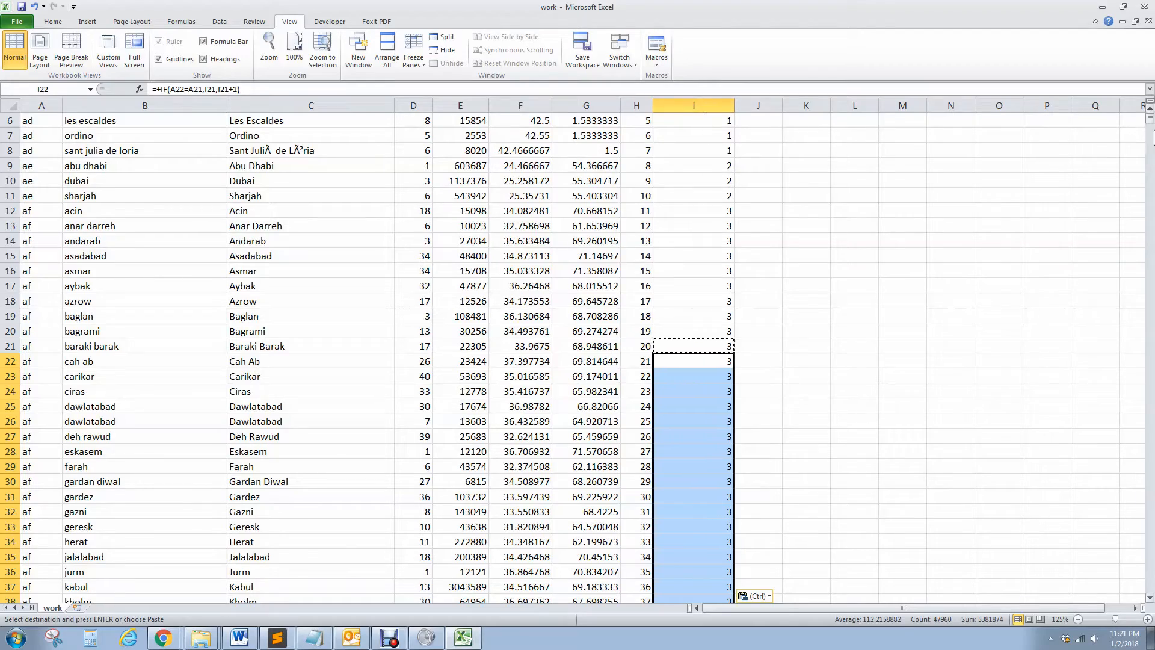
Step: Check the CountryNumber values in the last rows of the city list
left_click_drag(1150, 123, 1150, 576)
left_click_drag(1149, 587, 1149, 588)
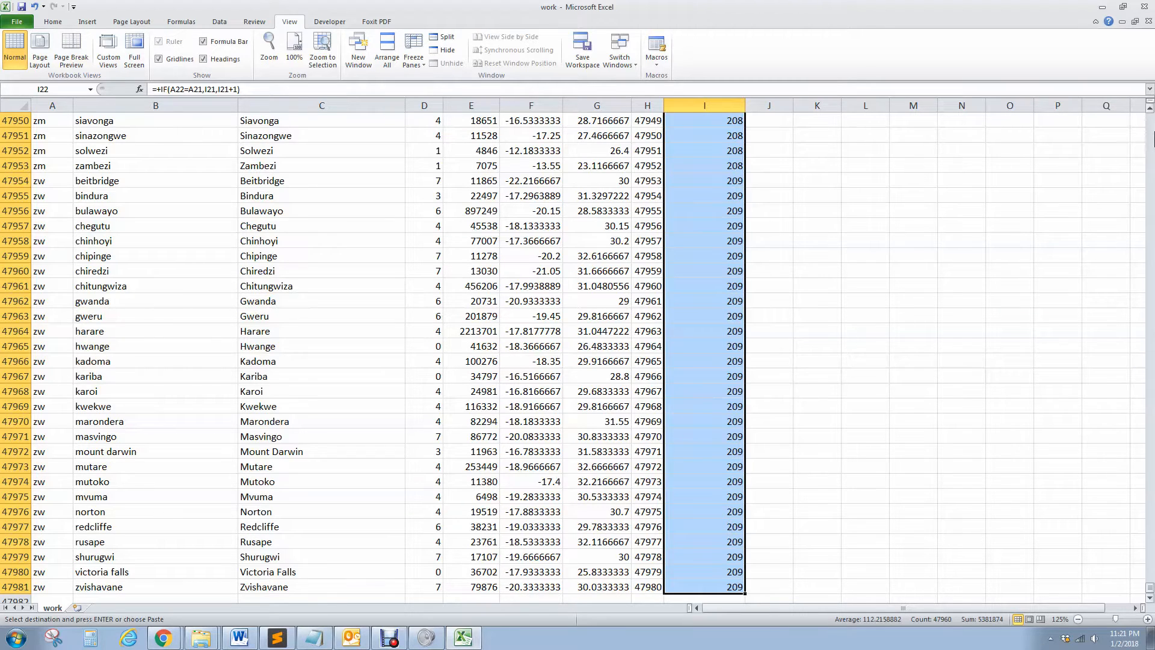
left_click(1149, 126)
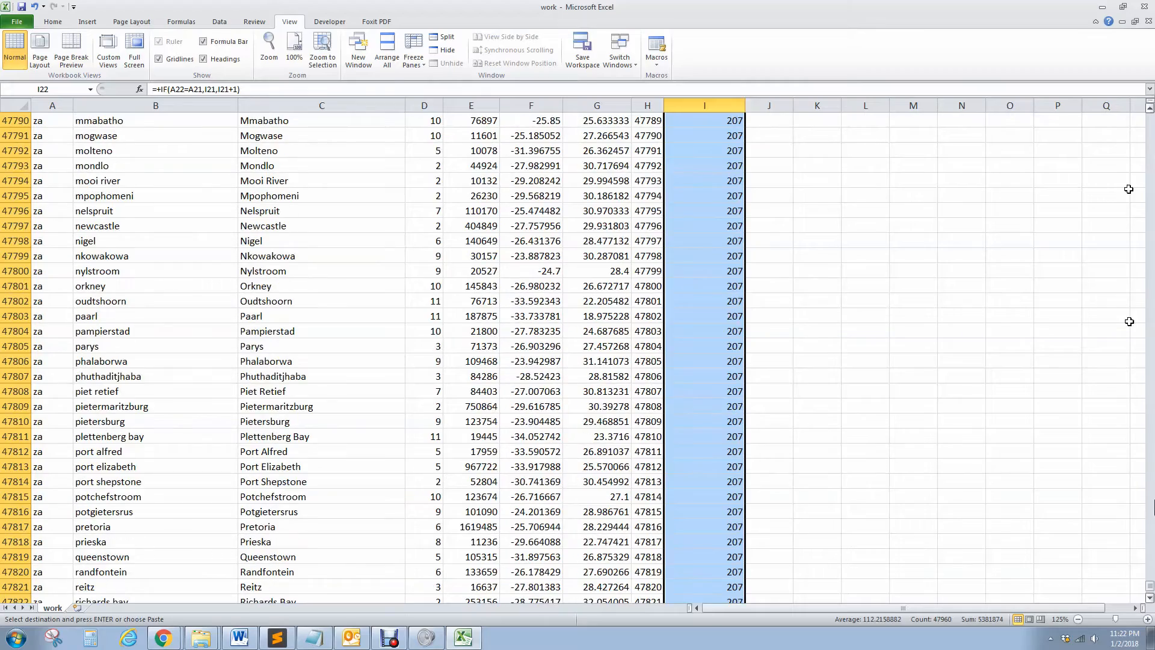
Step: Copy the whole CountryNumber column and paste it over itself as values only
left_click_drag(1149, 587, 1149, 115)
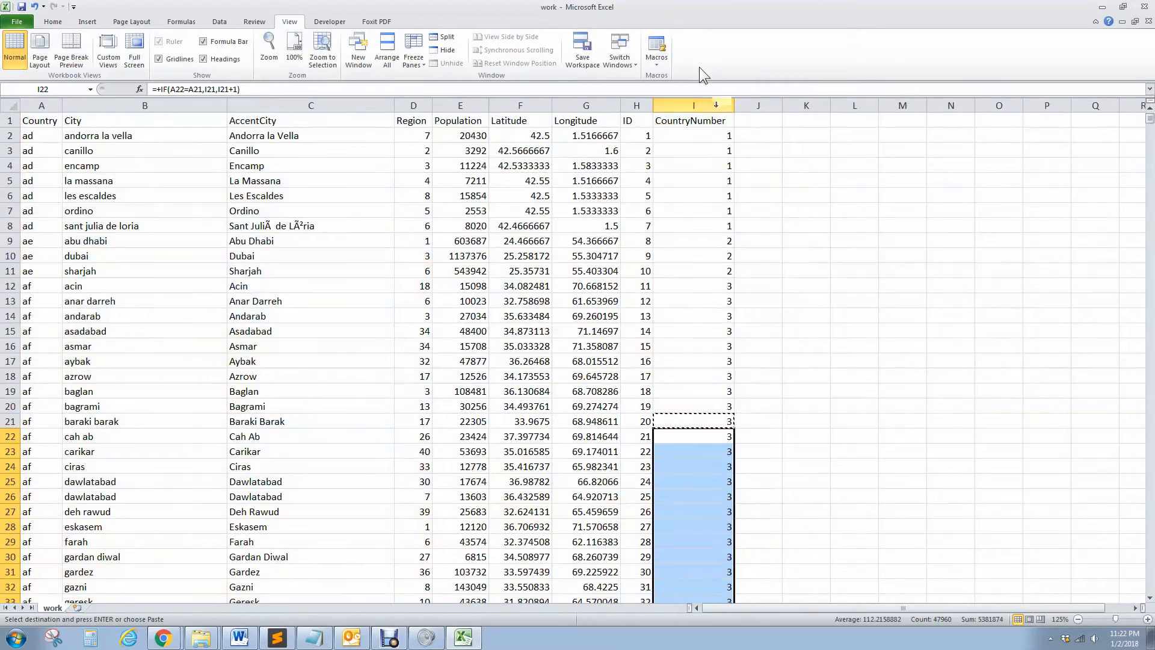
left_click(698, 105)
right_click(698, 104)
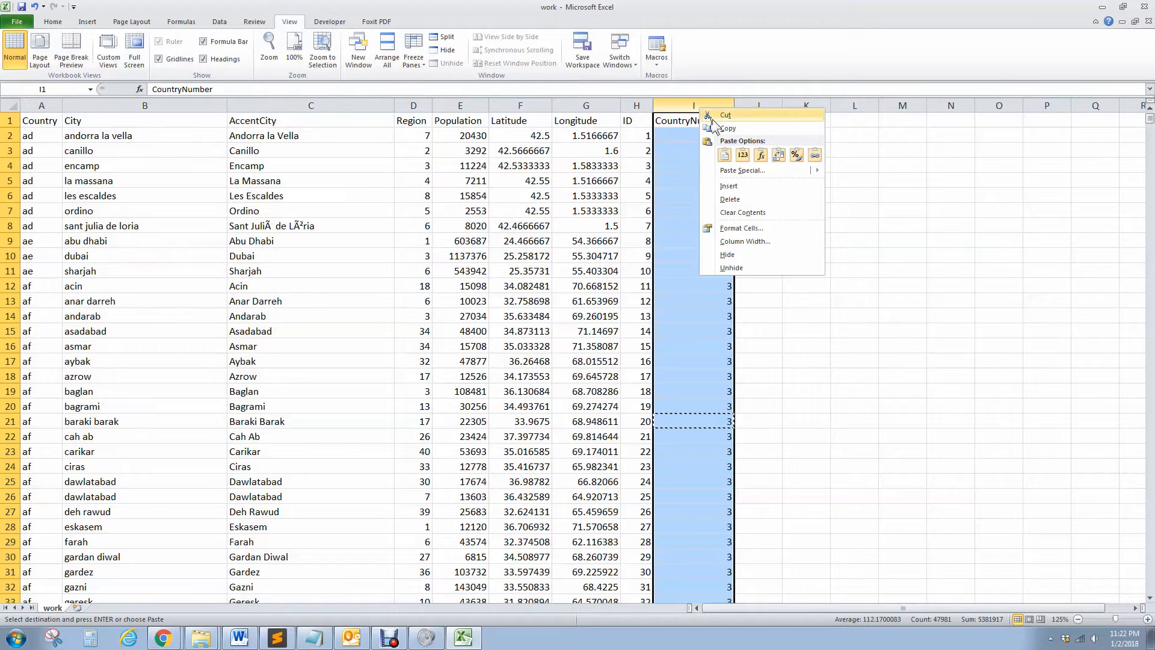
left_click(711, 125)
right_click(696, 106)
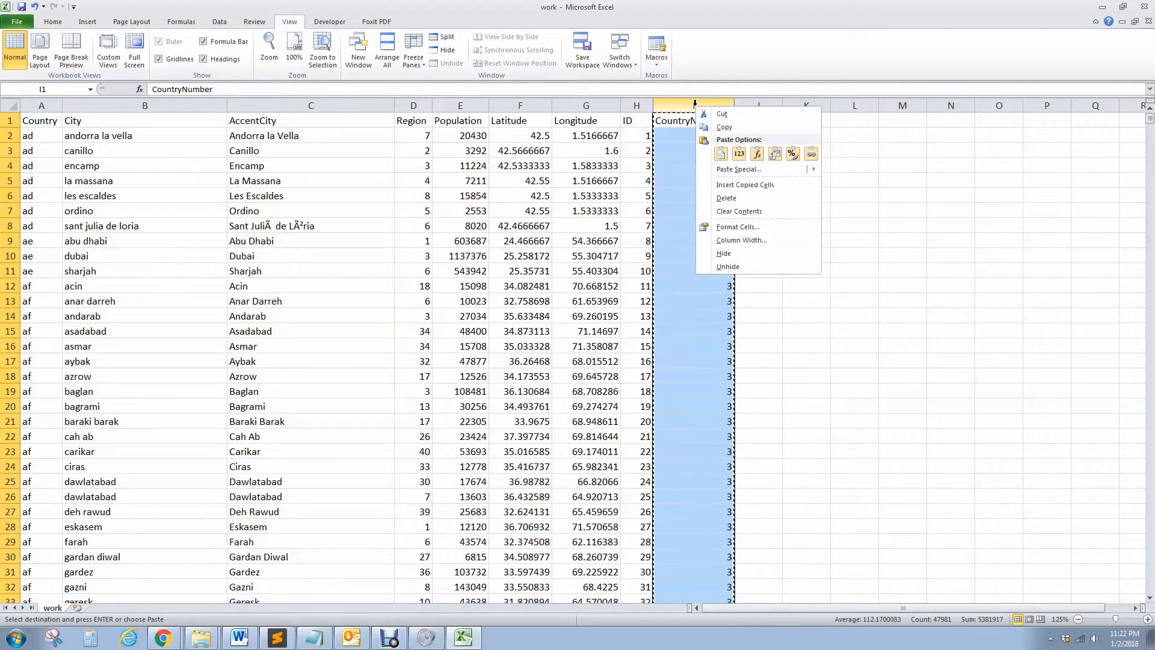
mouse_move(732, 175)
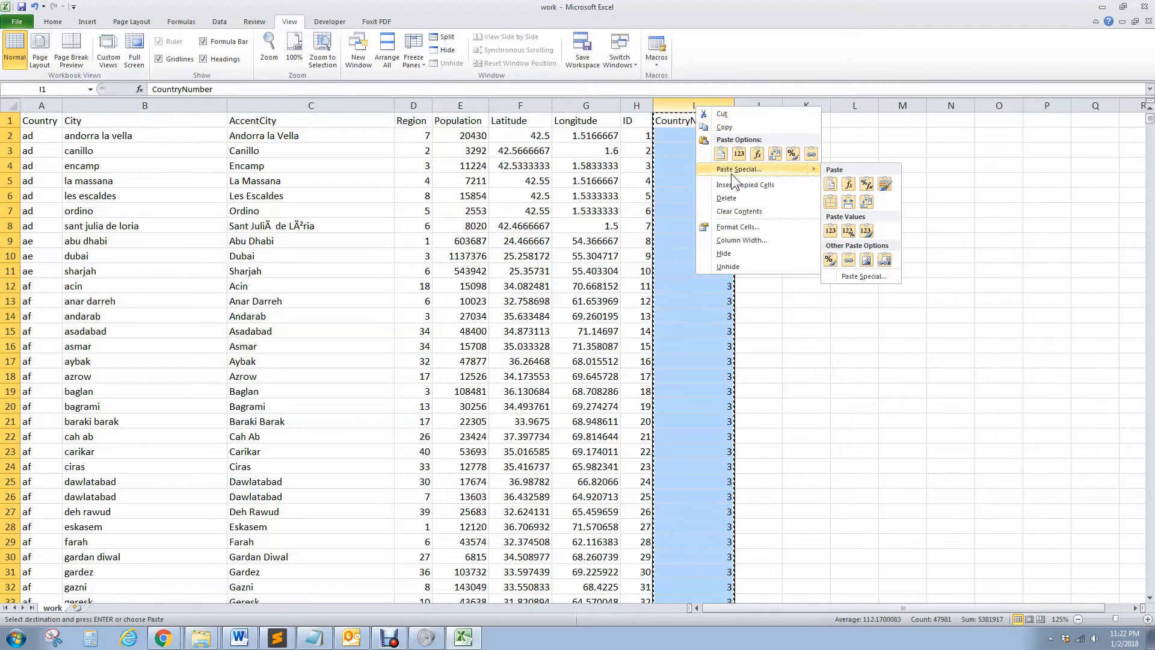
left_click(830, 230)
right_click(695, 104)
mouse_move(741, 171)
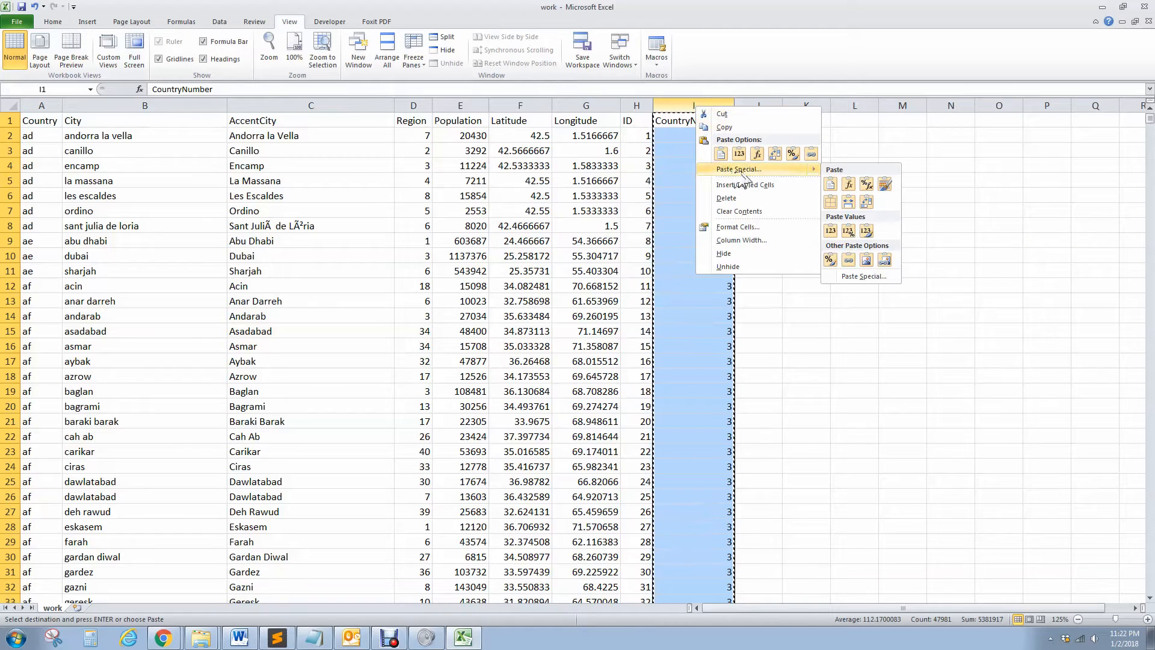
left_click(830, 231)
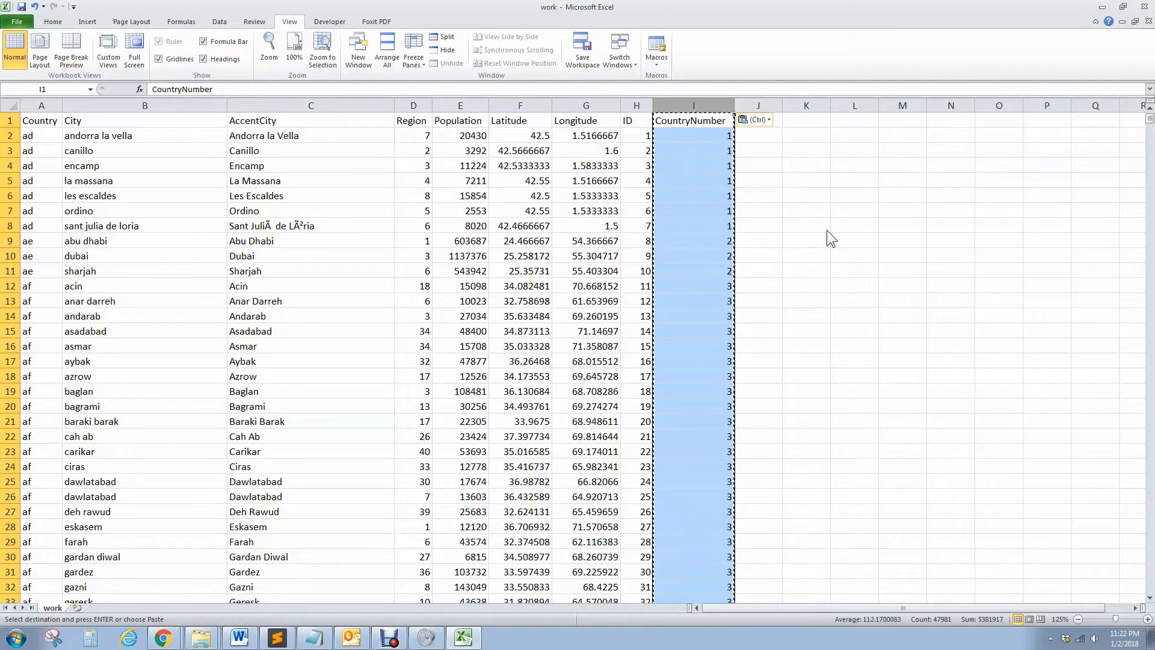
Step: Inspect several CountryNumber cells, including I12 and I19, to check whether they hold plain values instead of formulas
left_click(709, 301)
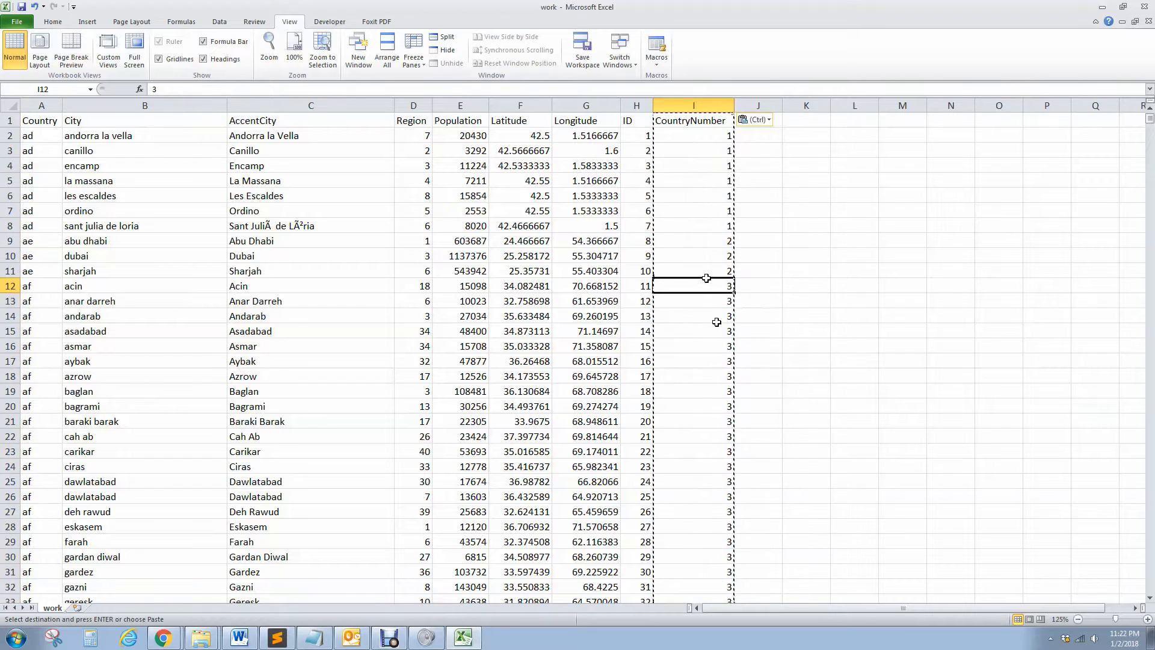
left_click(719, 345)
left_click(723, 391)
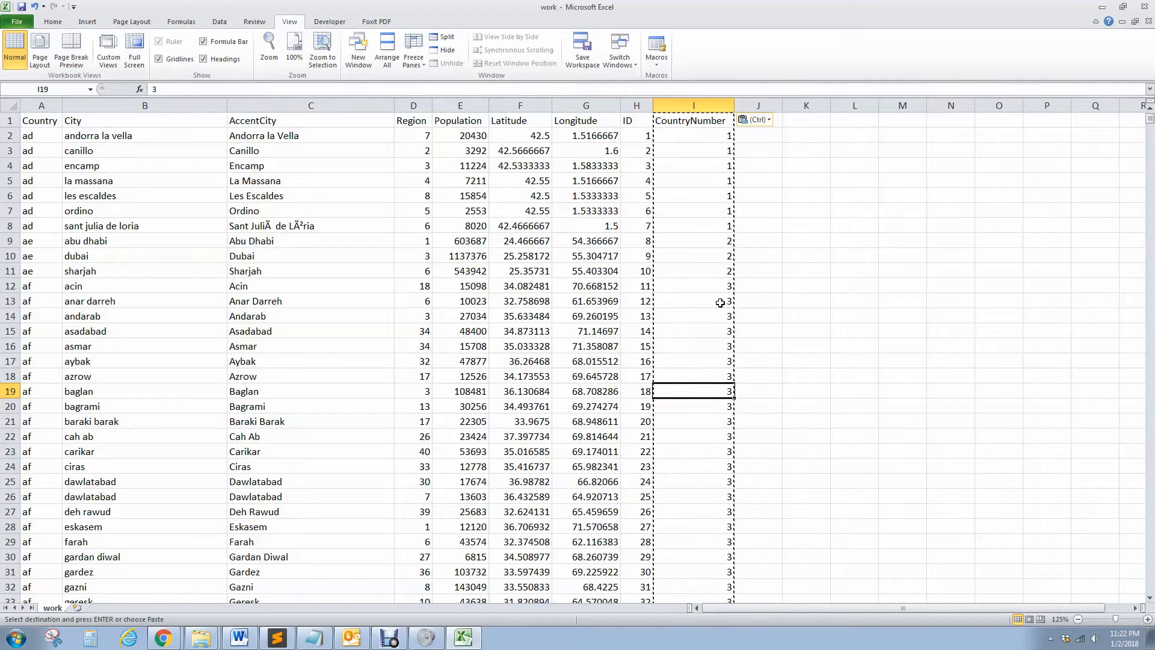
Step: Widen the empty column J beside CountryNumber and select its header cell J1
left_click(774, 101)
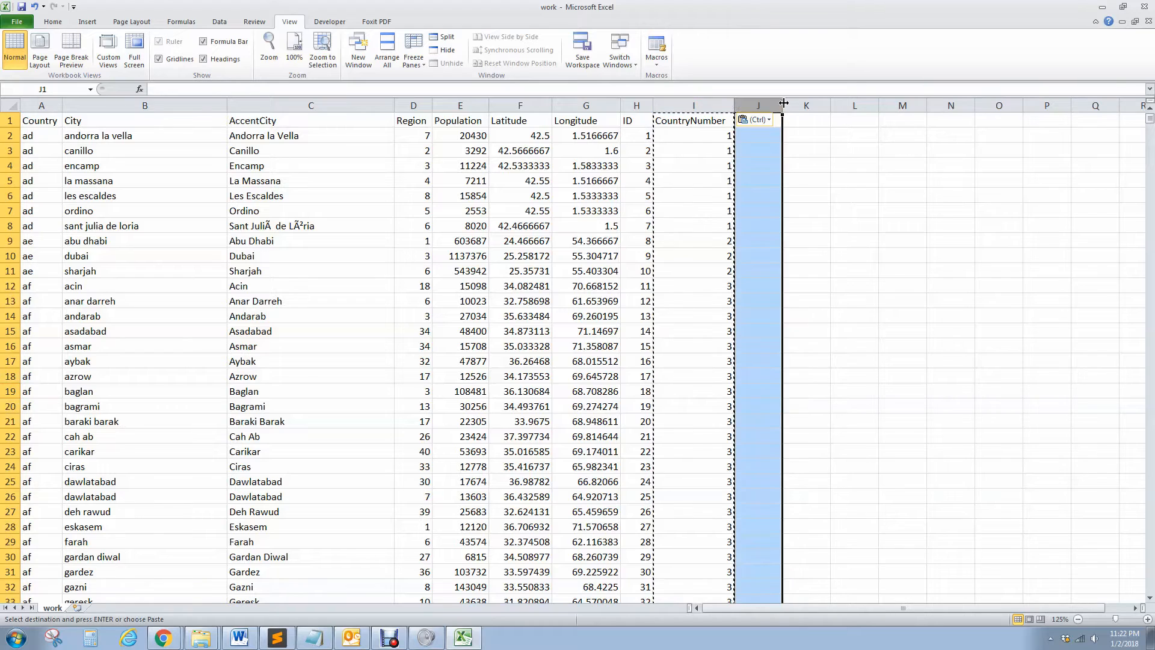
left_click_drag(782, 103, 839, 102)
left_click(800, 123)
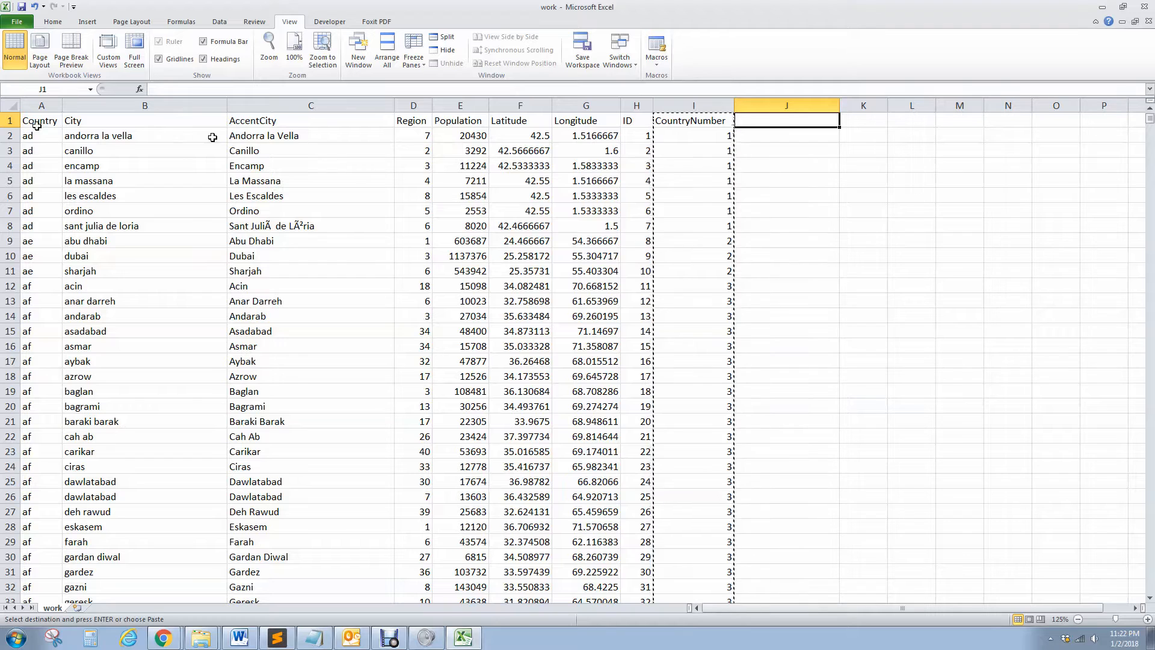
Step: Sort the entire worksheet by Population from largest to smallest, treating the first row as headers
left_click(9, 106)
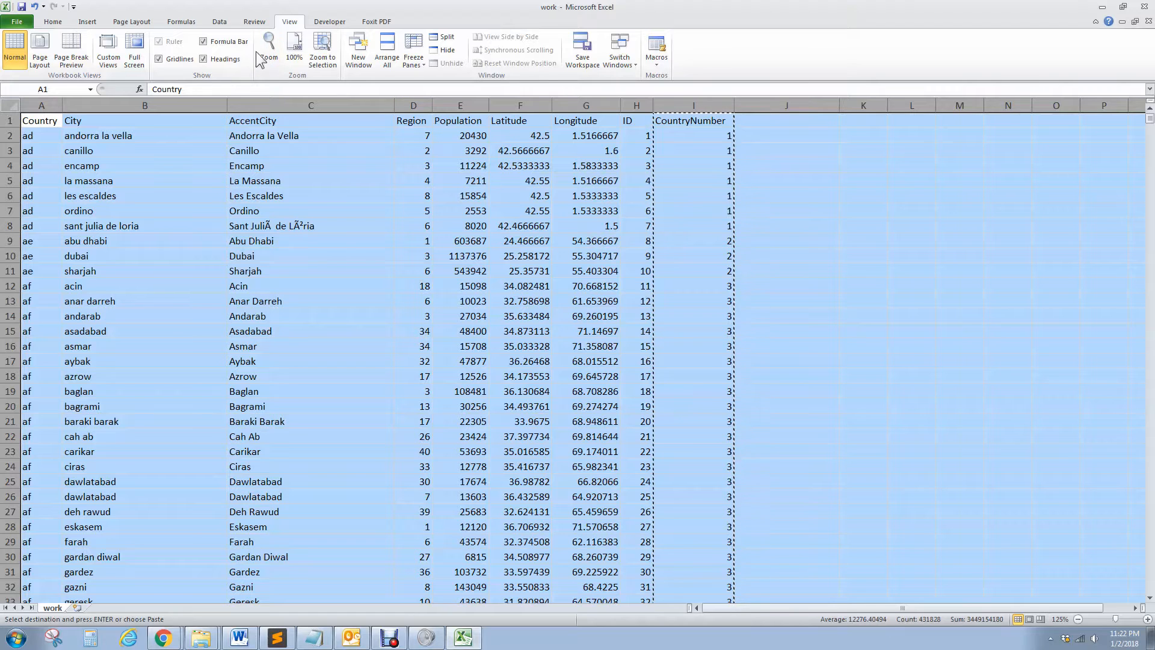
left_click(220, 22)
left_click(281, 51)
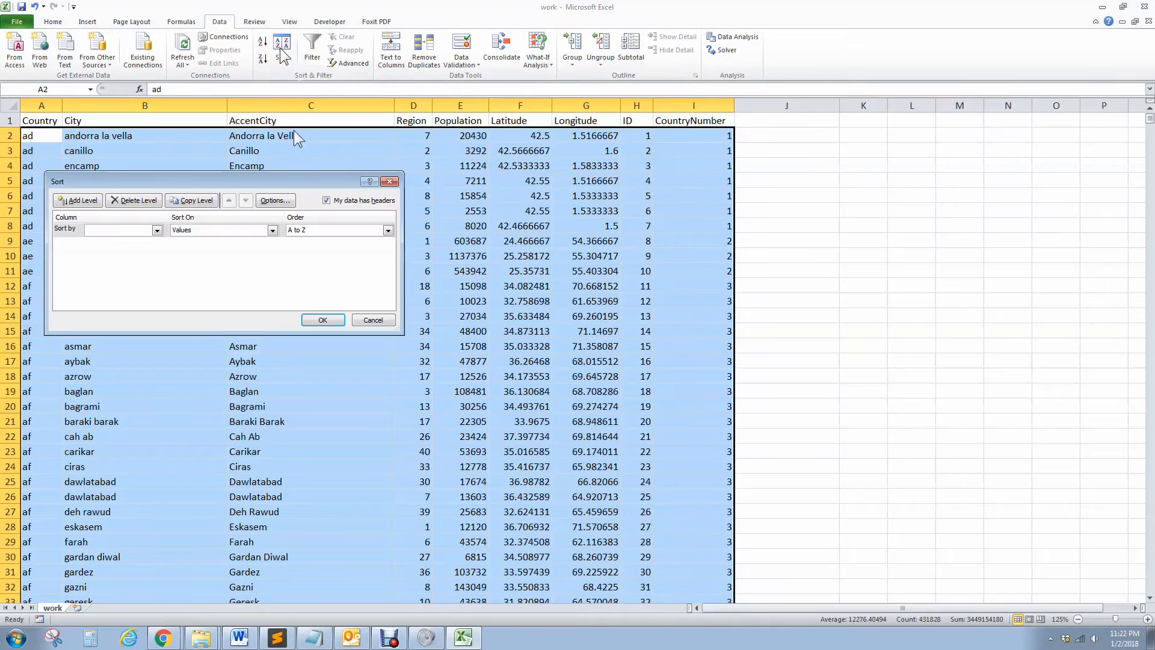
left_click(156, 230)
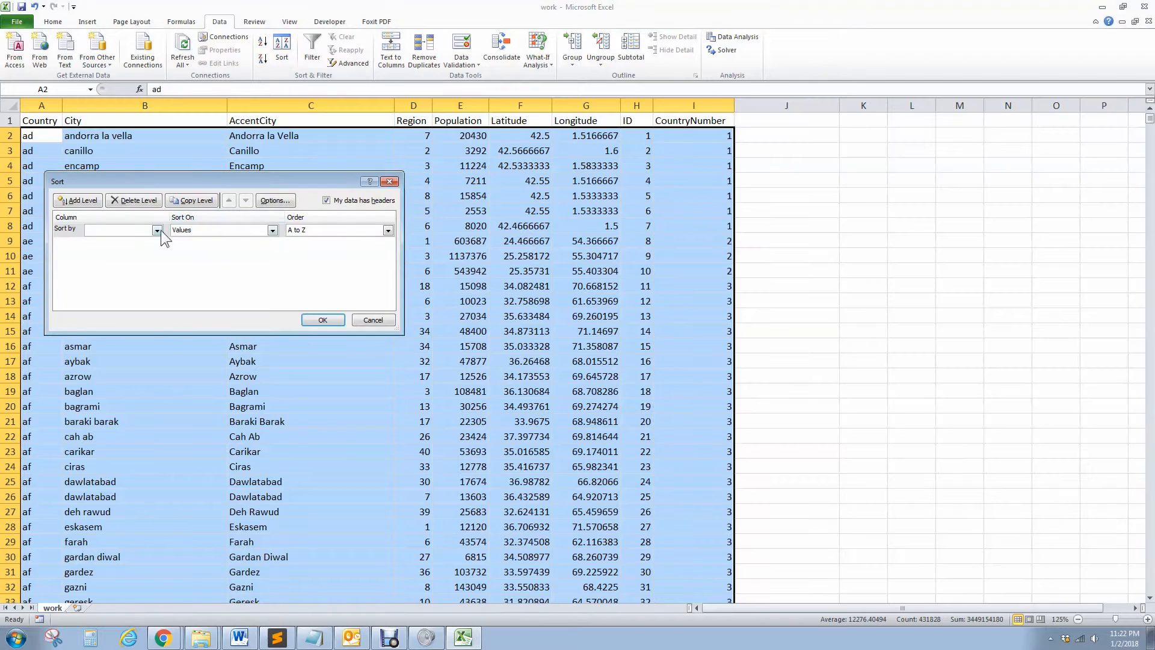
left_click(156, 230)
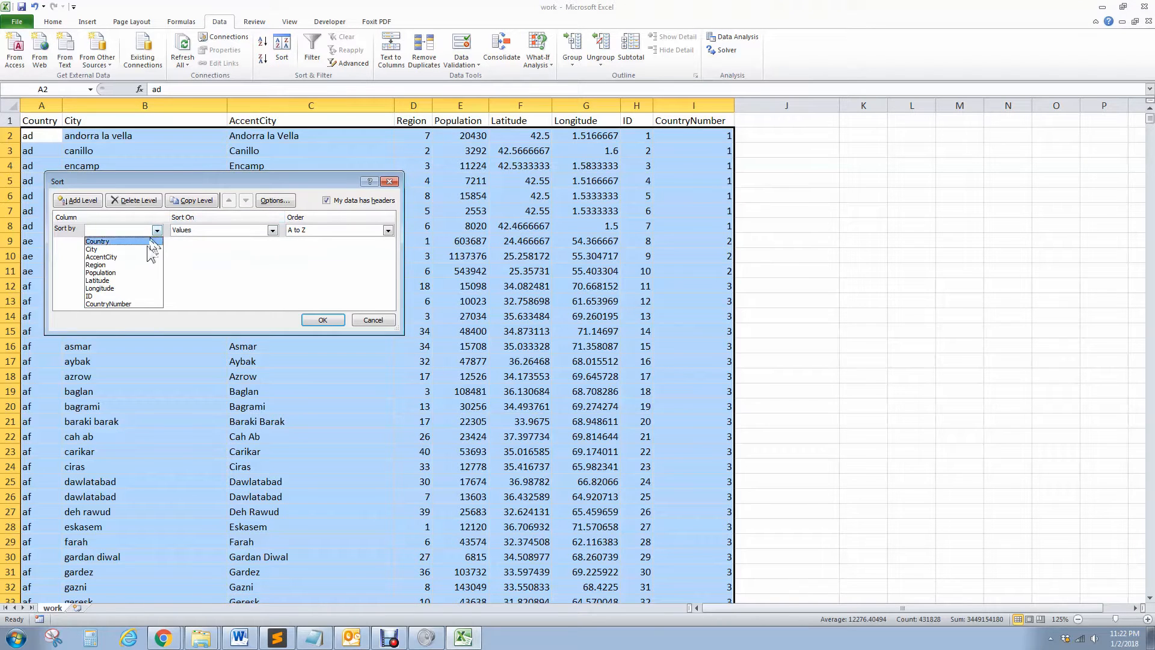
left_click(141, 272)
left_click(343, 230)
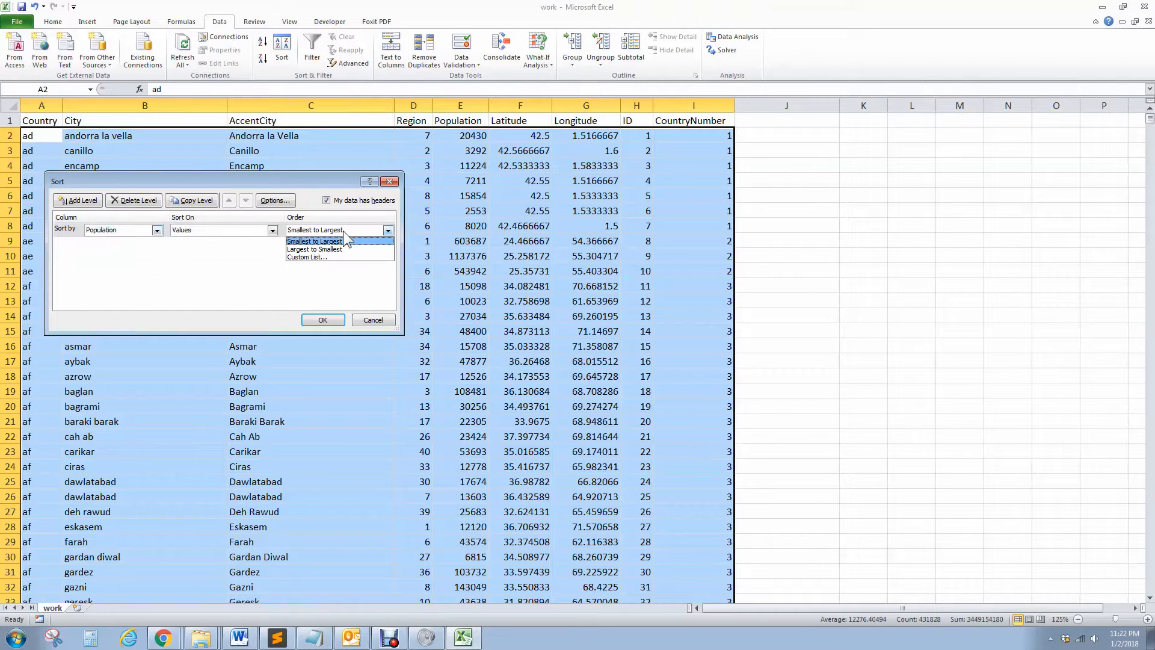
left_click(336, 248)
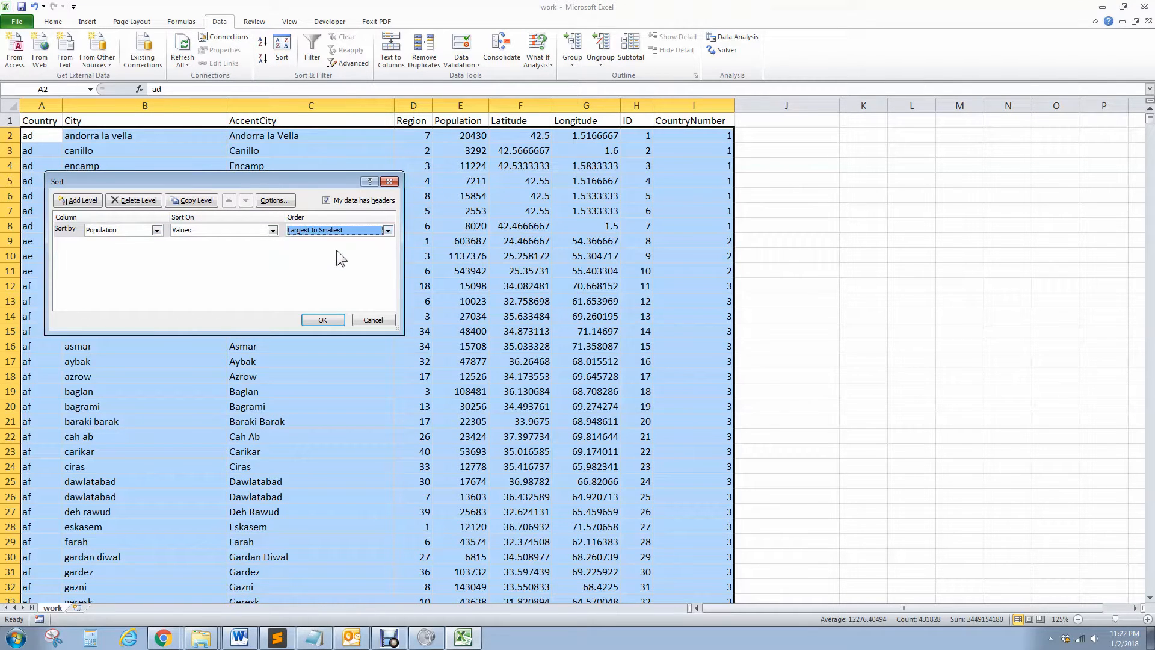
left_click(328, 319)
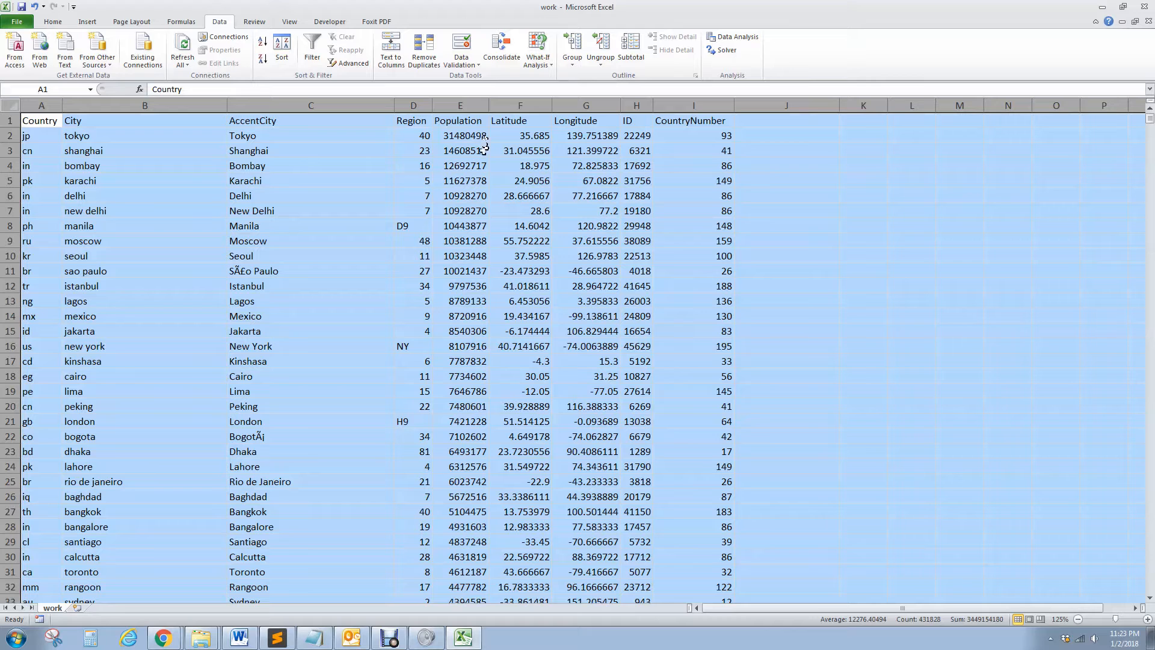
Step: Add the header WorldRanking in J1 and enter 1 as the first rank in J2
left_click(764, 122)
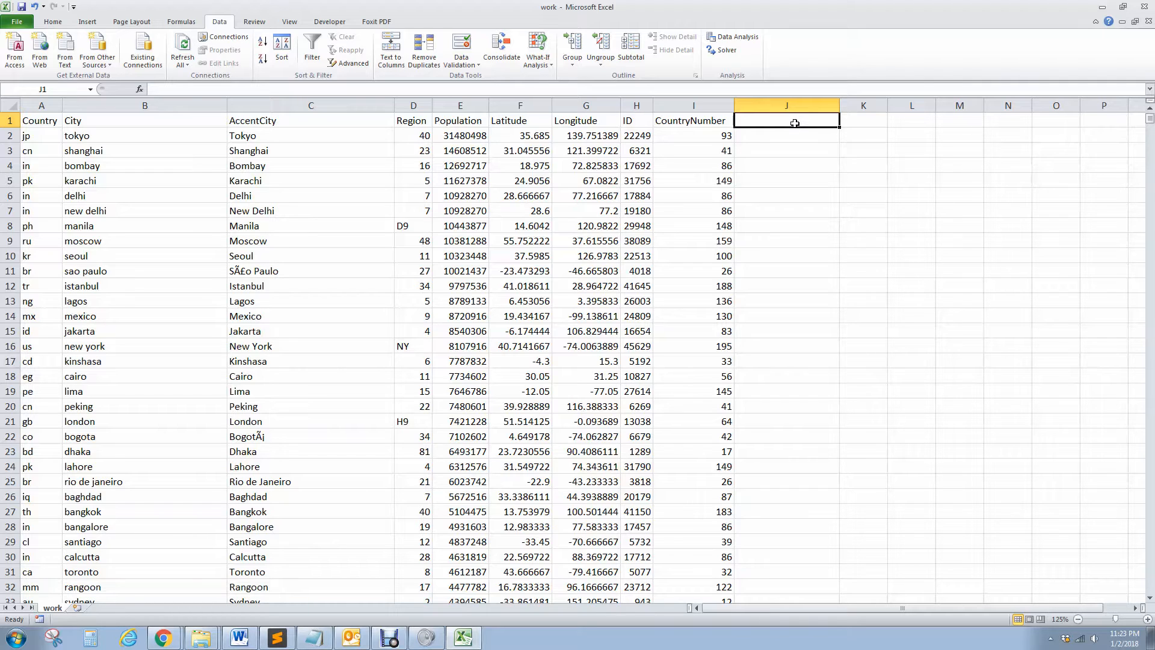
type("Worl")
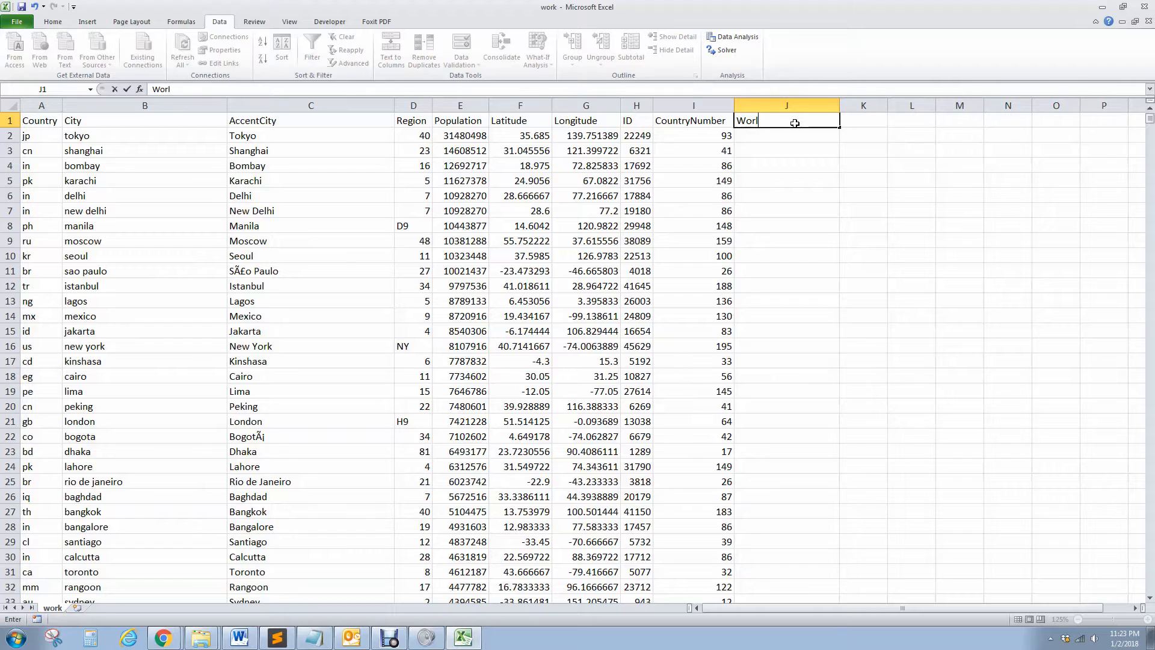
type("dRankin")
key("BackSpace")
key("BackSpace")
key("BackSpace")
key("BackSpace")
key("BackSpace")
key("BackSpace")
type("Rankin")
key("Return")
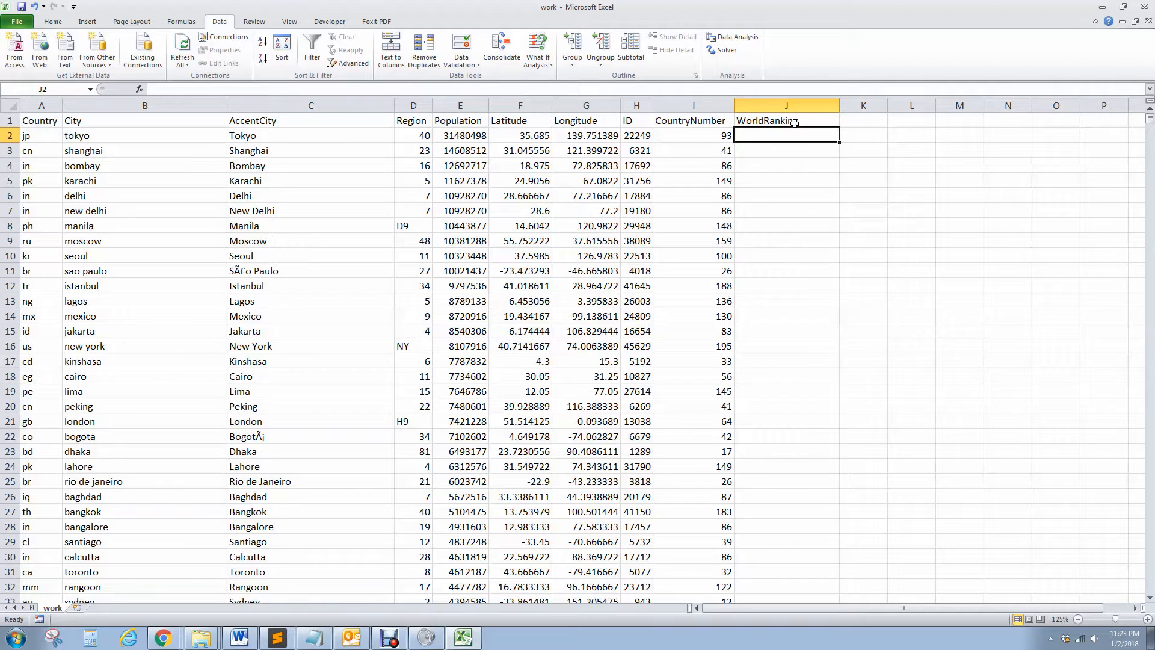
type("1")
key("Return")
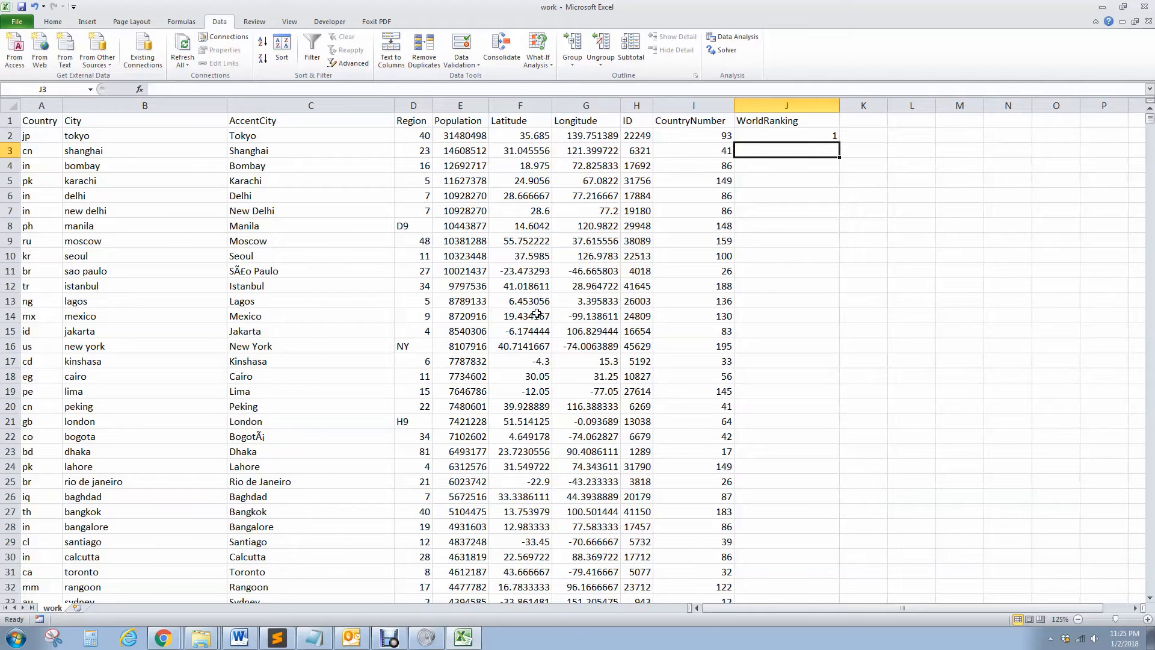
Step: Begin an IF formula in J3 with the condition E3<>E2, comparing the city's population with the row above
type("if")
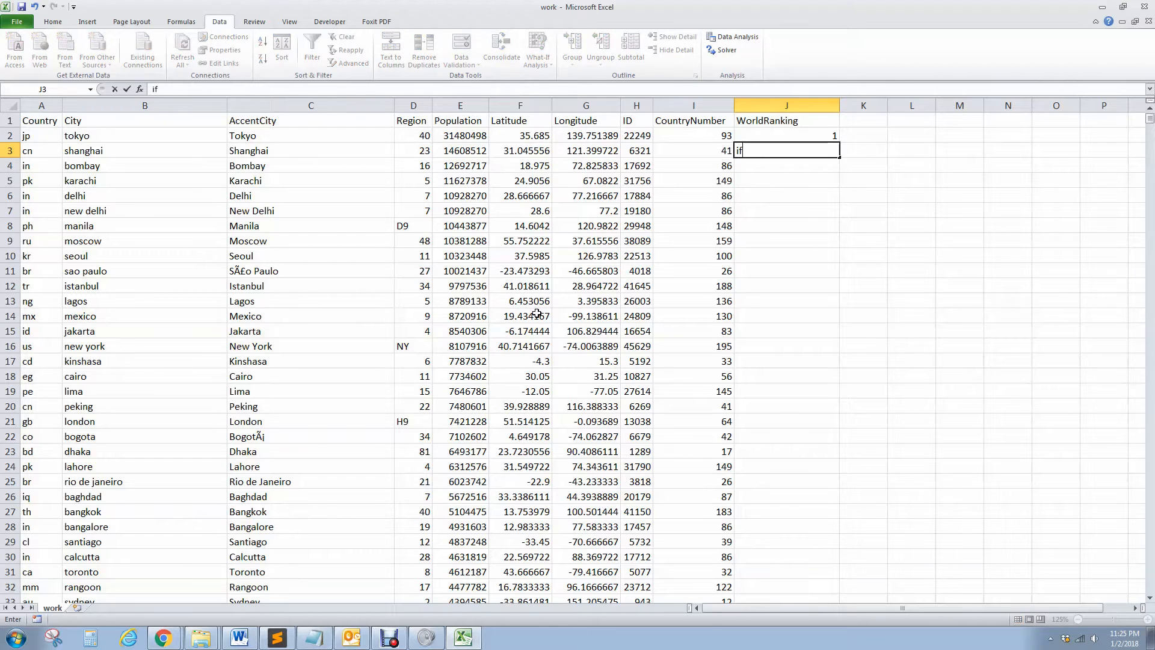
key("BackSpace")
key("BackSpace")
type("+if")
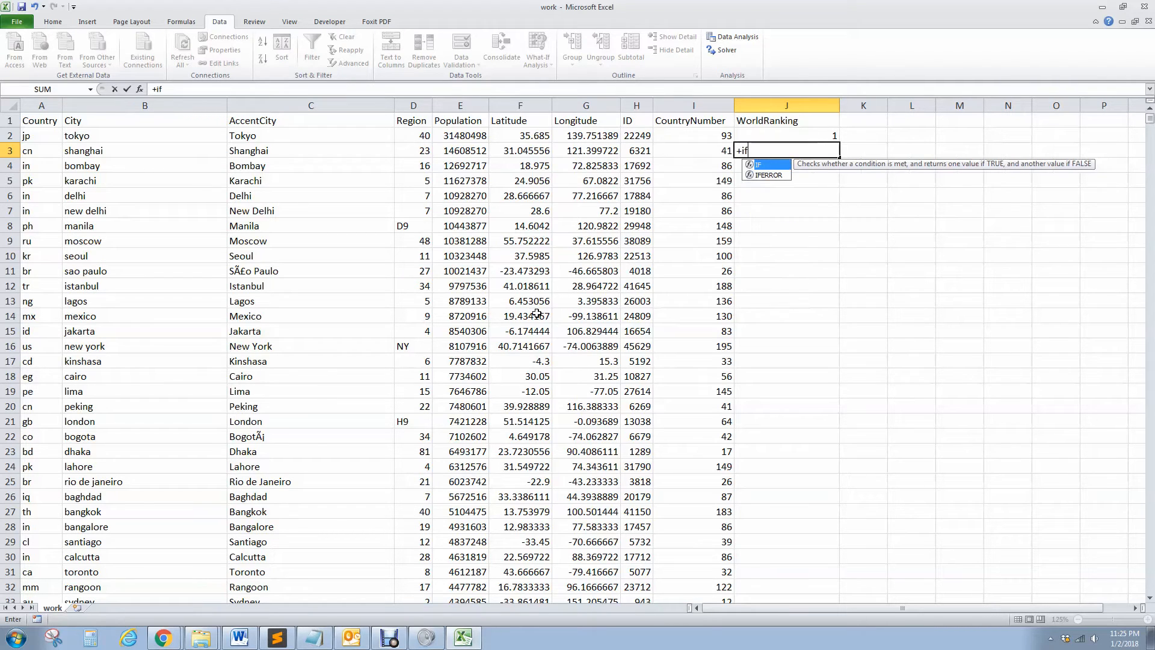
type("(")
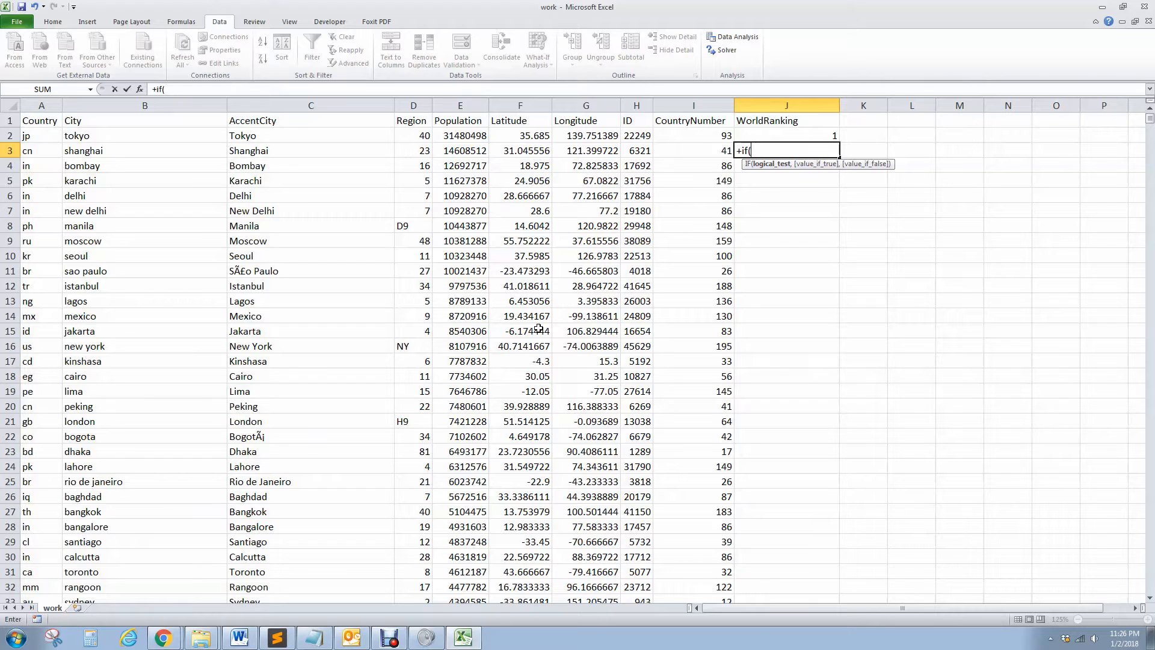
key("Left")
key("Left")
key("Left")
key("Left")
key("Left")
type("<>")
key("Left")
key("Left")
key("Left")
key("Left")
key("Left")
key("Up")
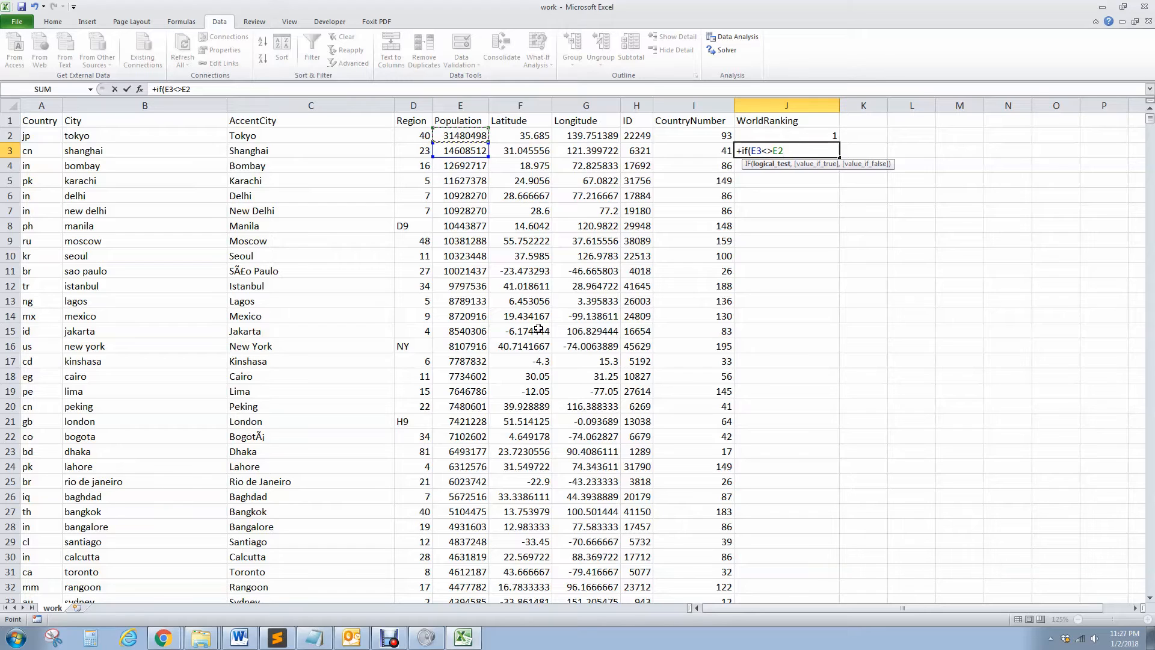
Step: Complete the J3 formula as +if(E3<>E2,J2+1,J2) so tied populations share the same rank
type(",")
type("J2+1")
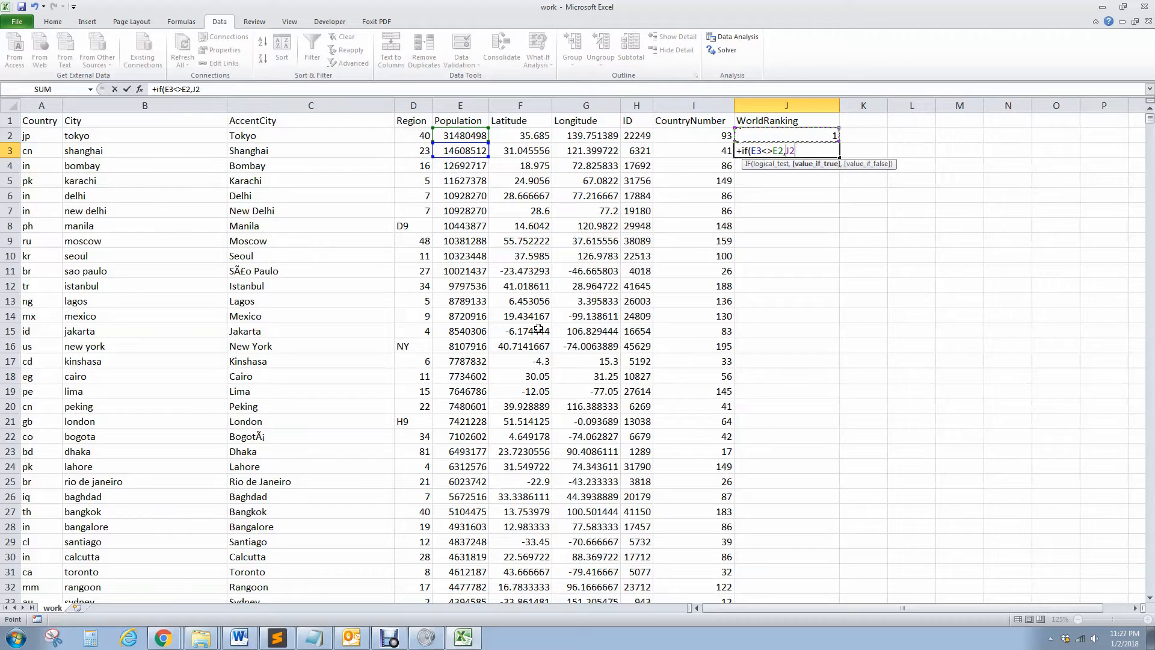
key("BackSpace")
type("1,")
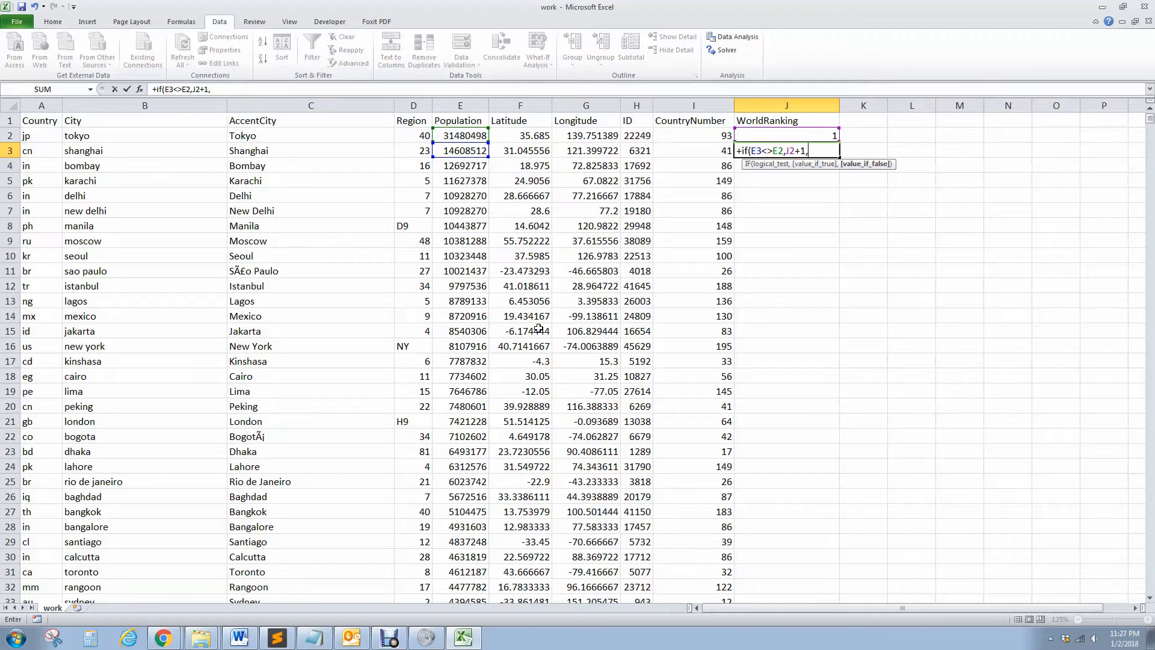
key("Up")
type(")")
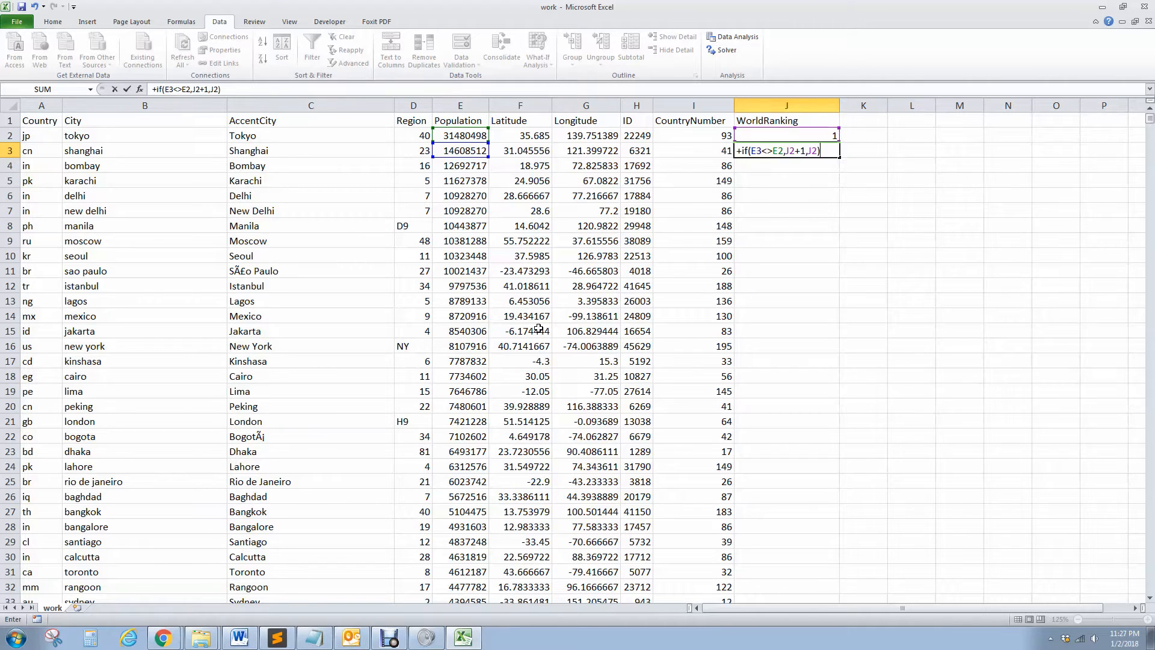
key("ctrl+Return")
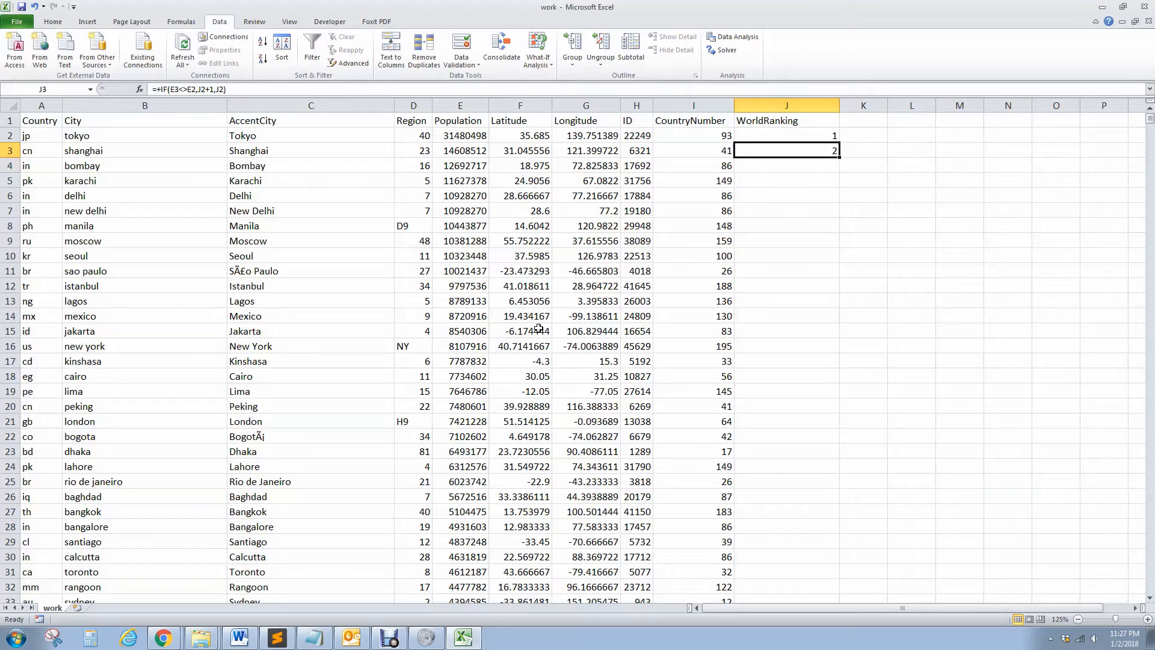
Step: Copy the ranking formula in J3 and paste it into all remaining data rows, from J4 to J47981
key("ctrl+c")
key("Down")
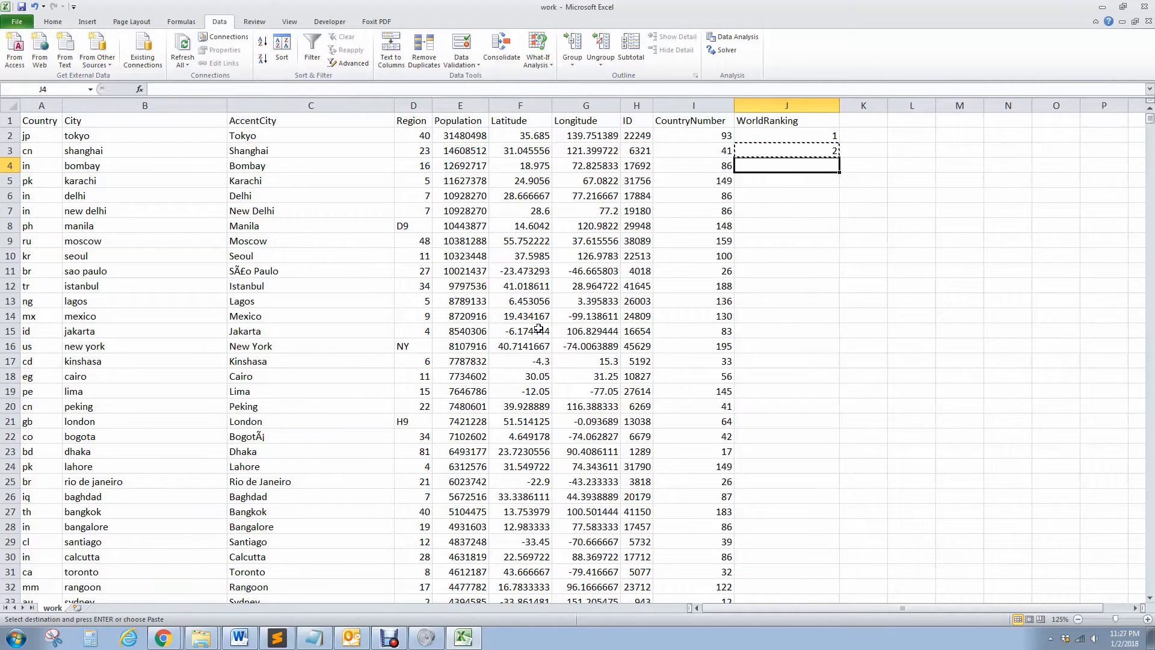
key("Up")
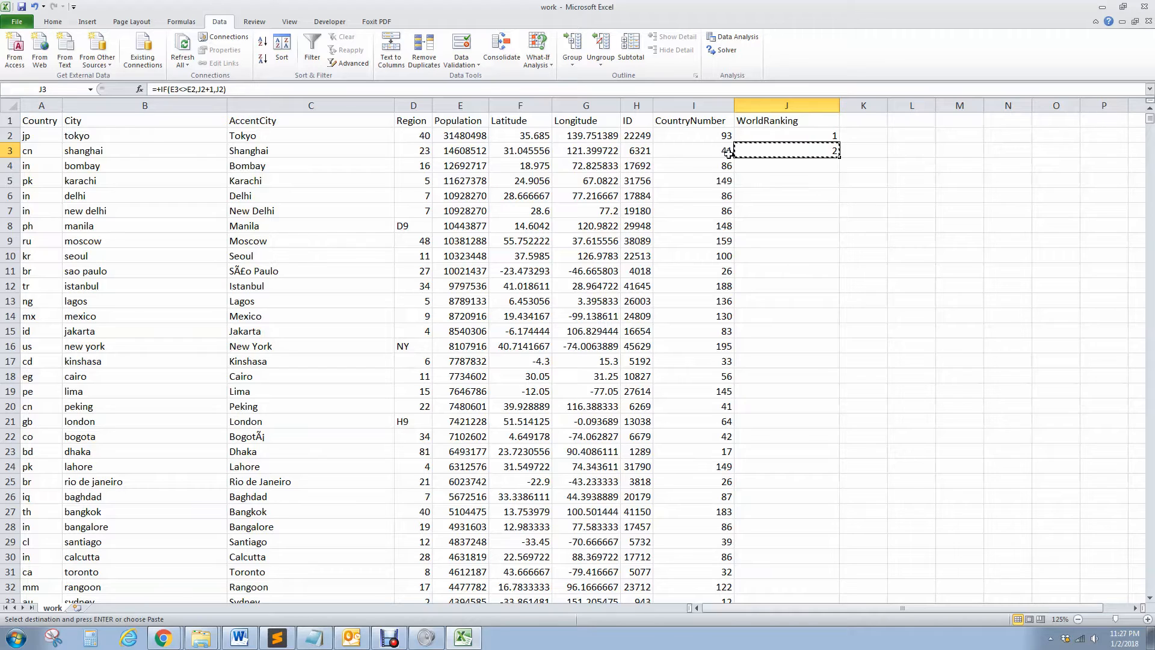
right_click(763, 154)
left_click(756, 156)
right_click(758, 152)
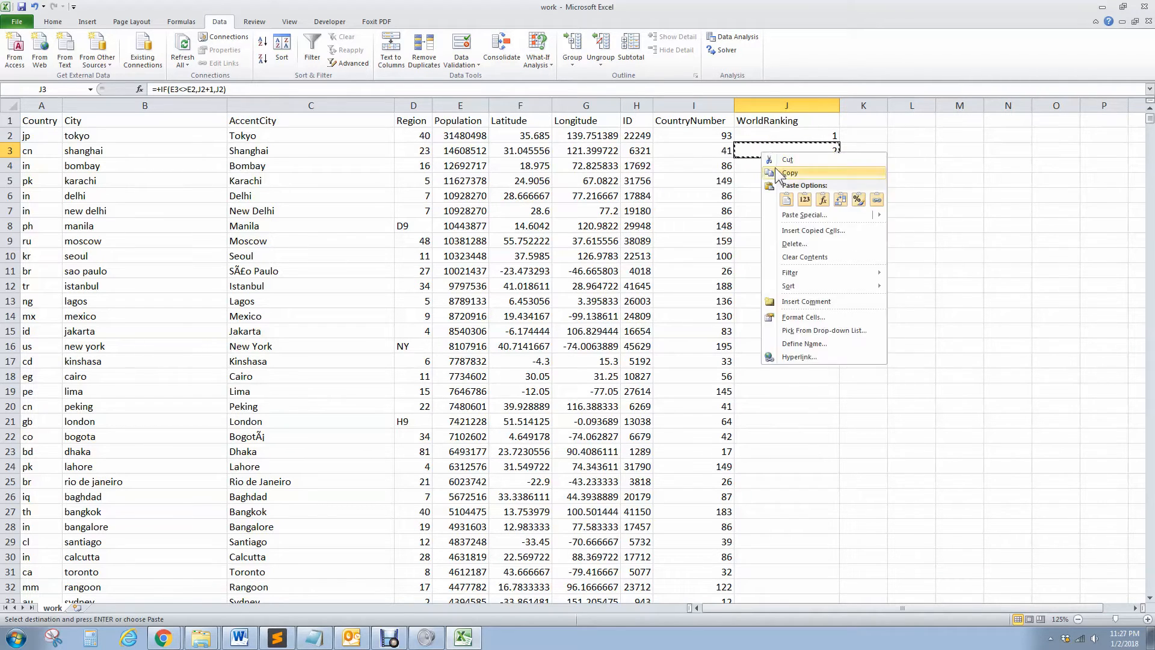
left_click(756, 163)
left_click(756, 165)
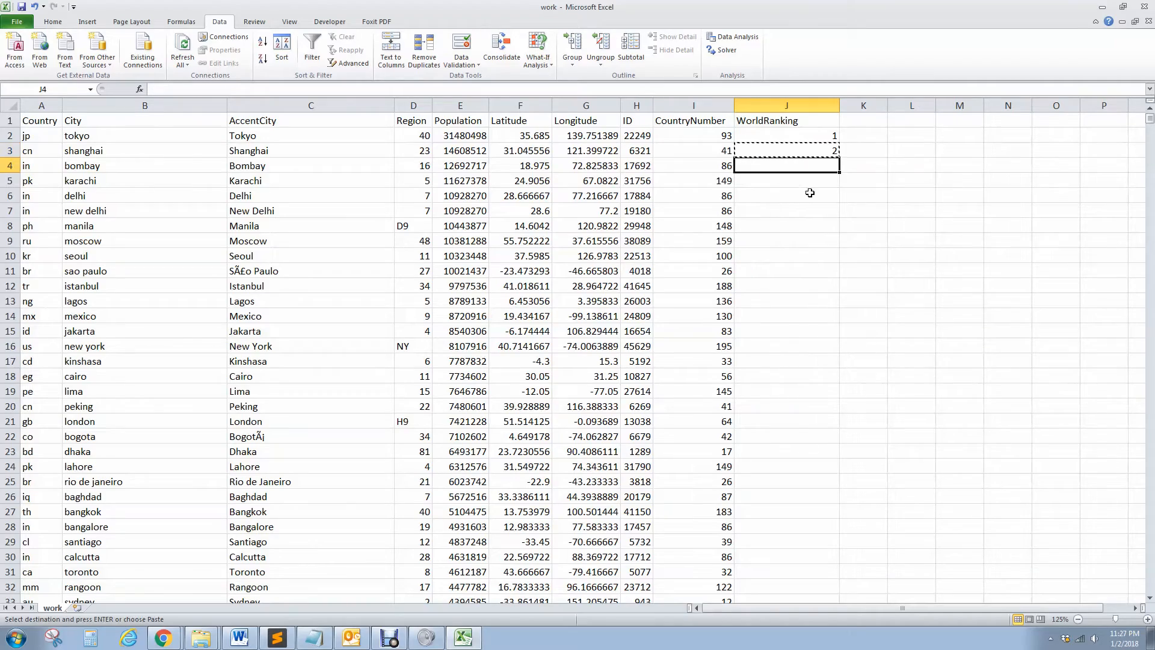
left_click_drag(1149, 119, 1149, 592)
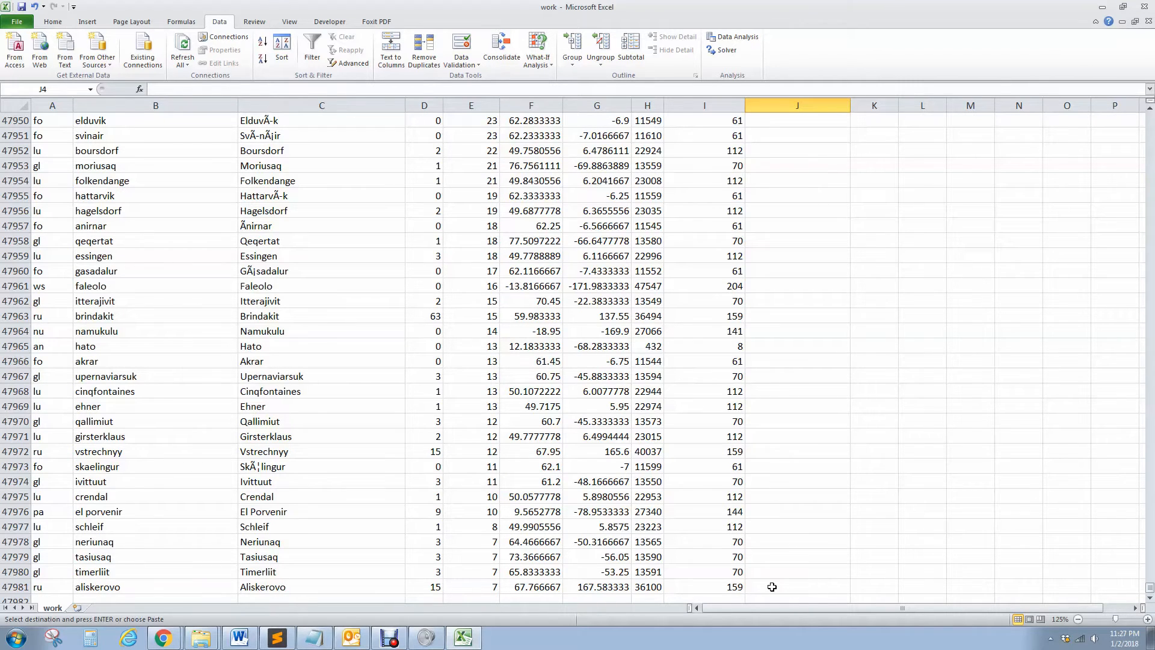
left_click(772, 587, "shift")
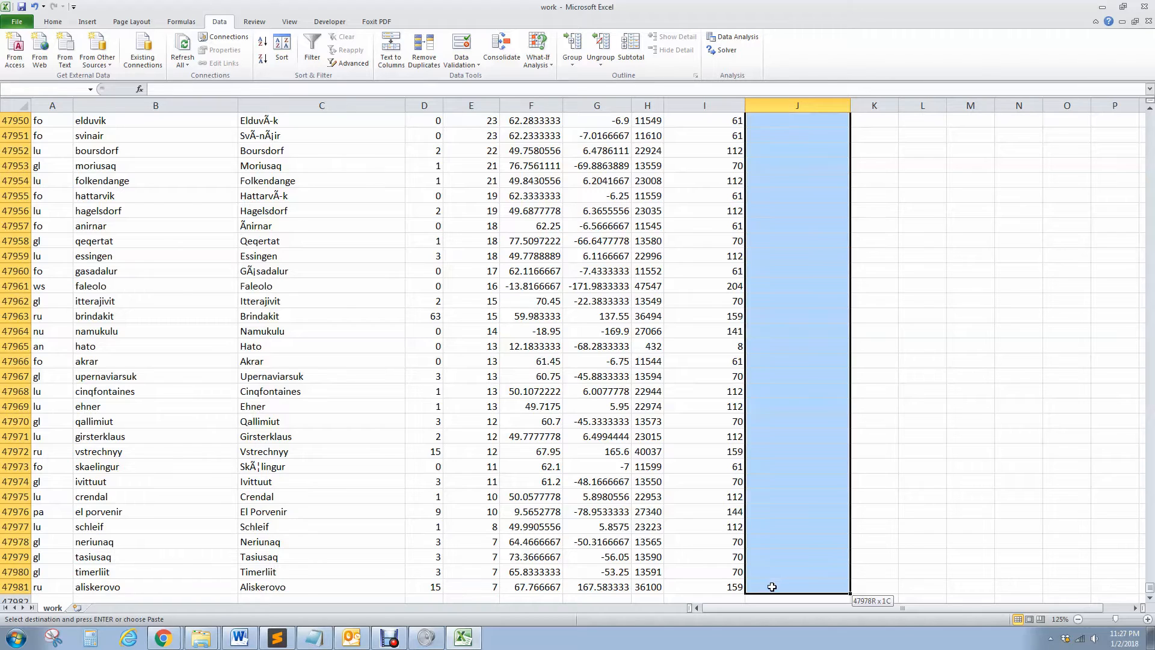
right_click(772, 587)
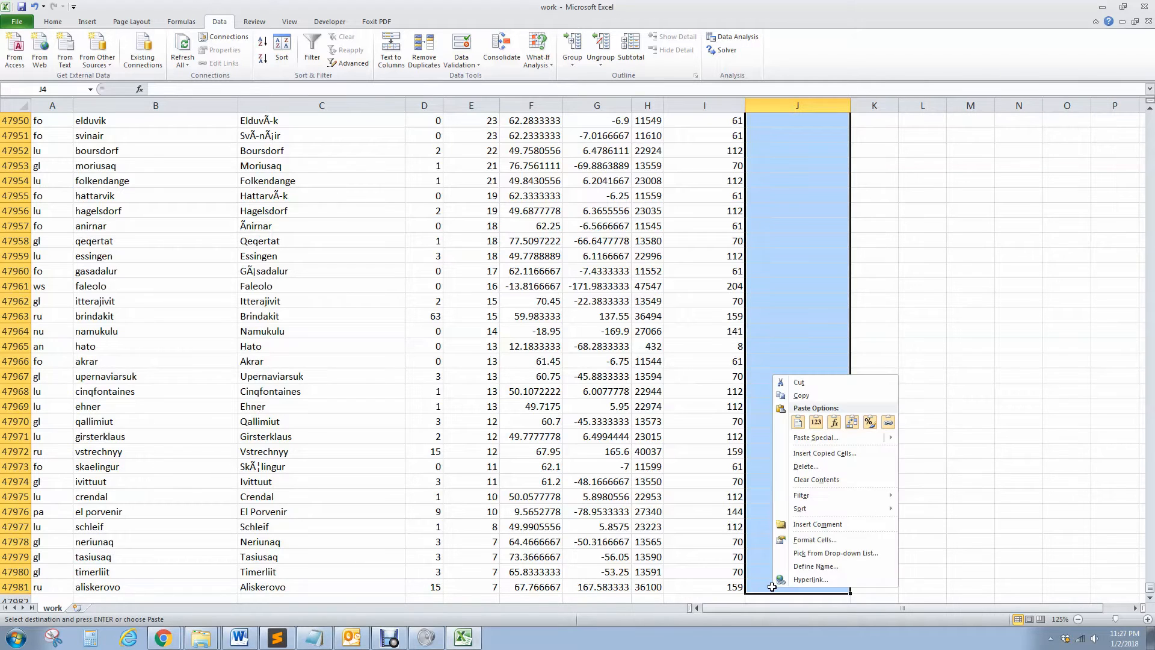
left_click(799, 422)
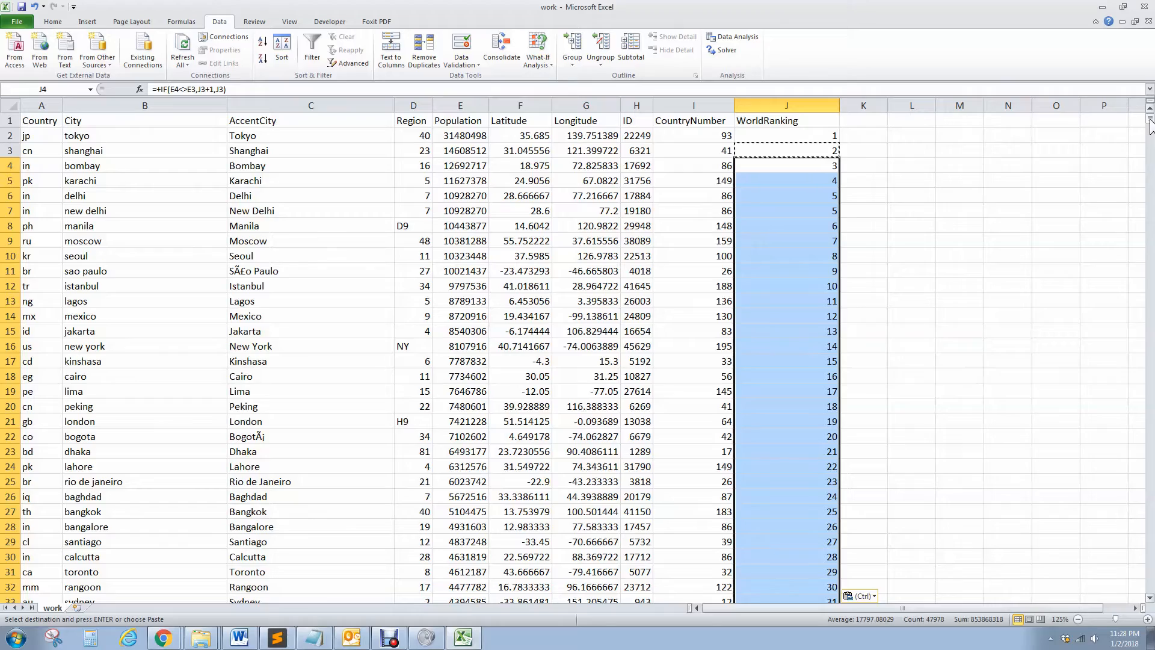
Step: Check the WorldRanking values in the last rows of the city list and return to row 1
left_click_drag(1150, 123, 1150, 588)
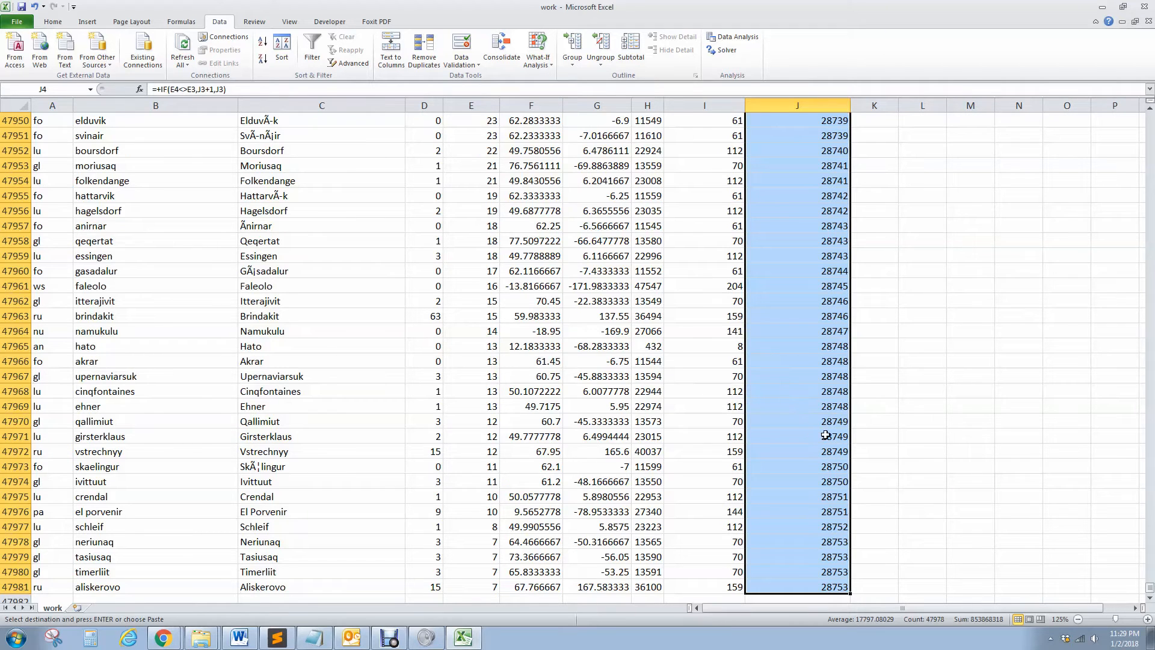
scroll(826, 434, "up", 2)
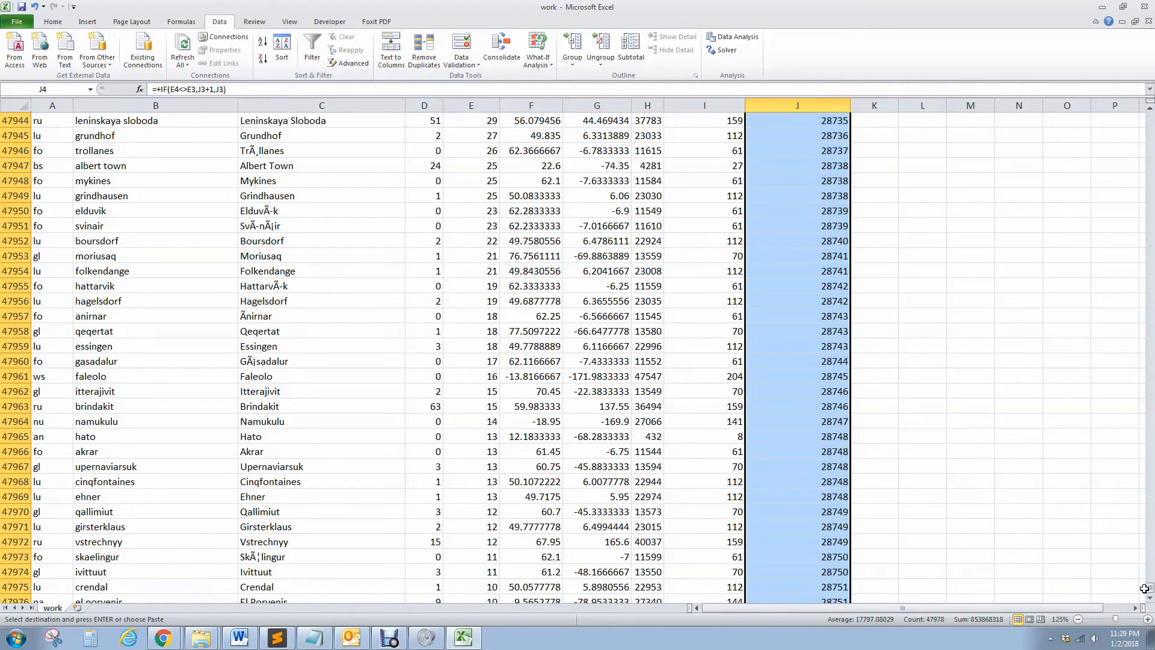
left_click_drag(1150, 587, 1149, 117)
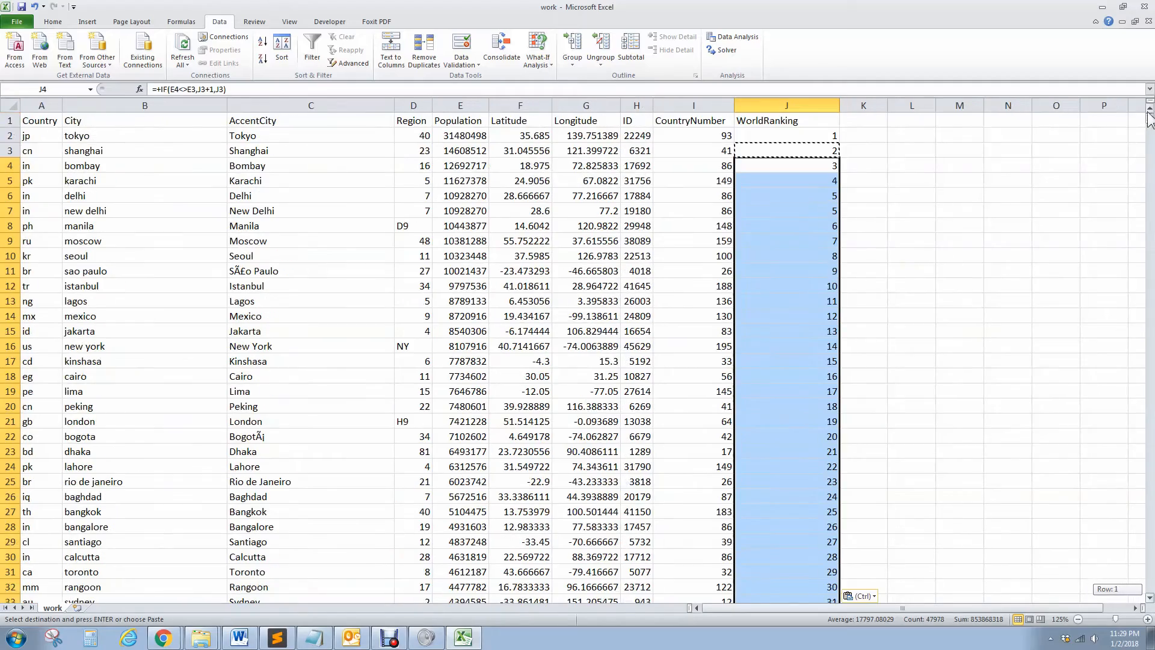
Step: Copy the whole WorldRanking column J and paste it over itself as values only, replacing the ranking formulas
left_click(762, 100)
right_click(762, 102)
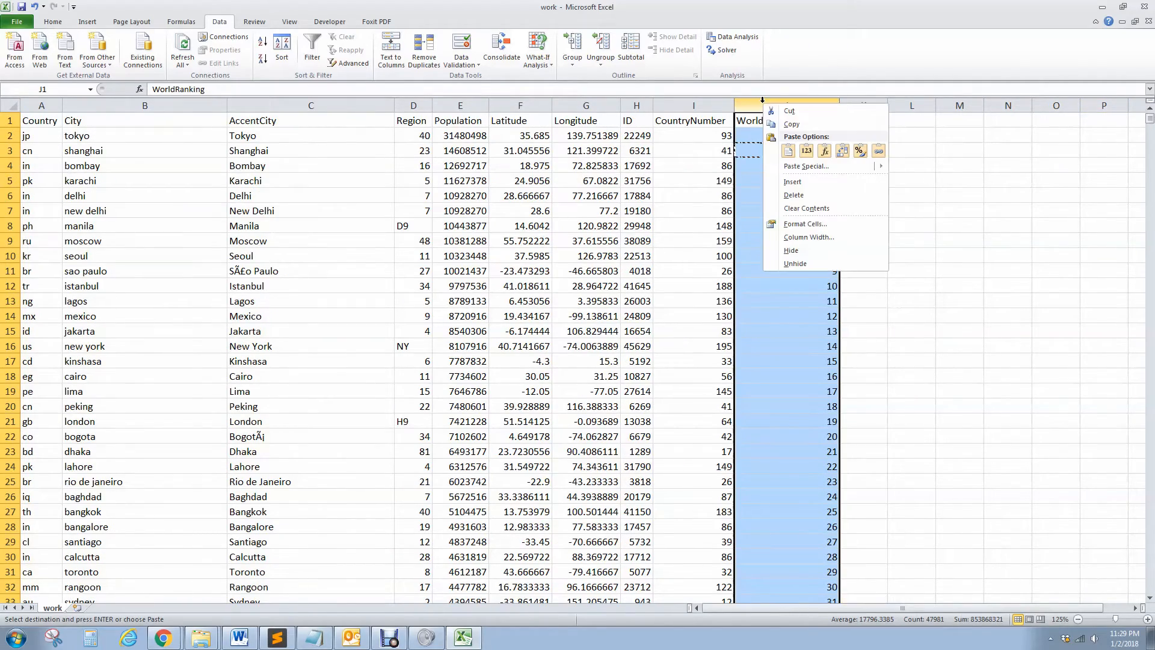
left_click(792, 125)
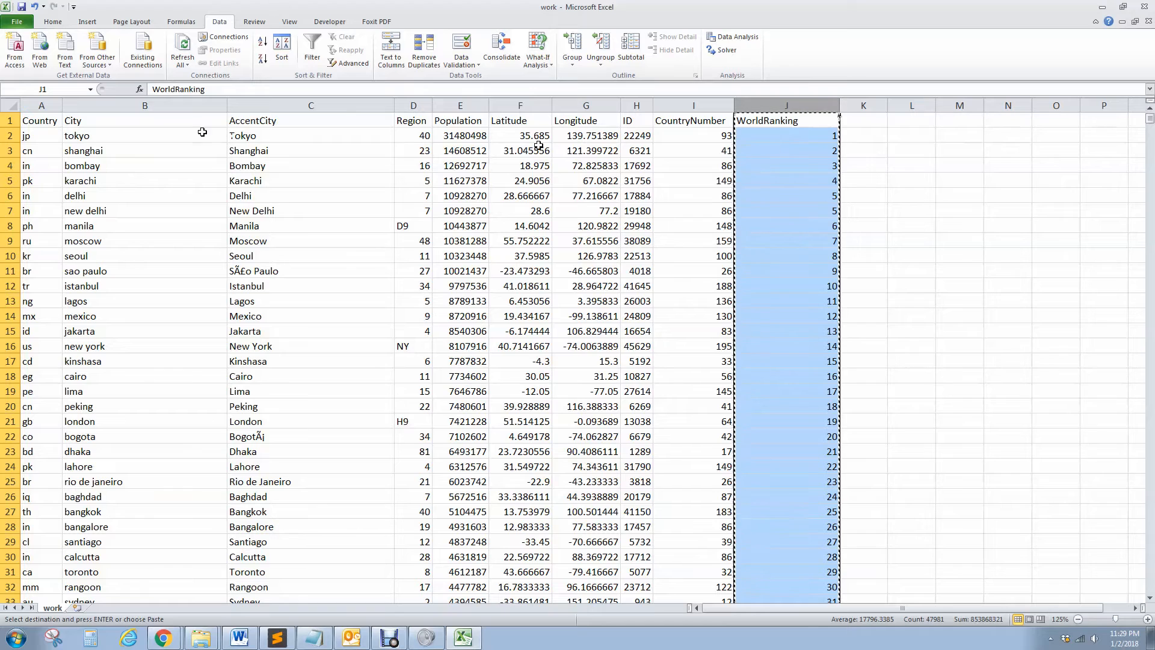
mouse_move(112, 137)
left_mouse_down()
mouse_move(137, 535)
mouse_move(116, 438)
mouse_move(109, 133)
left_mouse_up()
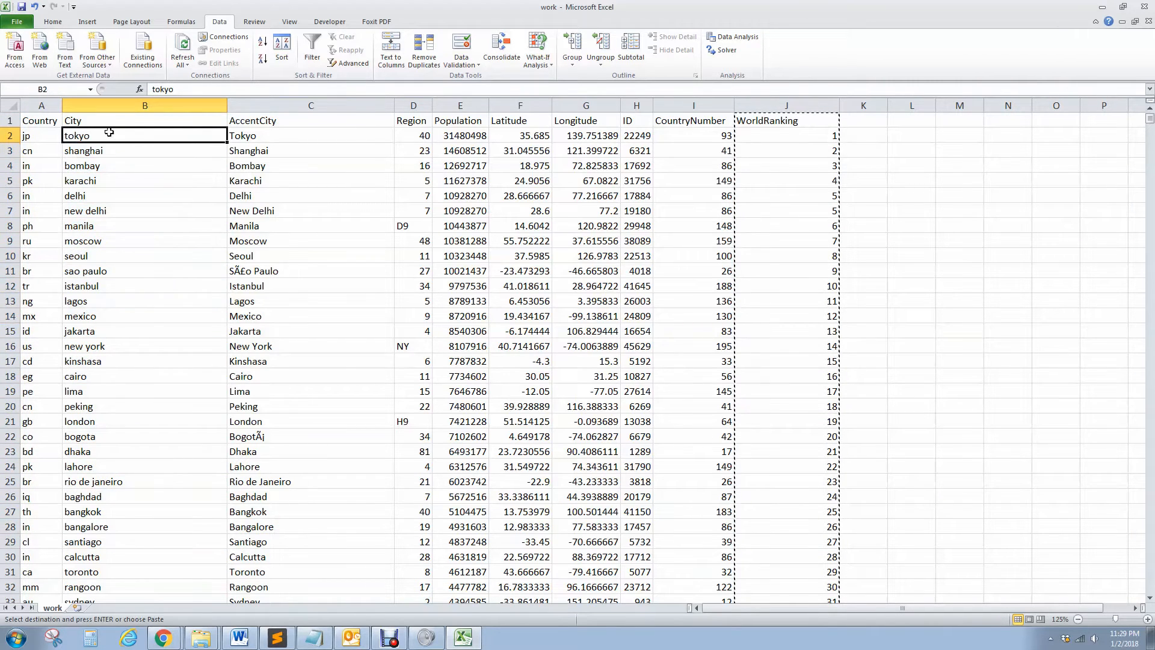
left_click(785, 103)
right_click(785, 103)
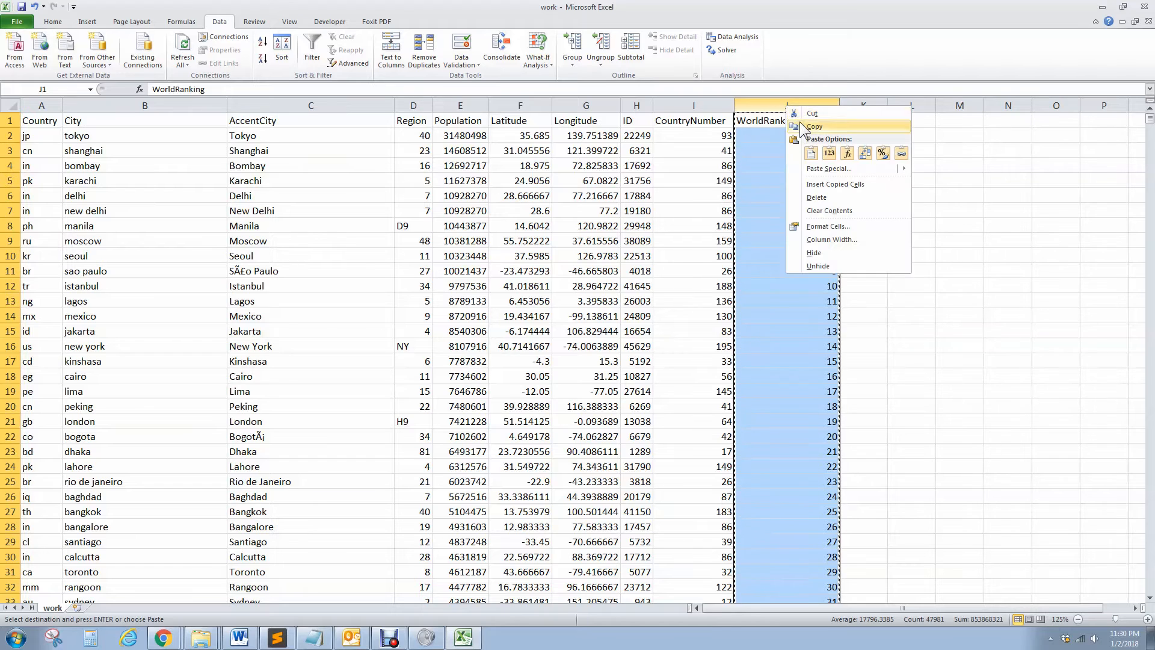
key("Escape")
right_click(767, 105)
mouse_move(795, 170)
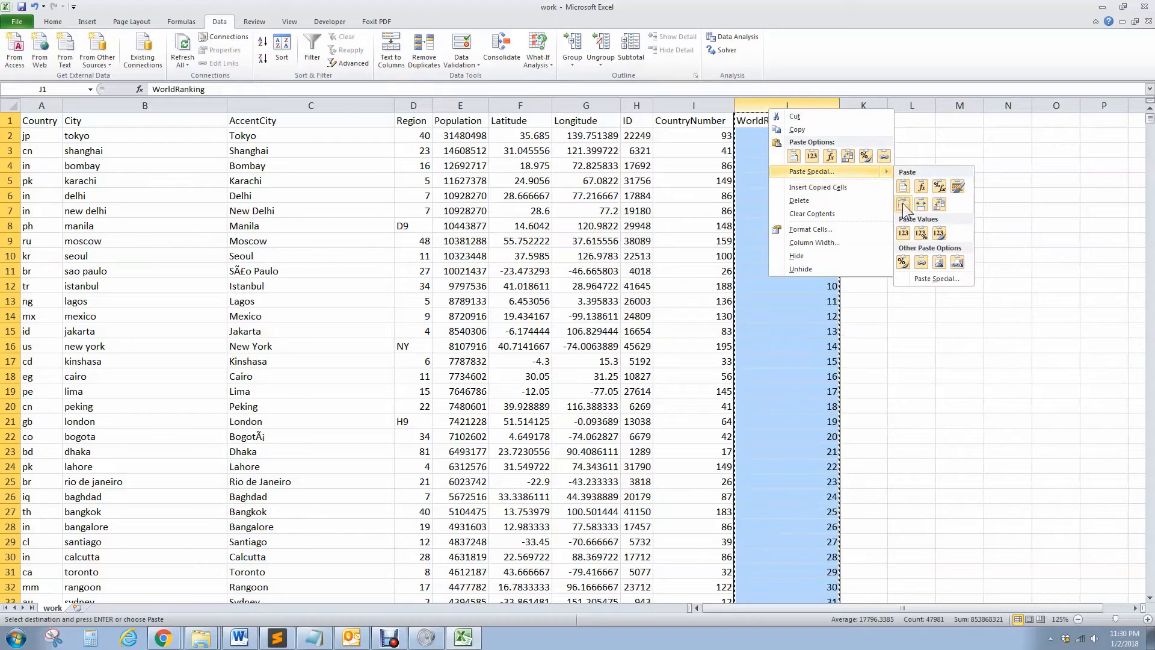
left_click(903, 234)
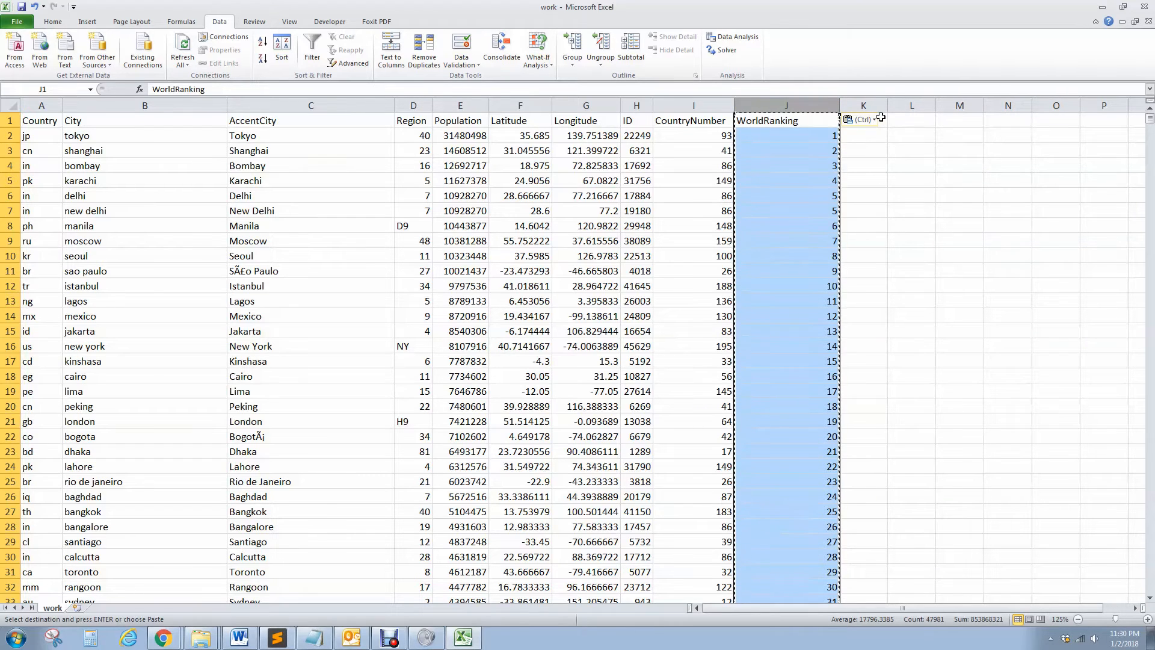
Step: Widen column K and enter the header CountryRanking in K1
left_click(884, 123)
left_click_drag(887, 103, 964, 103)
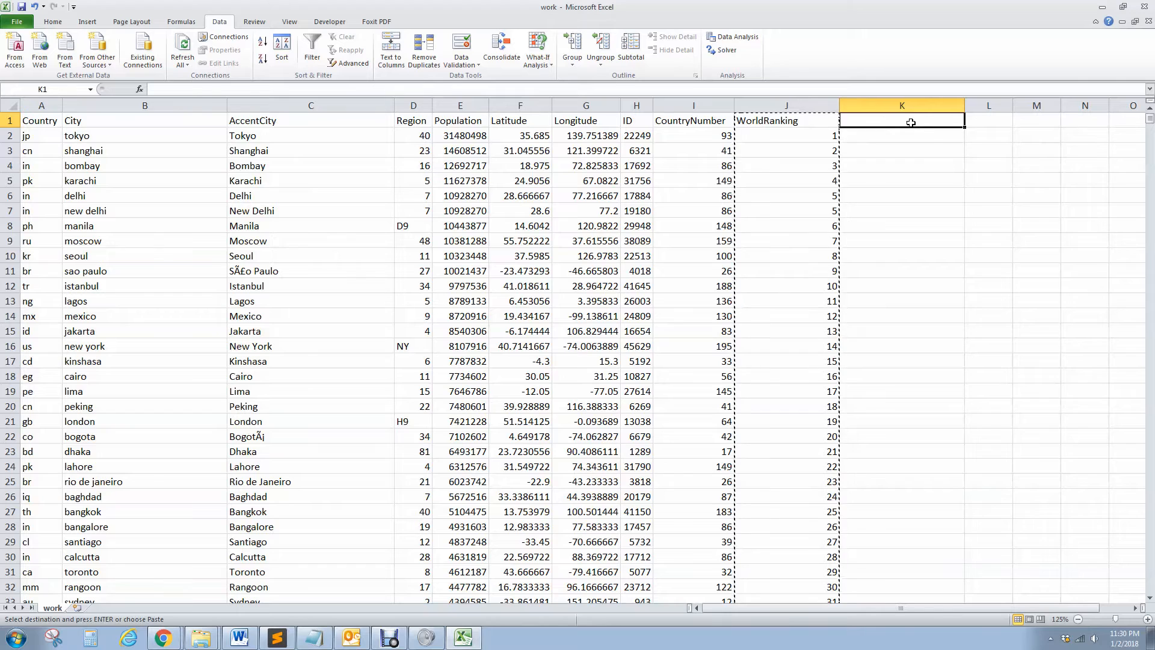
type("Countr")
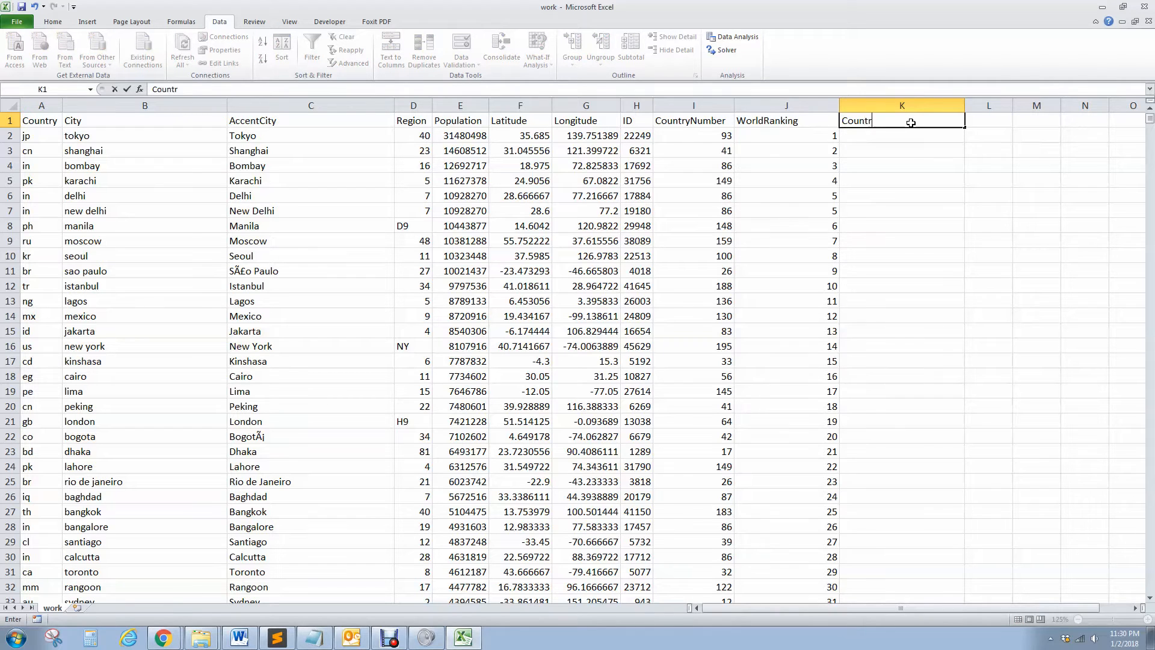
type("yRanking")
Step: Select the whole worksheet and set its first sort level to Country, by values, in A to Z order
left_click(11, 105)
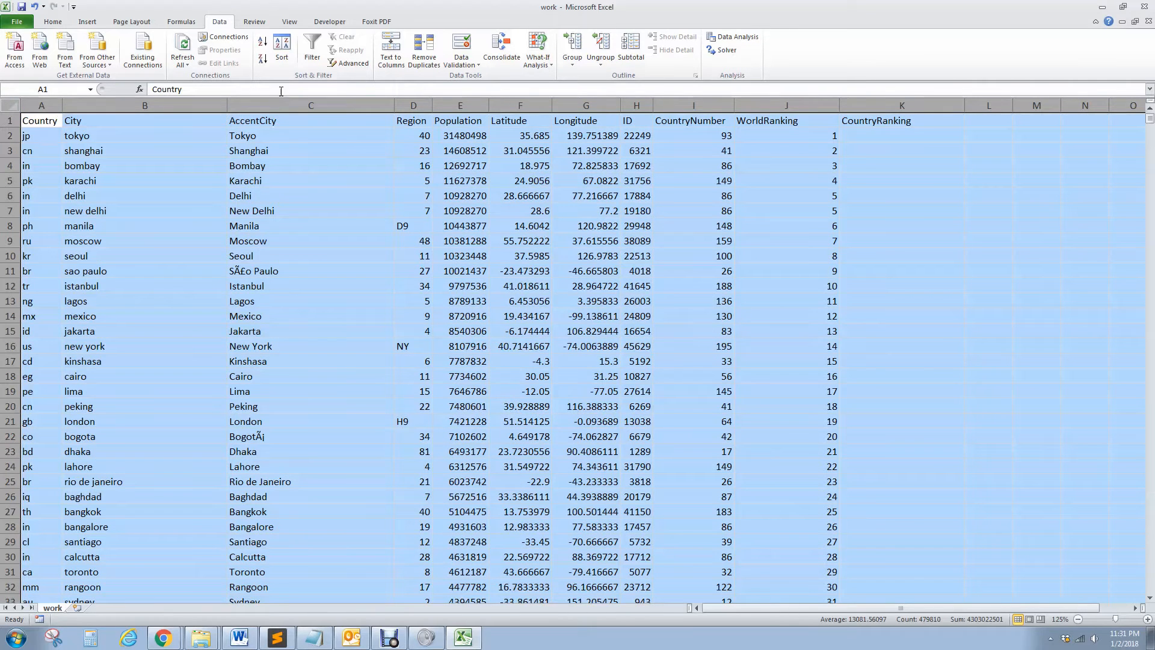
left_click(281, 48)
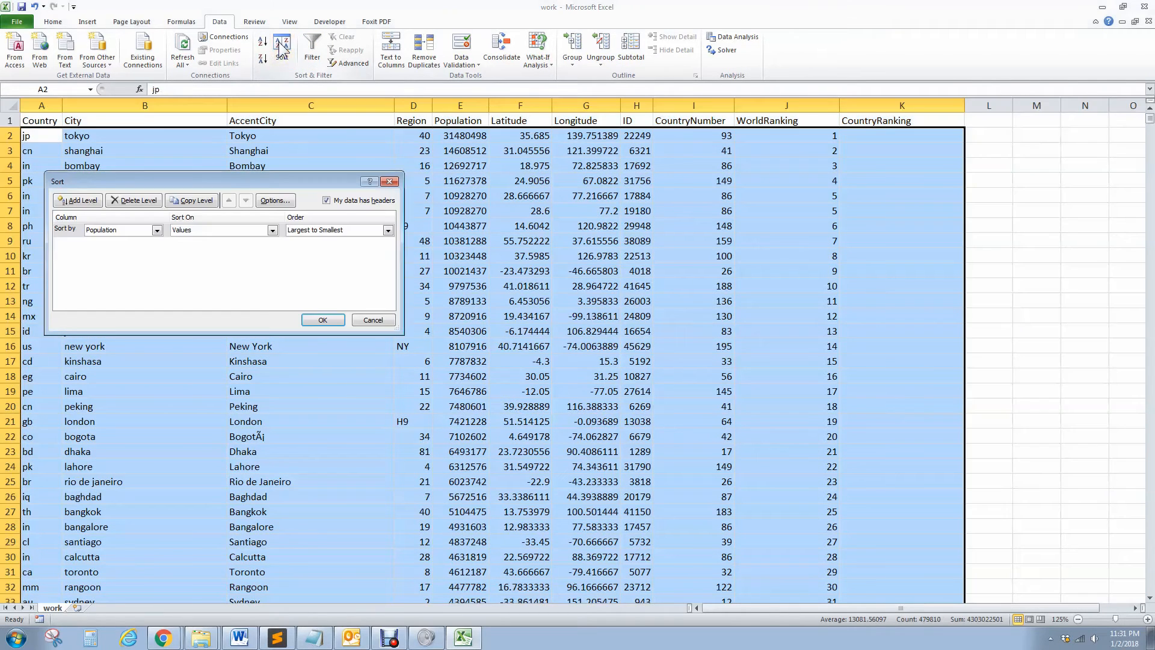
left_click(157, 231)
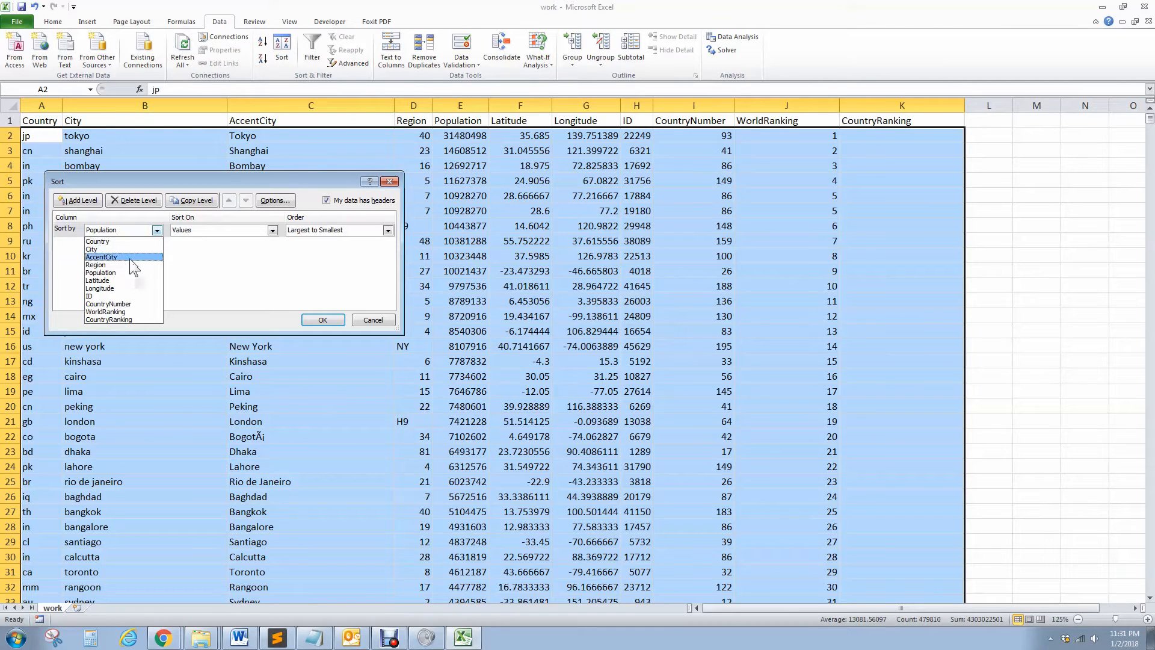
left_click(131, 241)
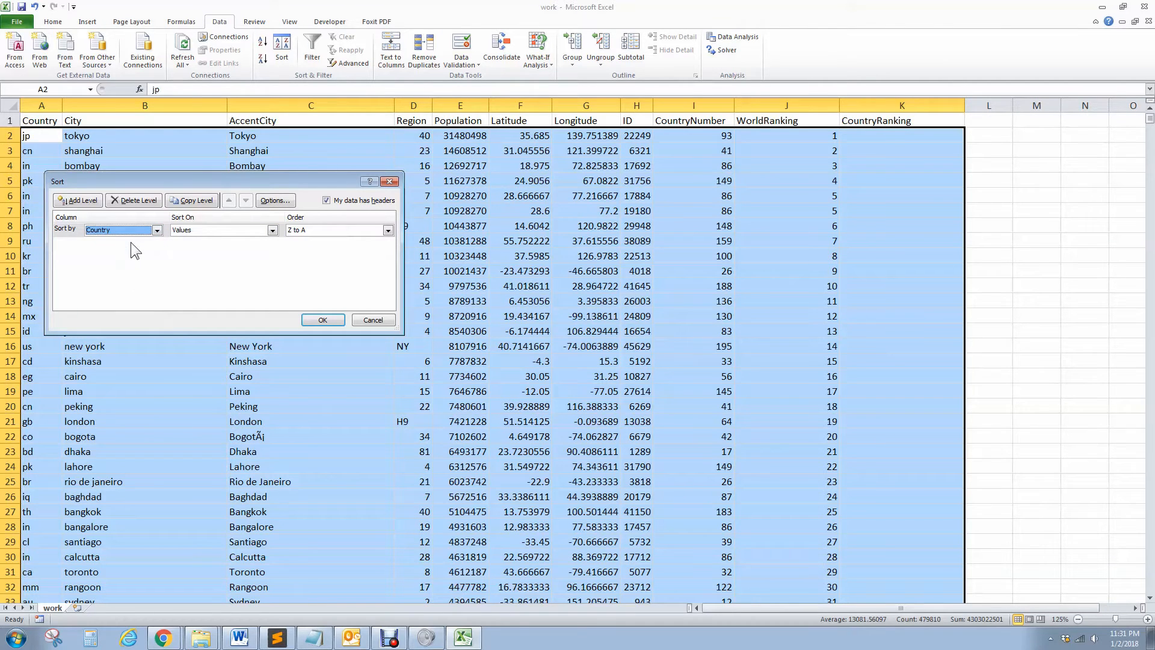
left_click(319, 231)
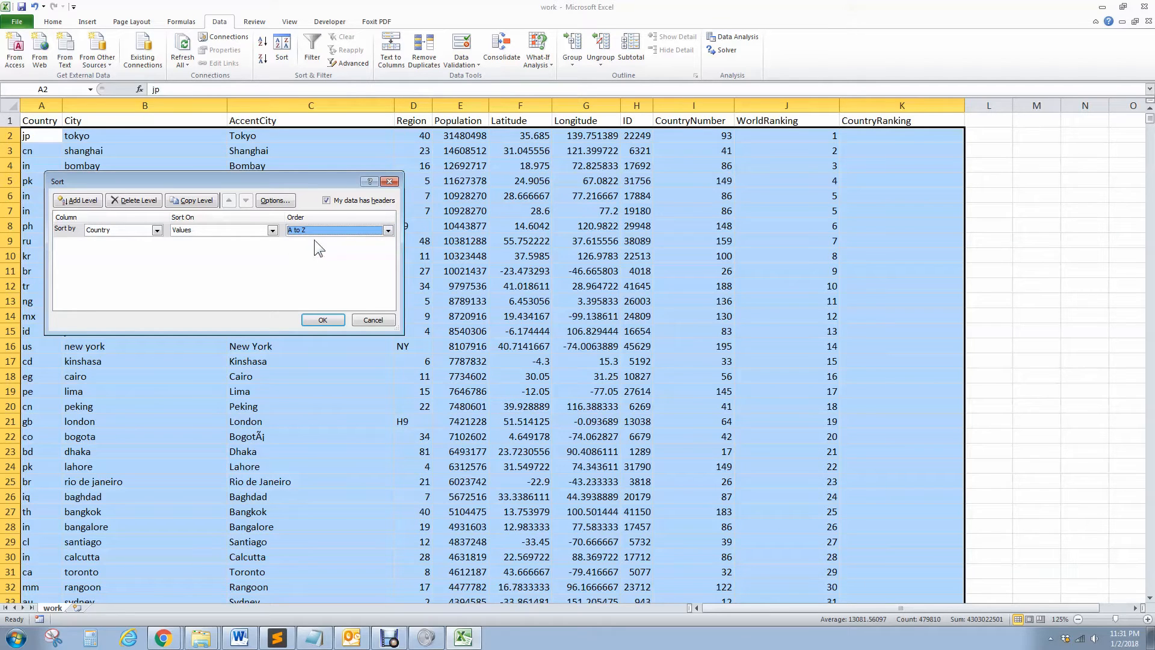
left_click(316, 230)
left_click(315, 240)
Step: Add a second sort level on Population, Largest to Smallest, and apply the sort
left_click(80, 201)
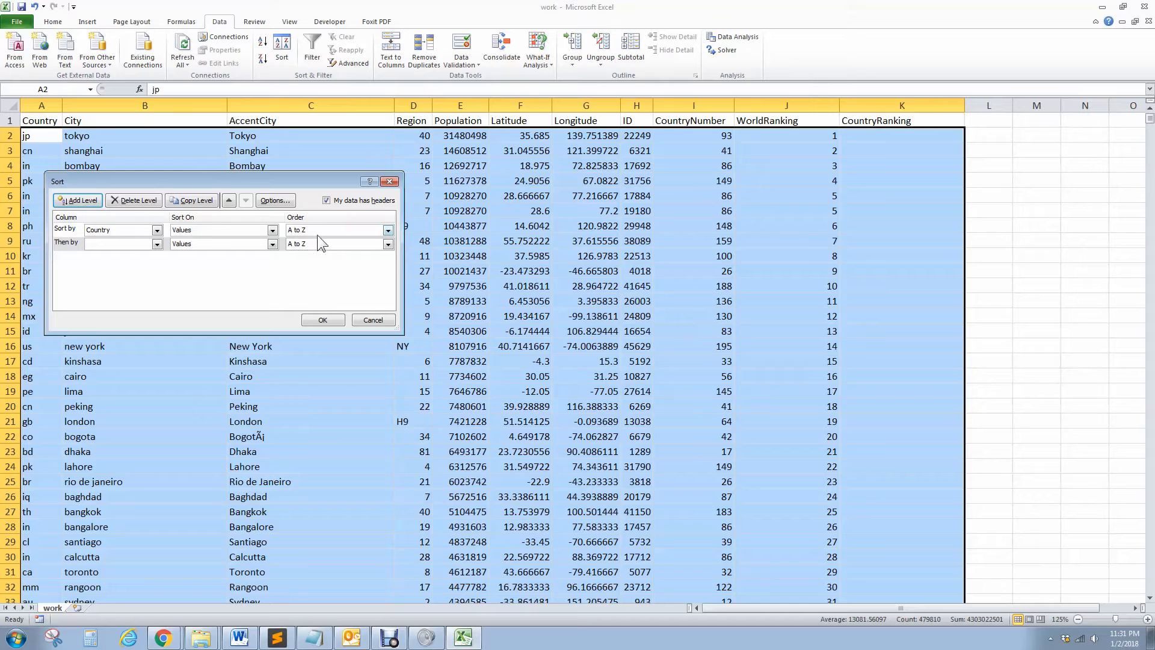
left_click(156, 244)
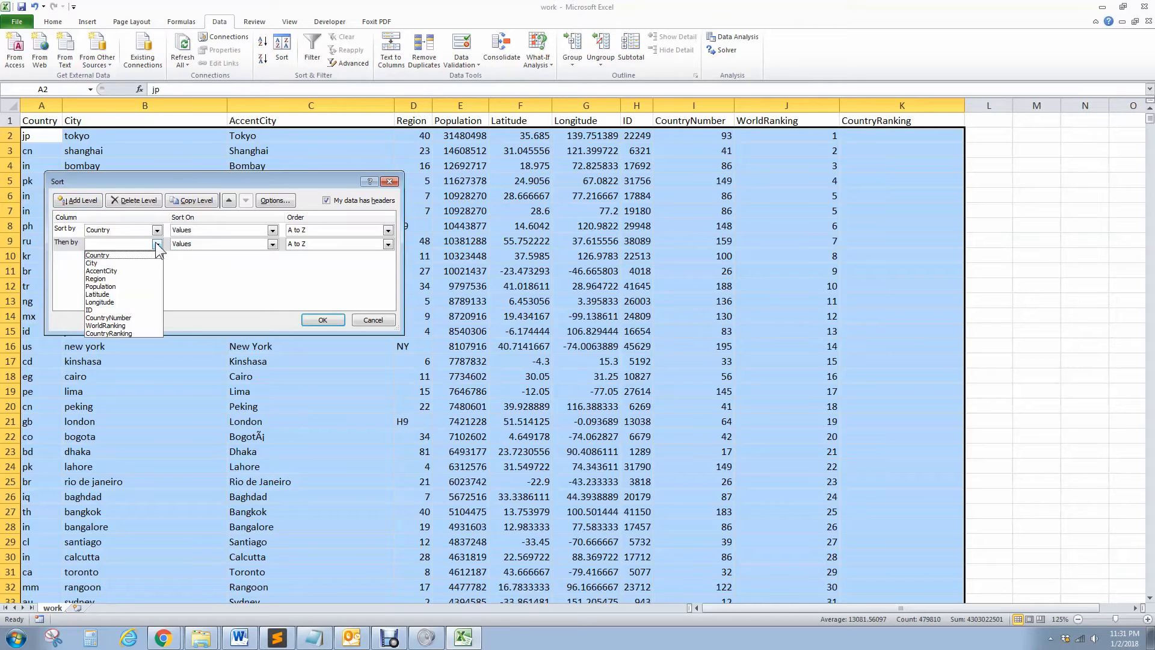
left_click(153, 285)
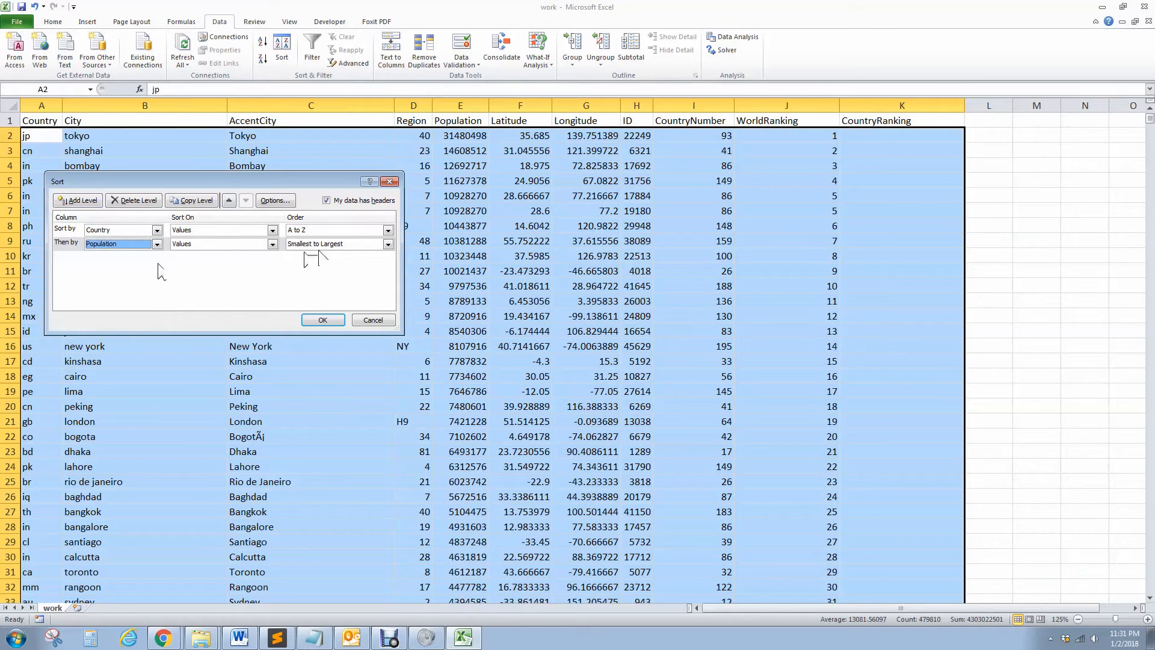
left_click(329, 244)
left_click(331, 263)
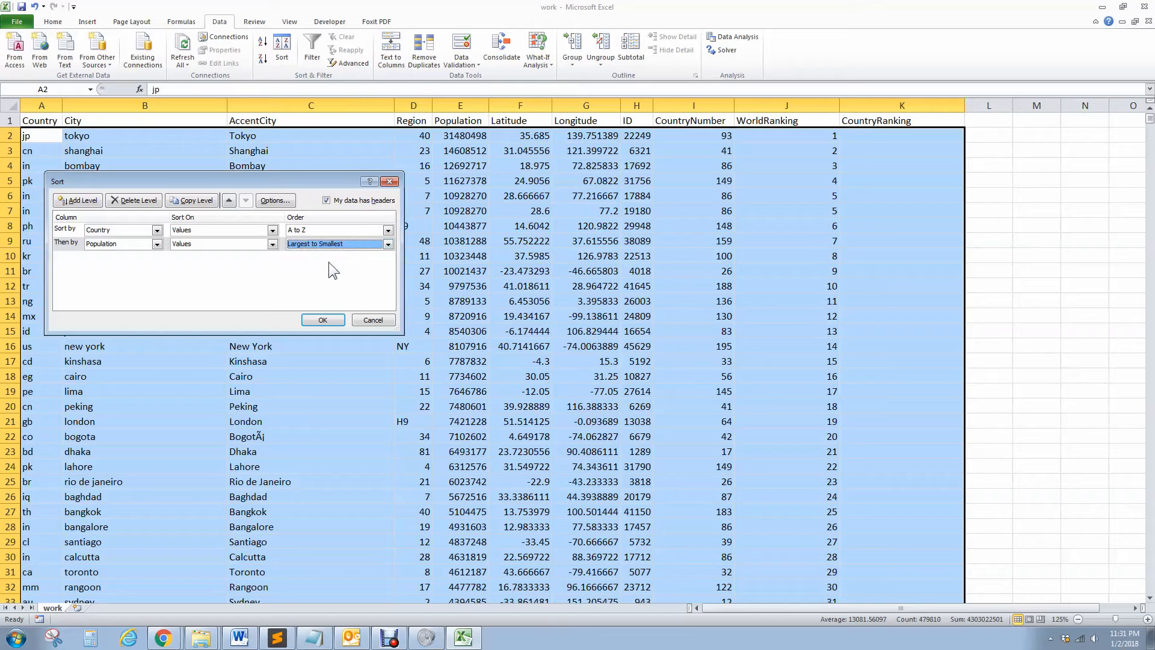
left_click(323, 319)
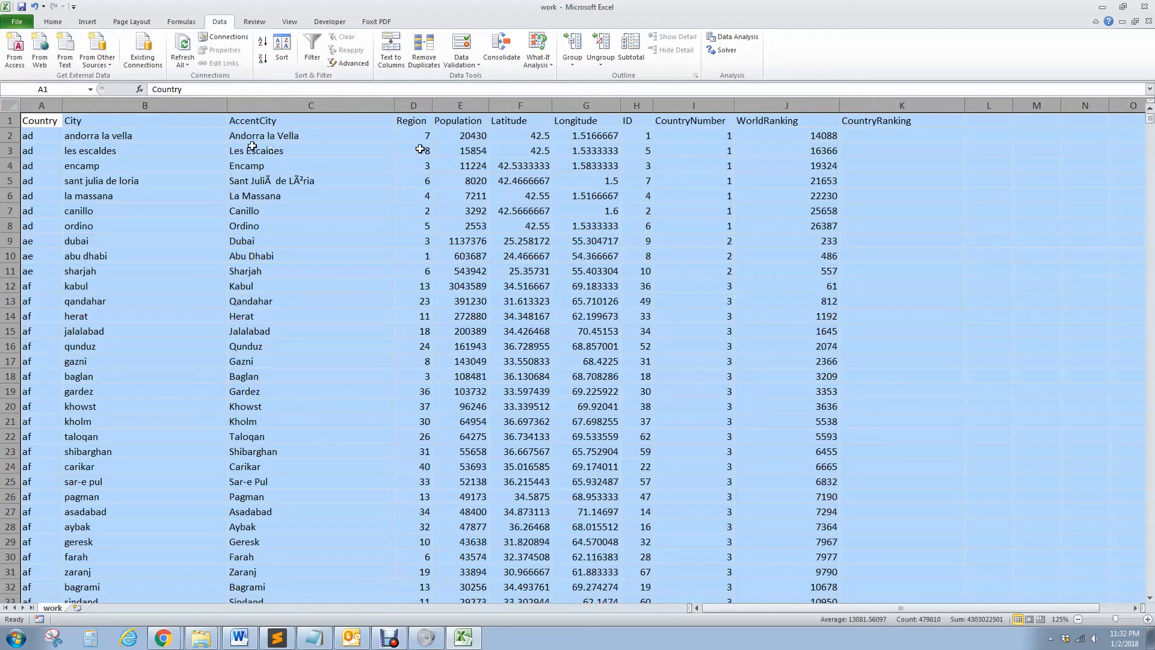
Step: Enter 1 in K2 as the CountryRanking of the first city
left_click(864, 133)
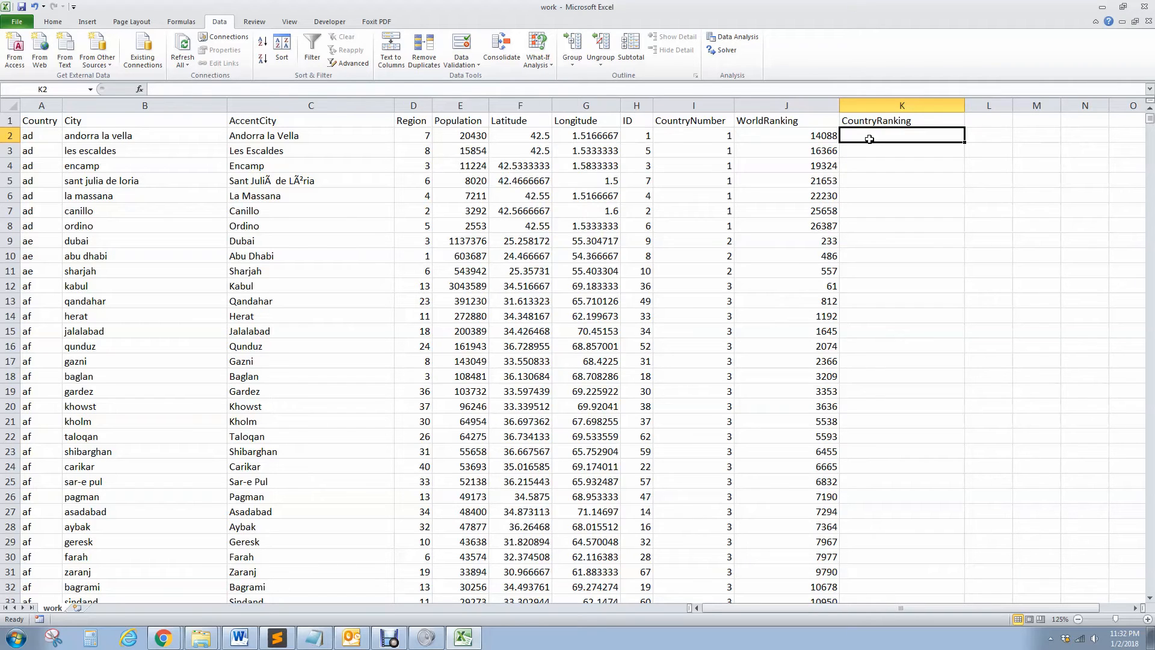
left_click(820, 133)
left_click(860, 136)
type("1")
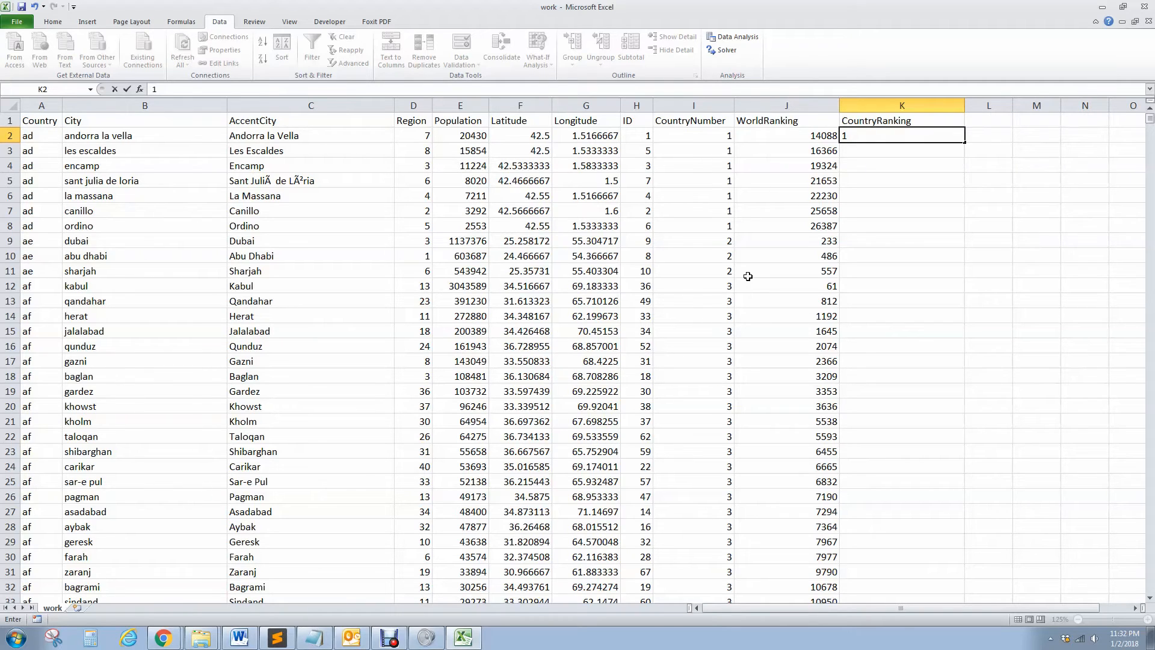
key("Return")
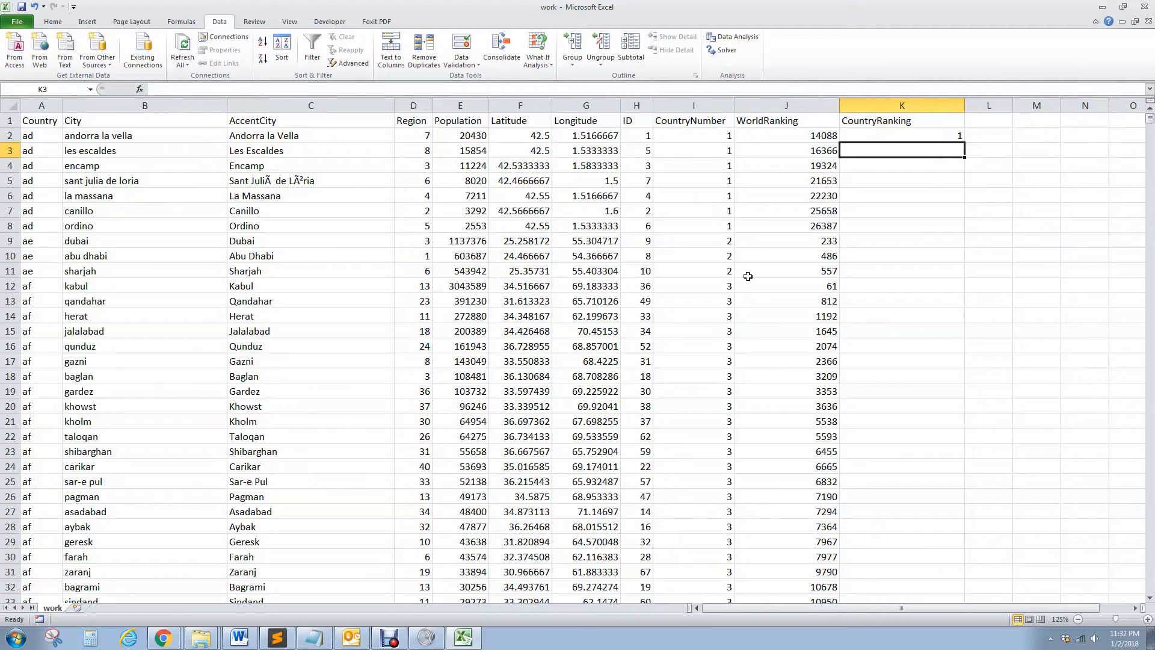
type("if")
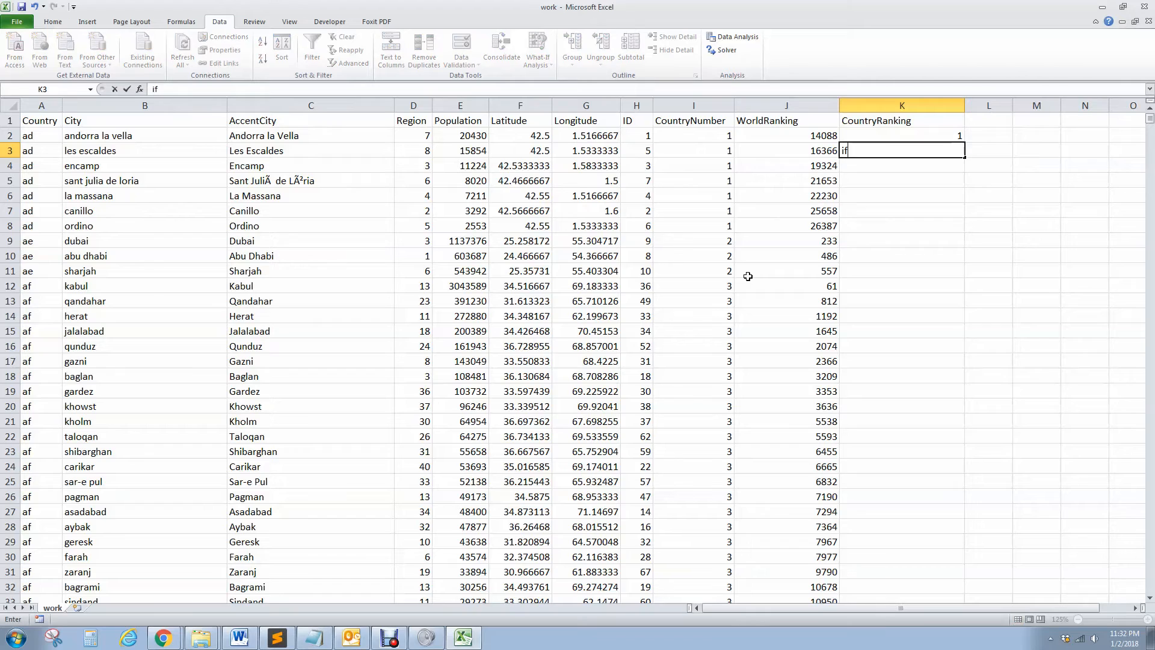
type("(")
key("Left")
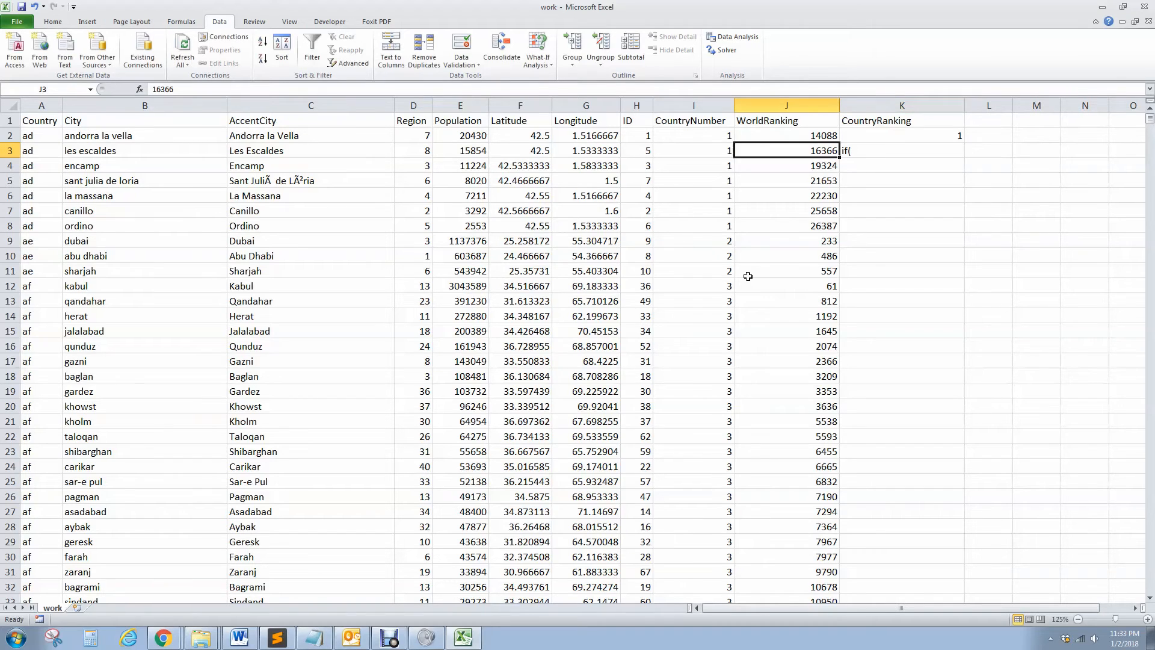
key("Right")
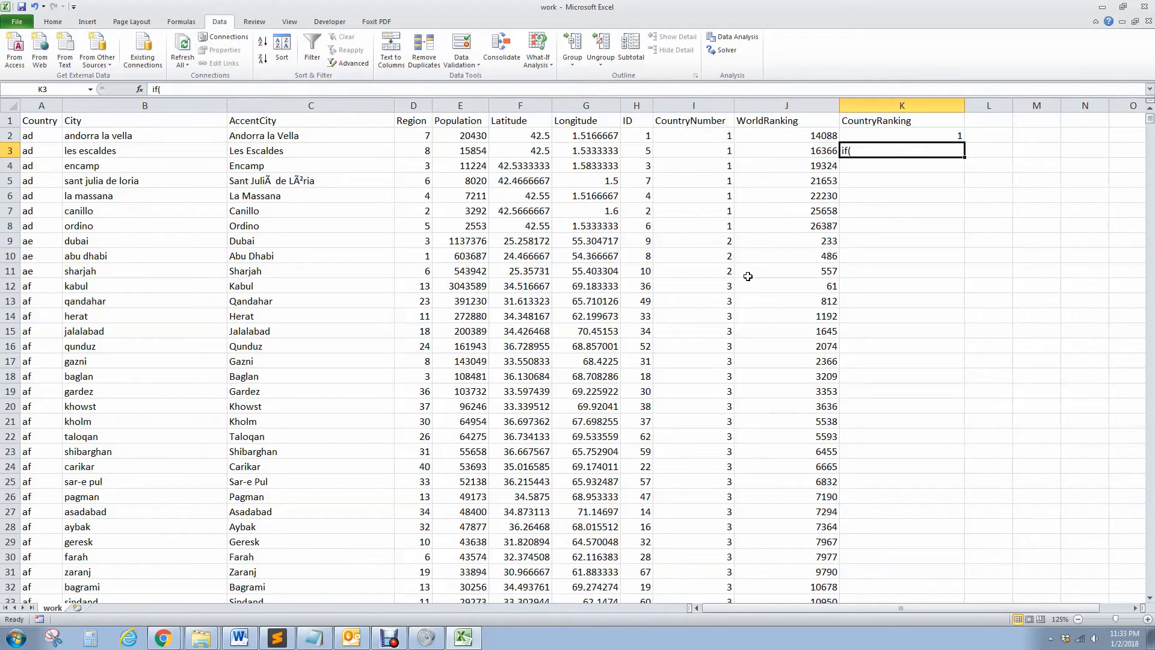
key("Left")
key("Down")
key("Up")
key("Right")
right_click(865, 151)
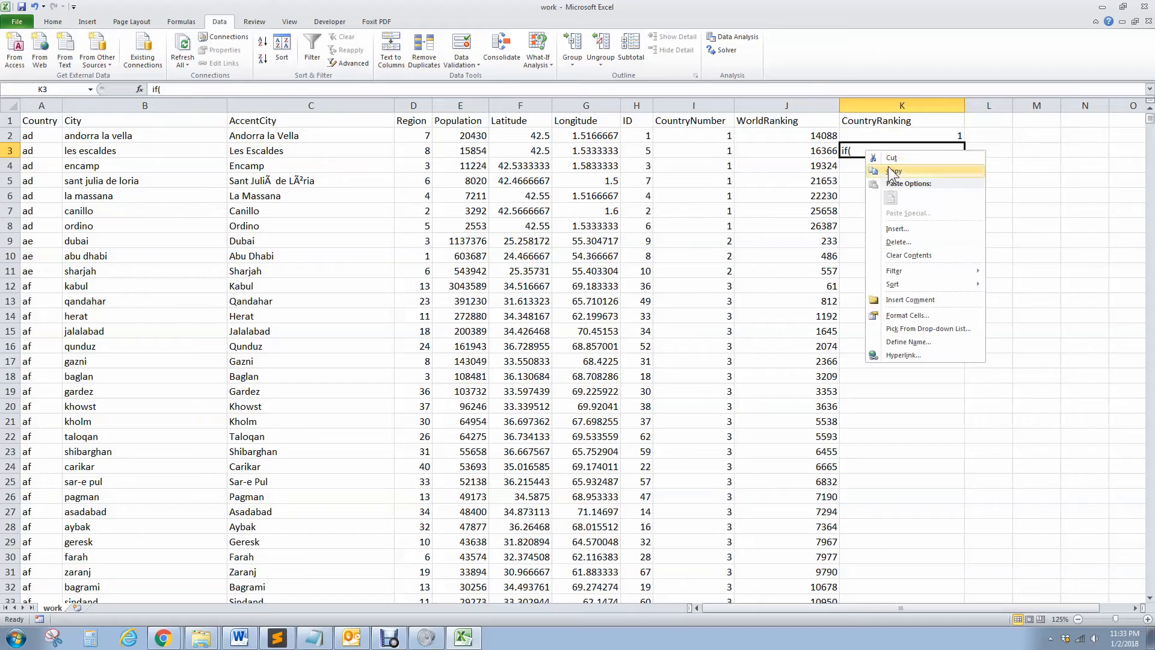
left_click(894, 170)
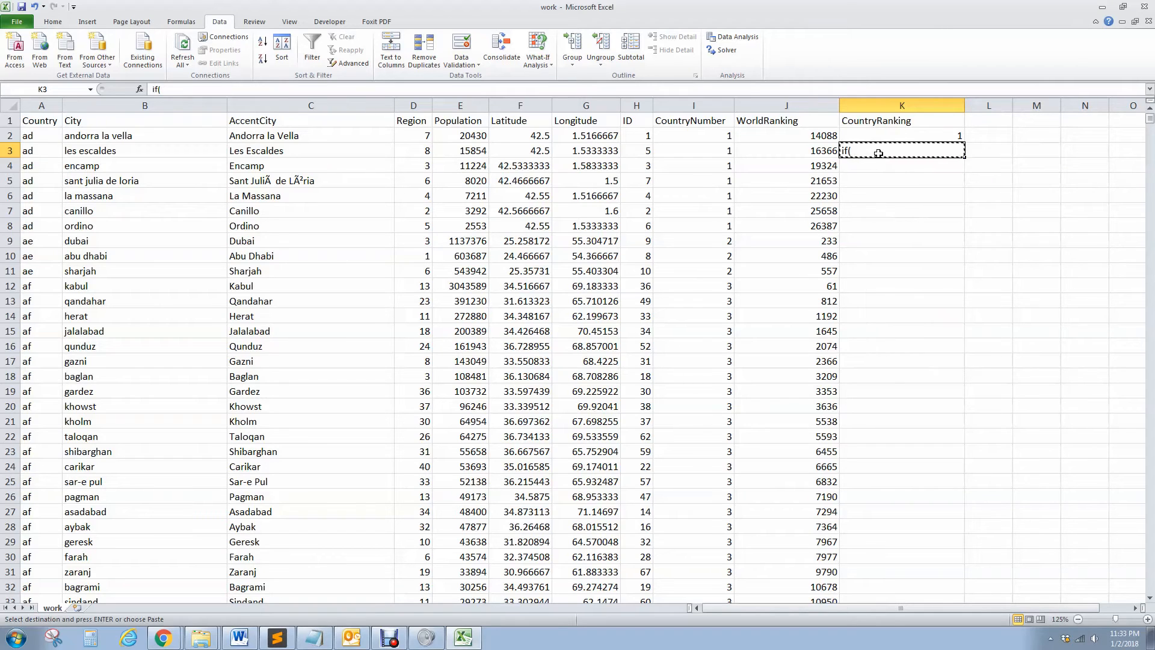
key("Delete")
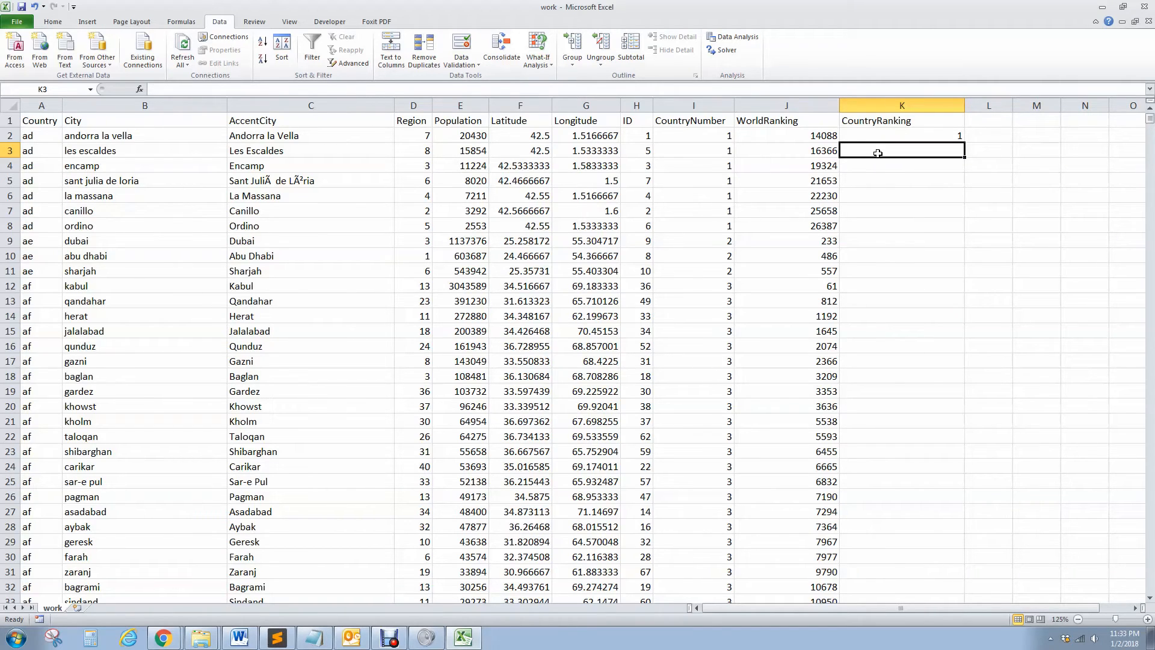
Step: Begin an IF formula in K3 with the condition I3=I2, comparing the city's CountryNumber with the row above
type("+")
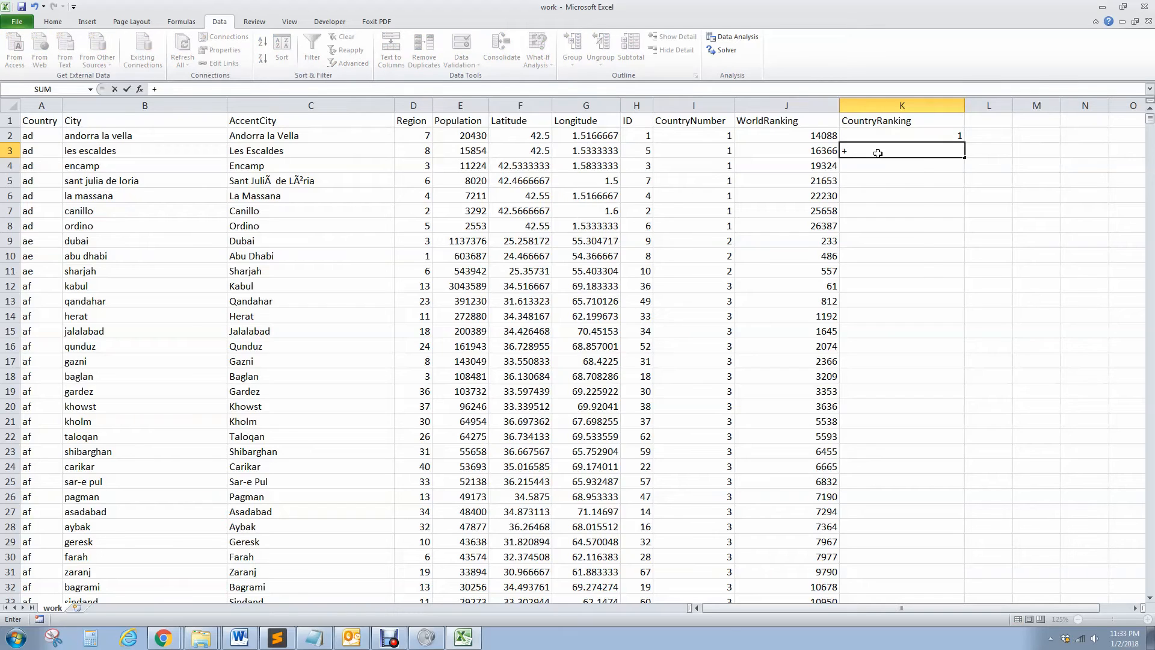
type("if(")
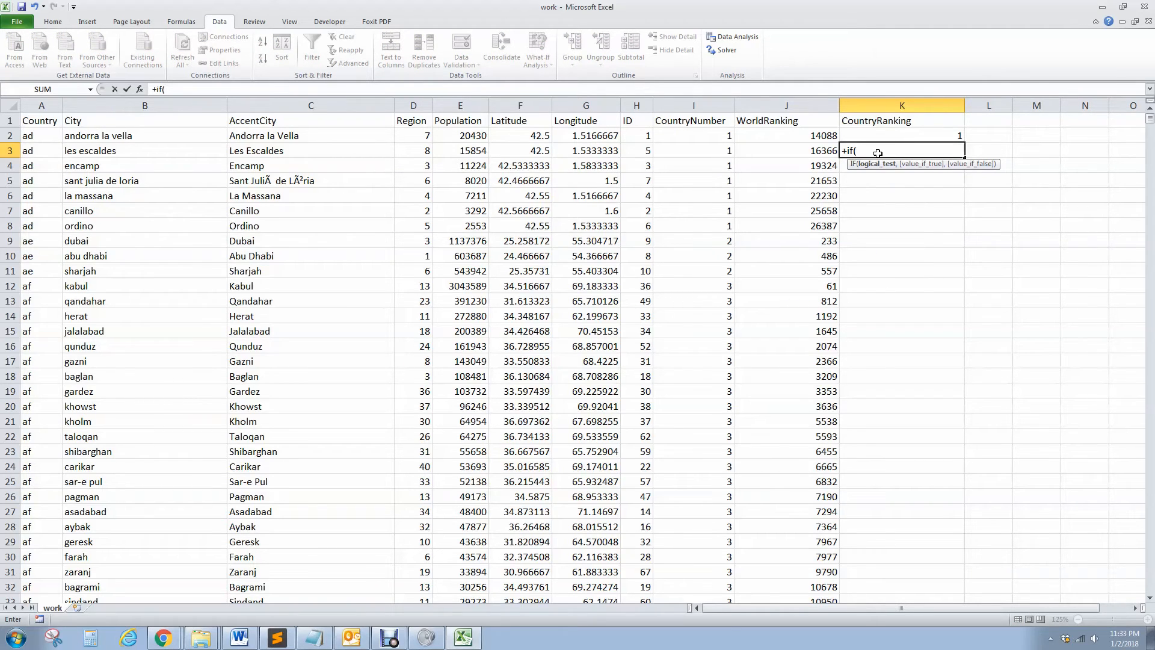
key("Left")
key("Left")
type("=")
key("Up")
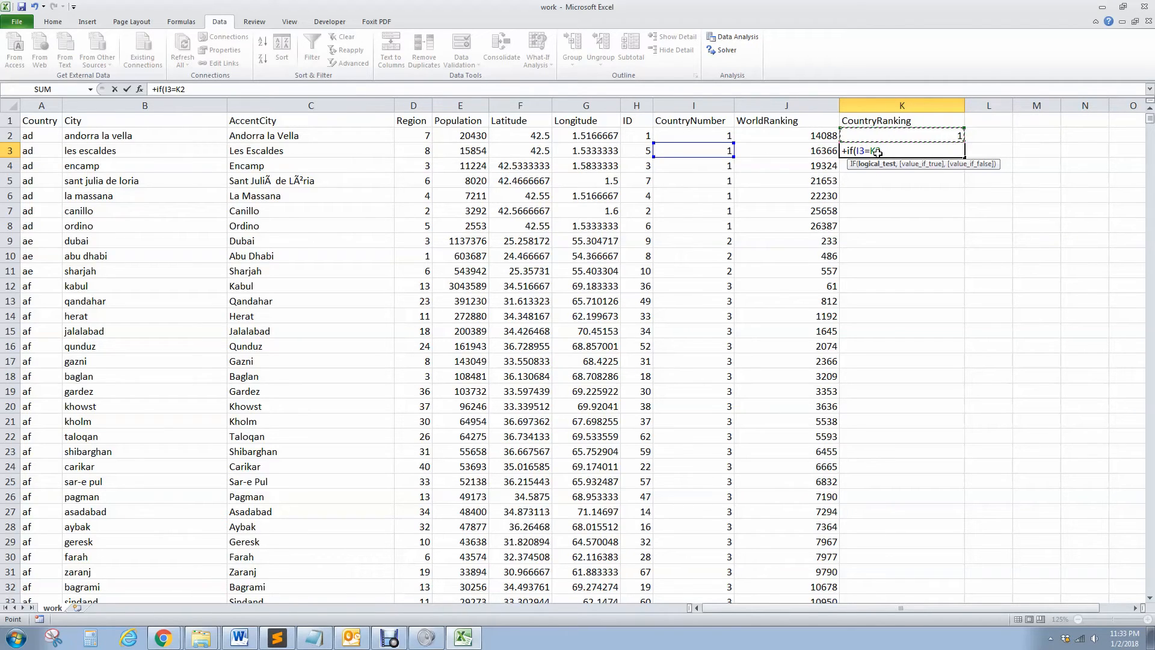
key("Left")
key("Left")
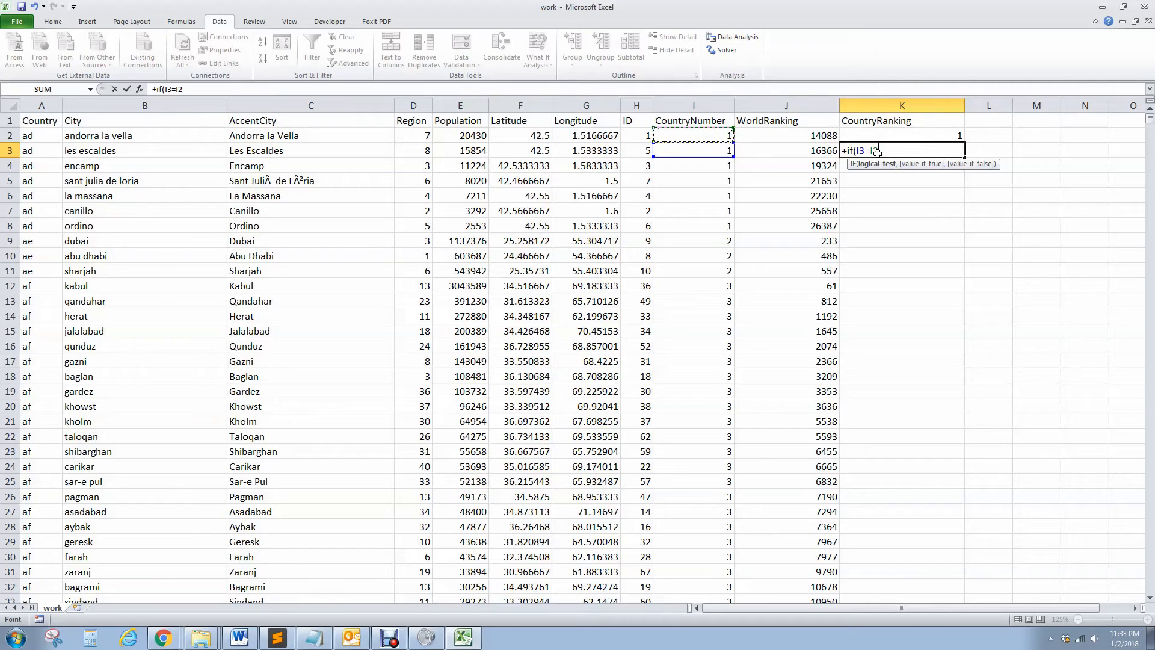
Step: Complete the IF formula in K3 so it returns K2+1 when the condition is true and 1 otherwise
type(",")
key("Up")
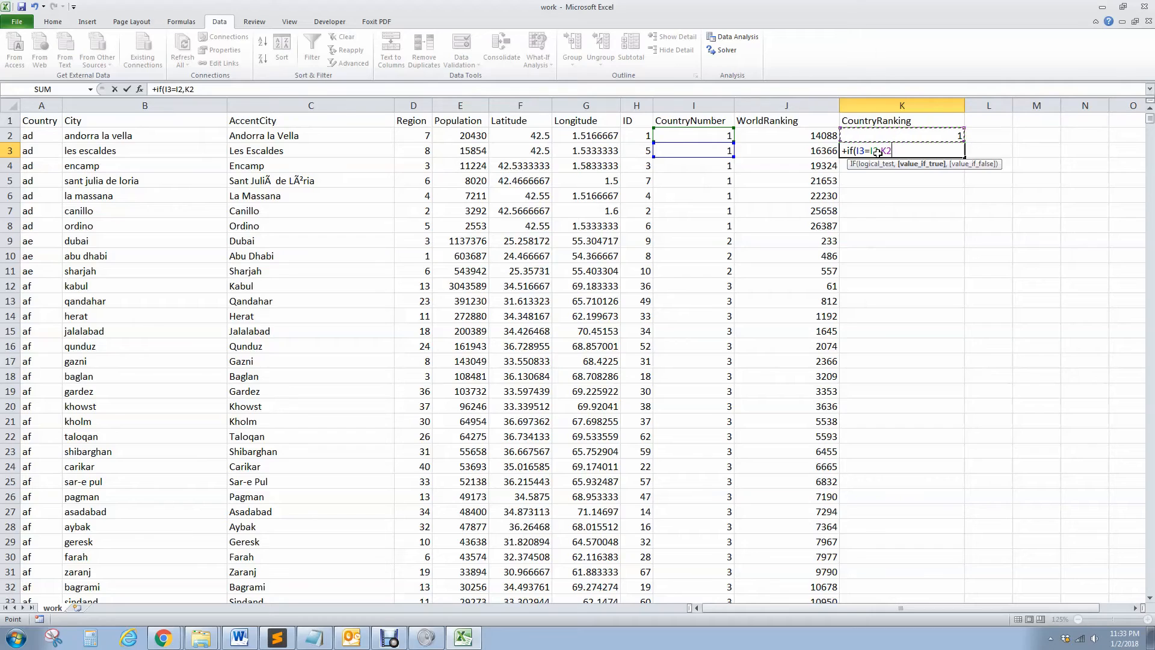
type("+1,")
type("1")
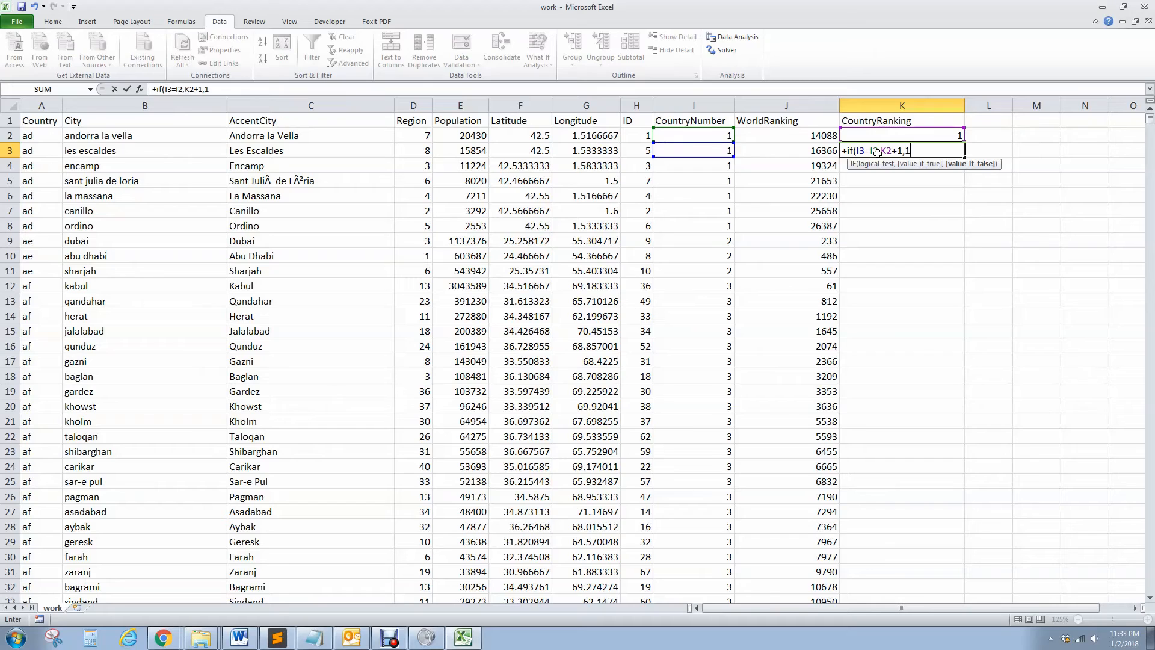
type(")")
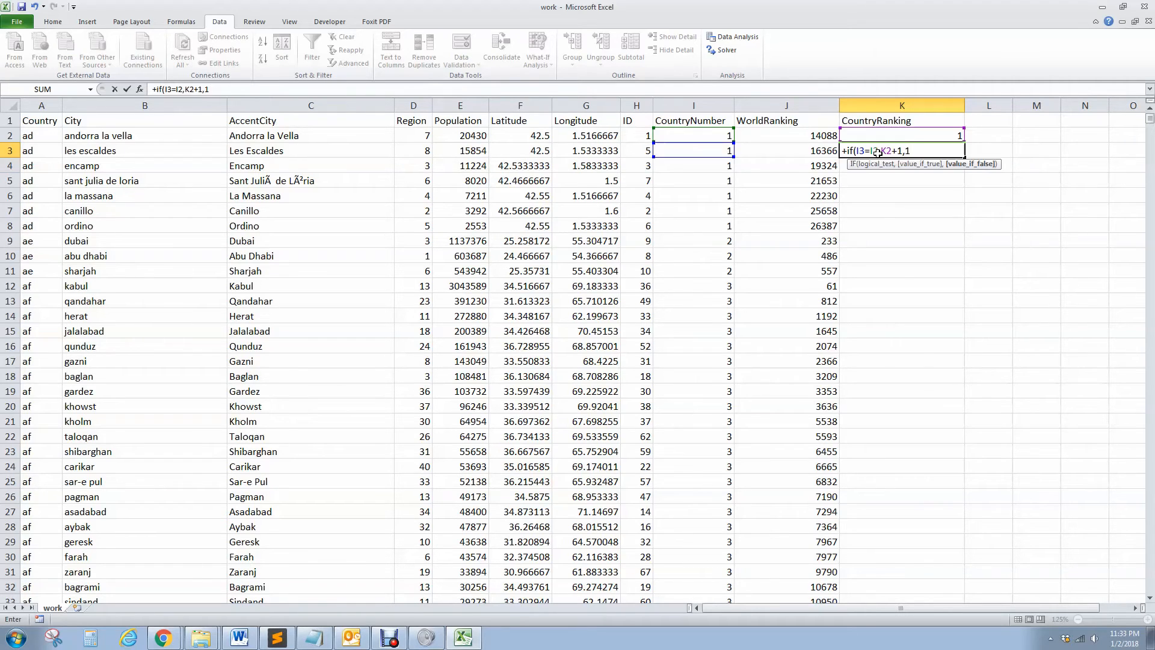
type(")")
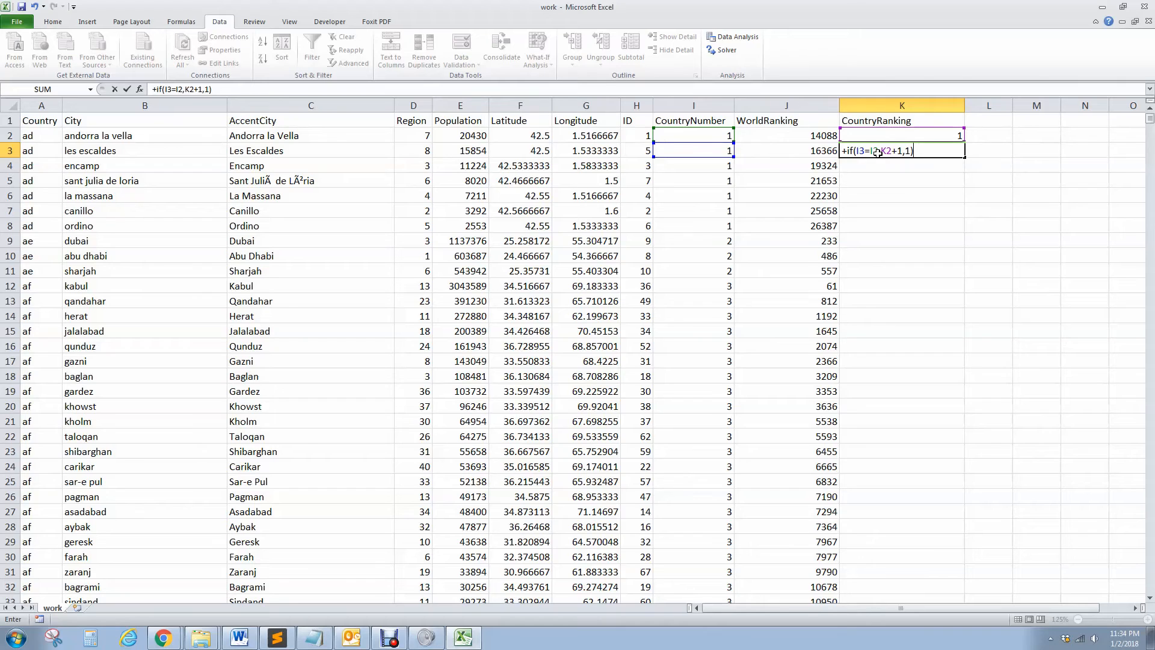
key("ctrl+Return")
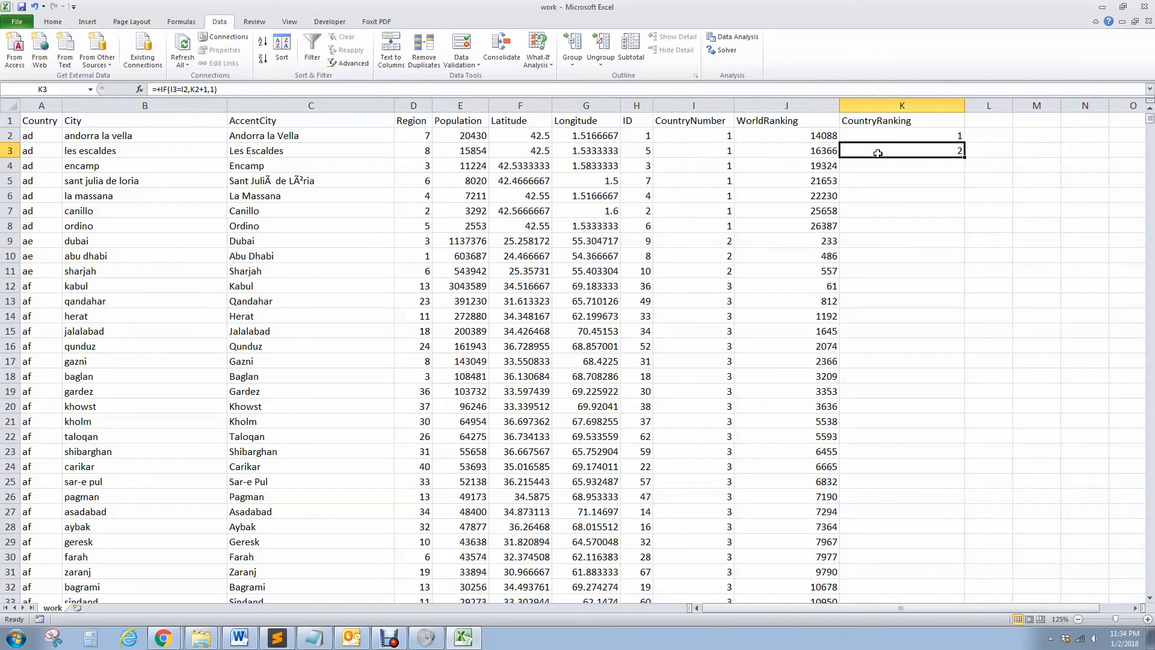
Step: Copy the CountryRanking formula from K3 into K4:K17
key("ctrl+c")
key("Down")
key("shift+Down")
key("shift+Down")
key("shift+Down")
key("shift+Down")
key("shift+Down")
key("shift+Down")
key("shift+Down")
key("shift+Down")
key("shift+Down")
key("shift+Down")
key("shift+Down")
key("shift+Down")
key("shift+Down")
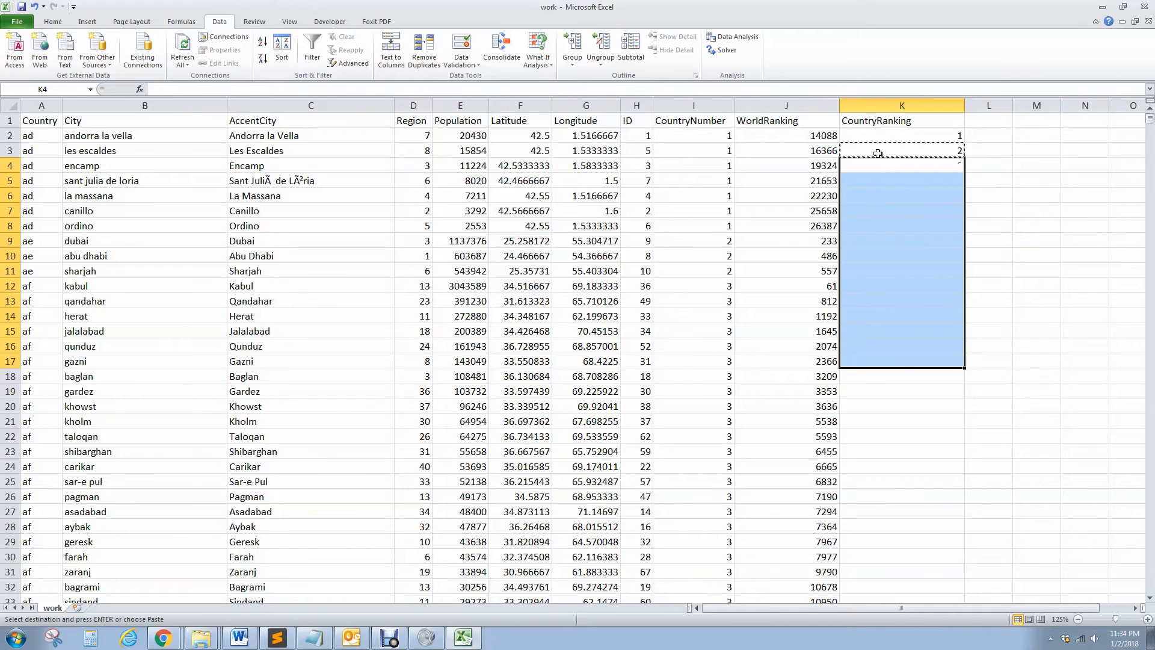
key("ctrl+v")
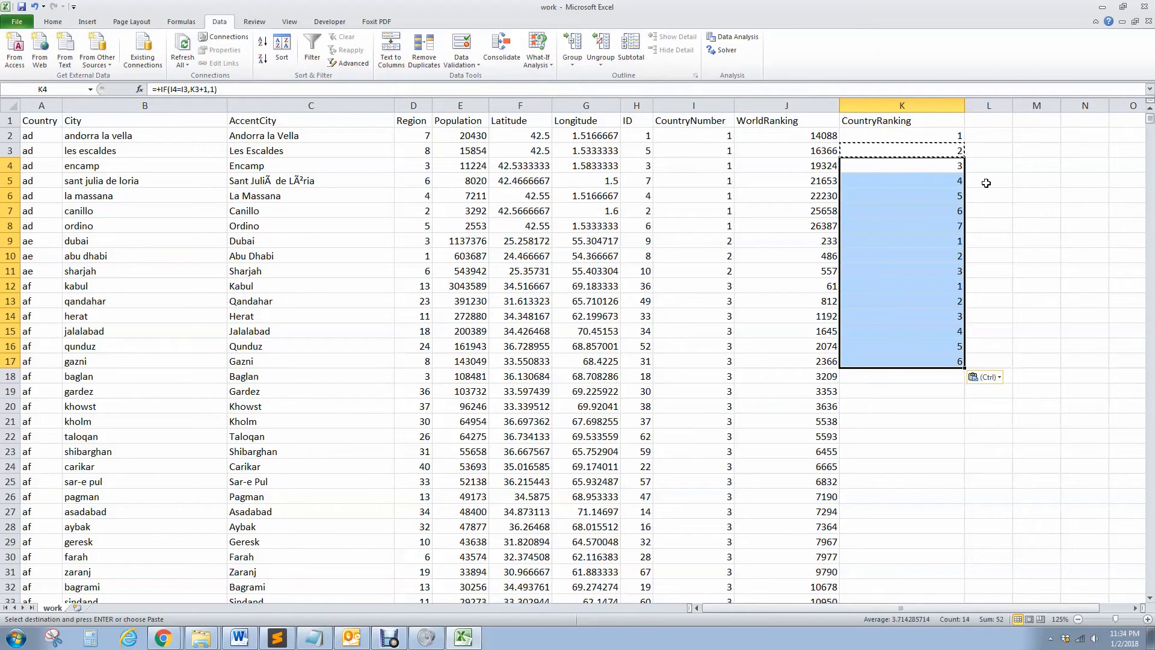
left_click(986, 183)
left_click(942, 138)
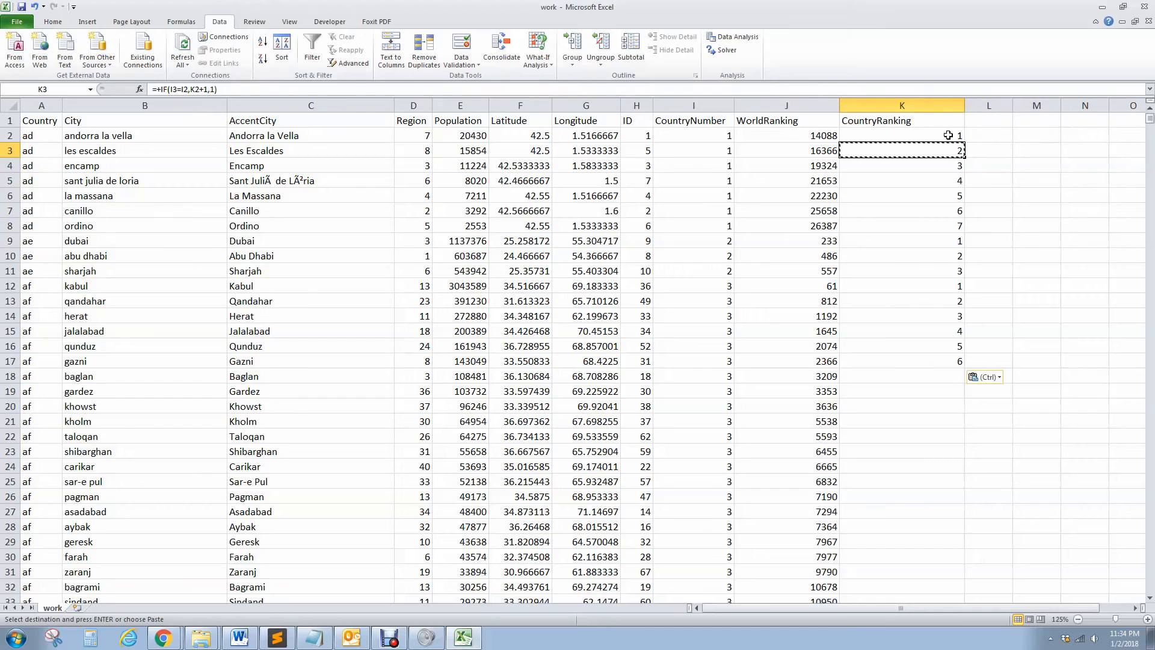
left_click(936, 228)
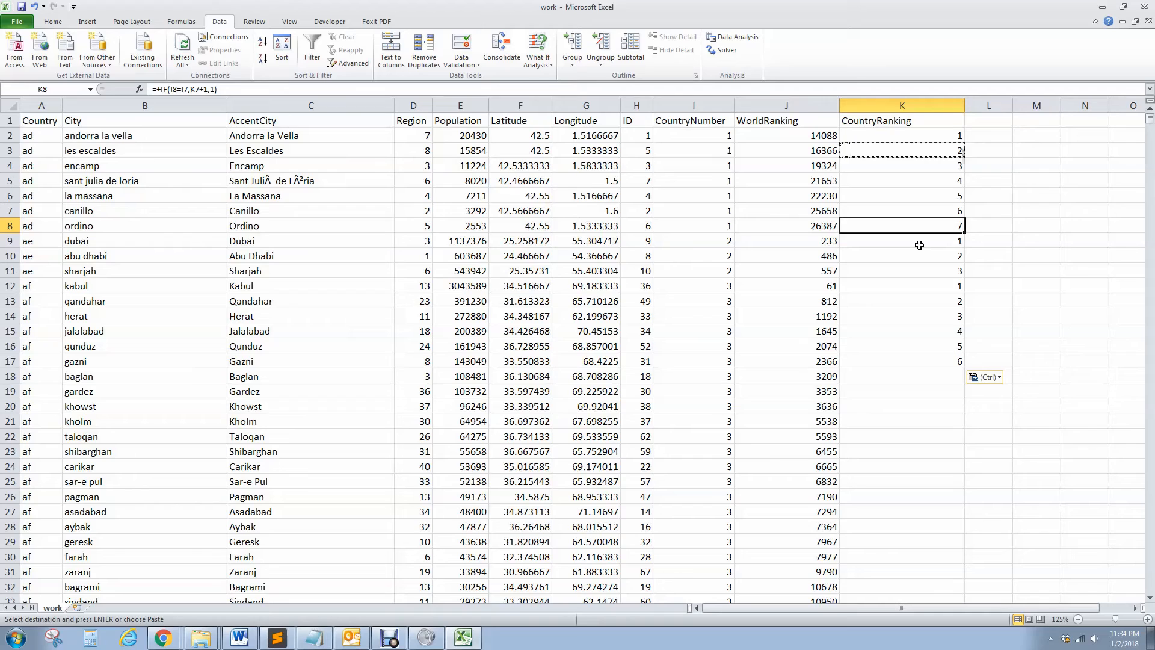
left_click(909, 376)
right_click(909, 377)
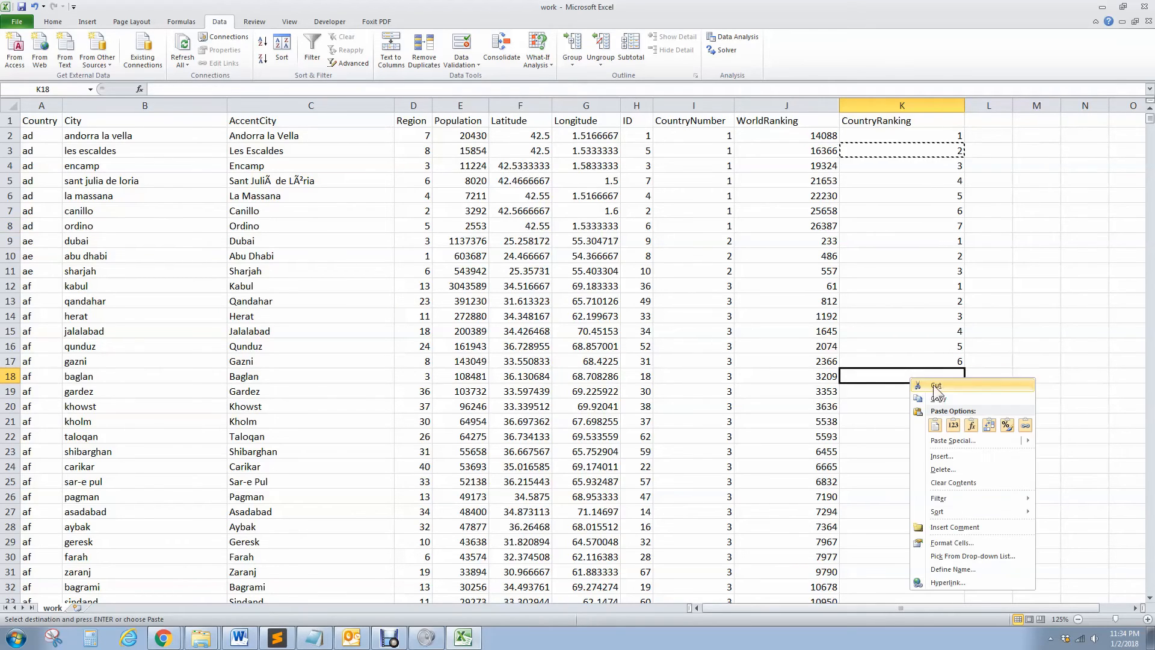
left_click(939, 397)
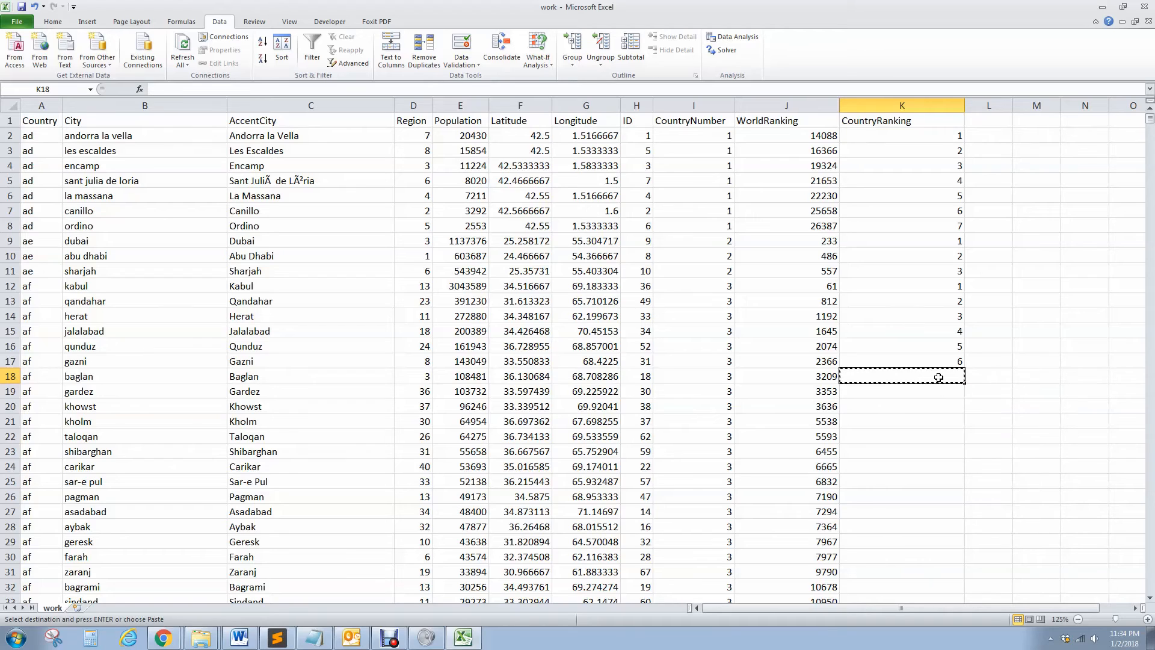
left_click(932, 364)
right_click(931, 365)
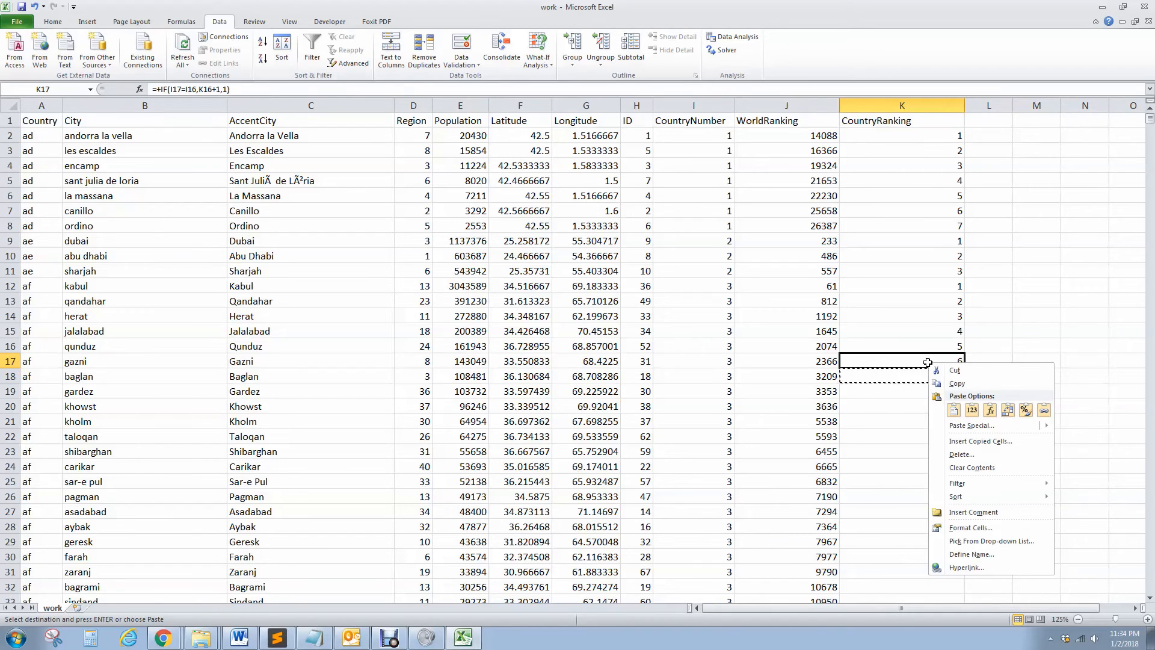
key("Escape")
Step: Copy the CountryRanking formula from K10 into K18 through the last data row, K47981
left_click(908, 255)
right_click(907, 256)
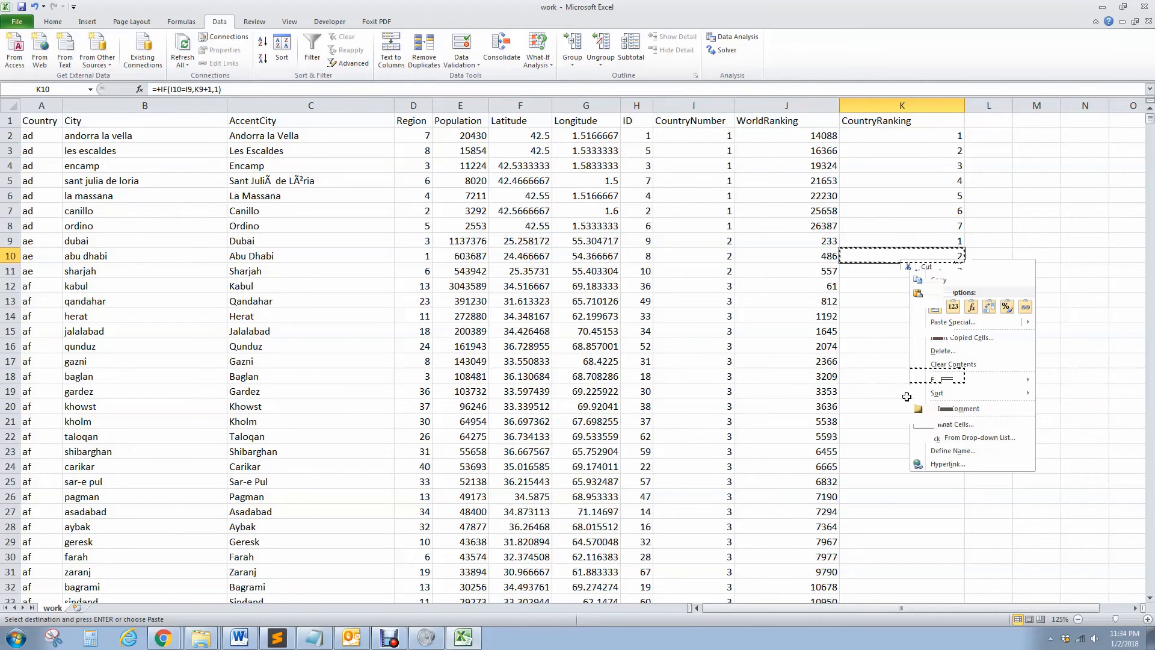
left_click(937, 280)
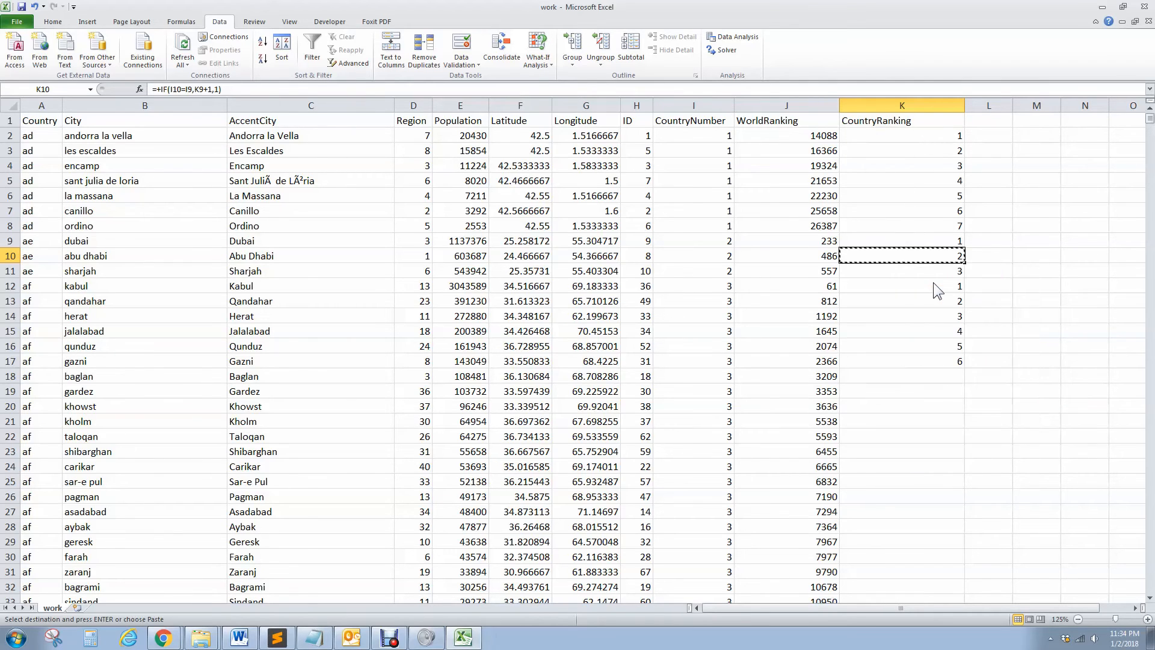
left_click(908, 377)
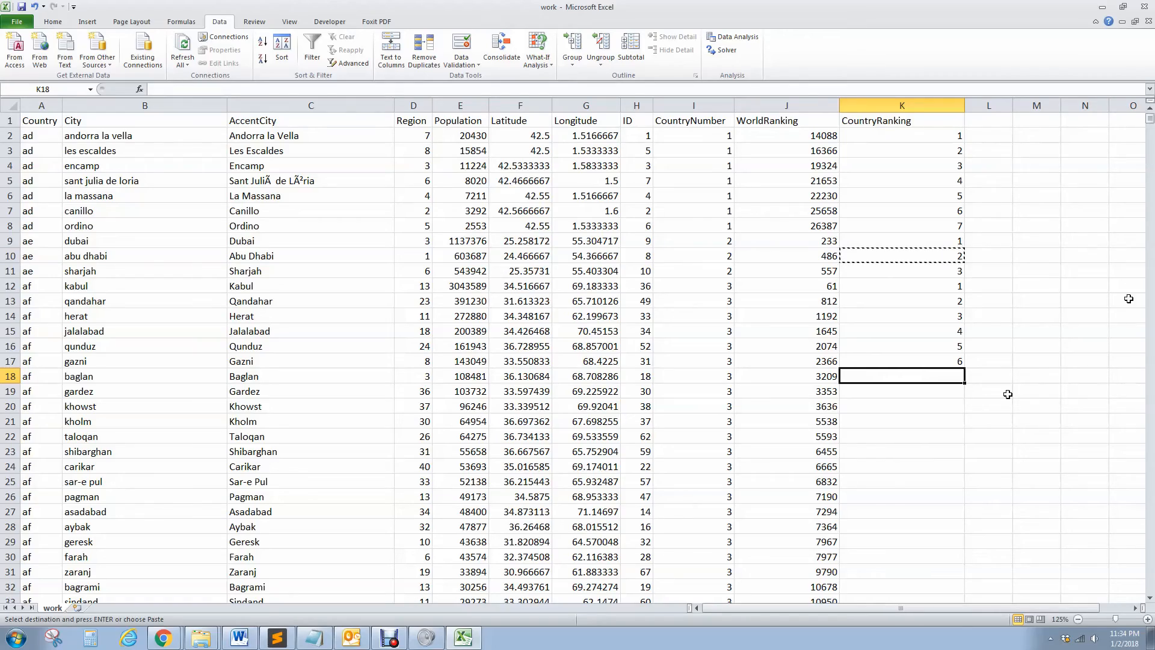
left_click_drag(1150, 119, 1150, 587)
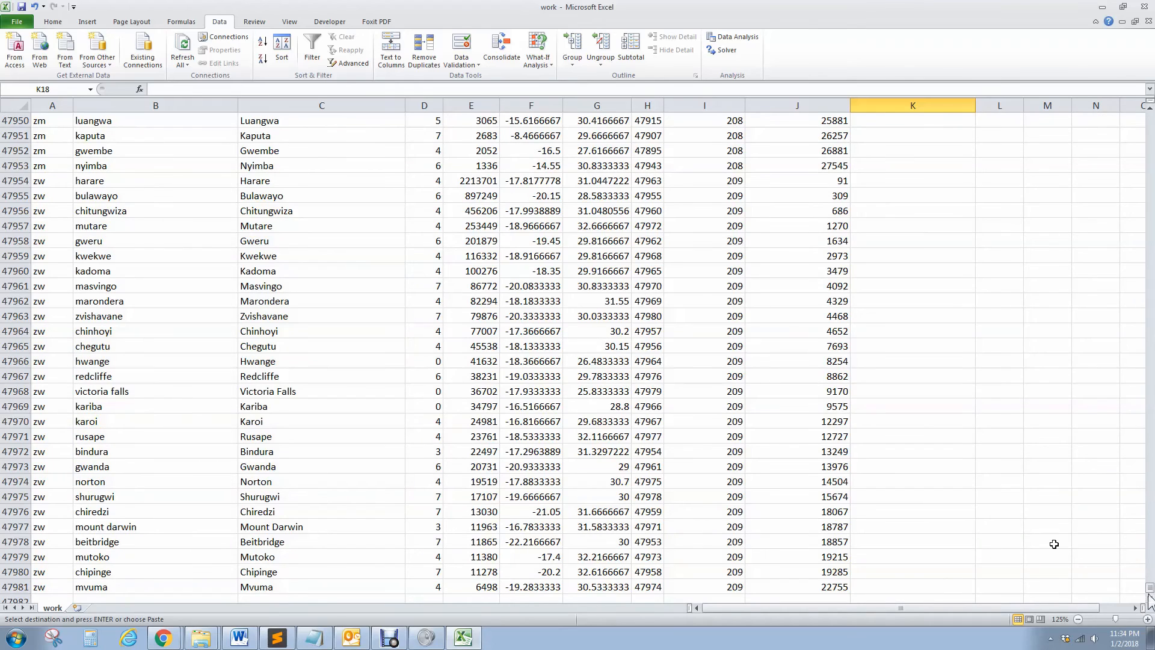
key("ctrl+space")
right_click(888, 587)
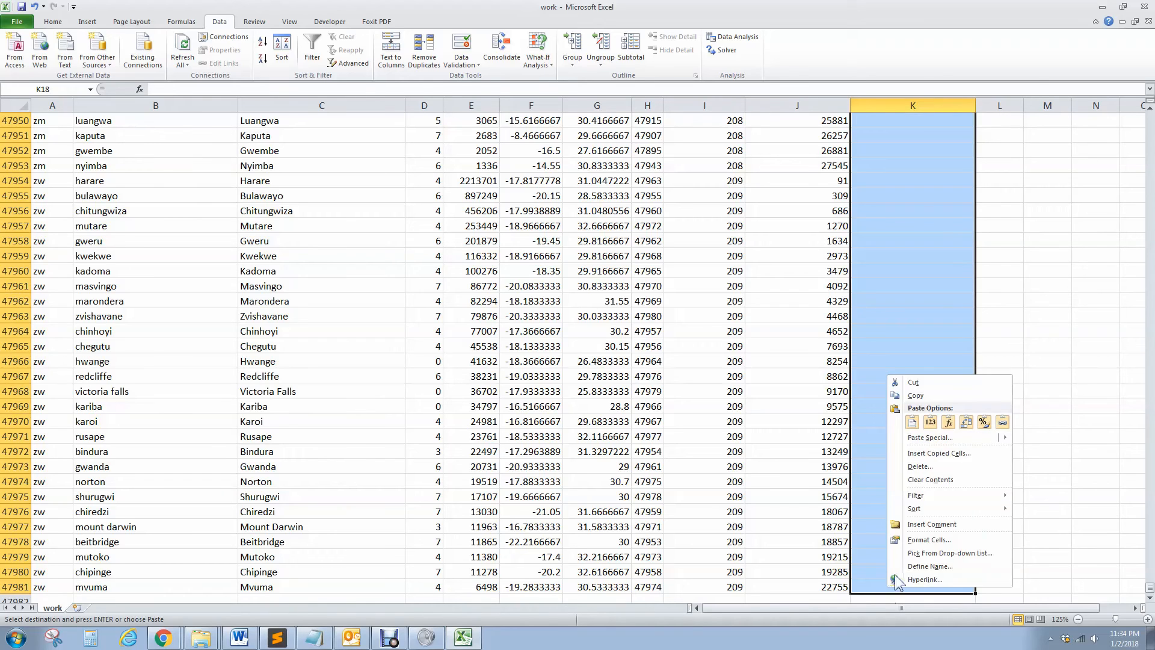
left_click(915, 421)
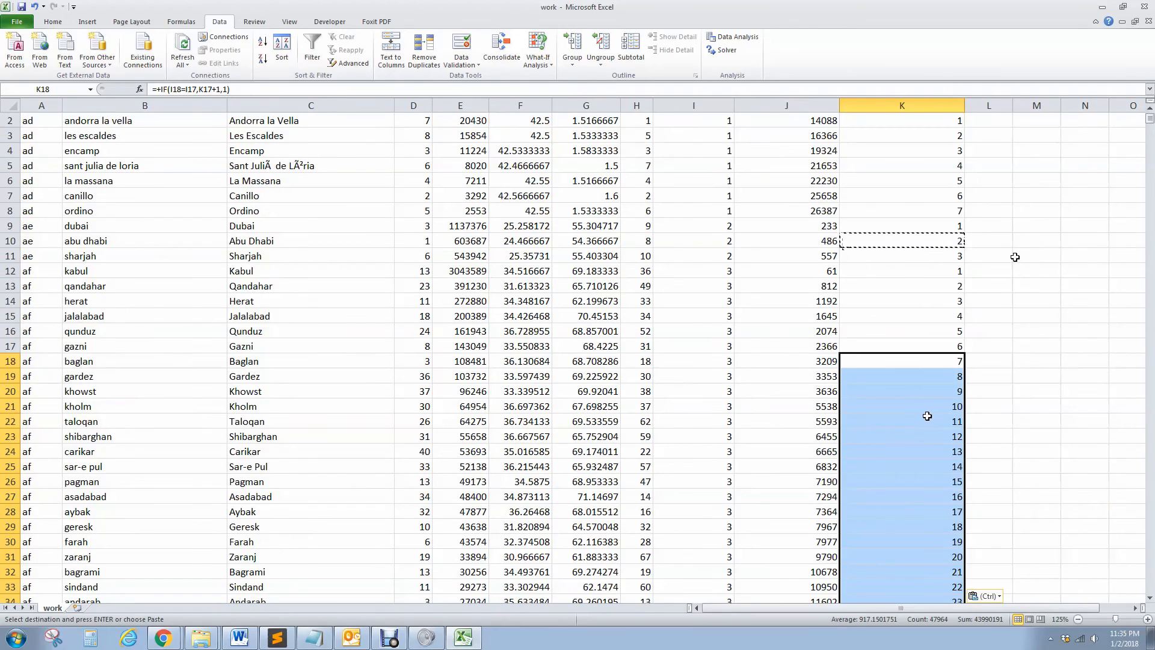
Step: Examine how the CountryRanking values run within each country and restart where the country changes
left_click(933, 172)
scroll(950, 360, "down", 15)
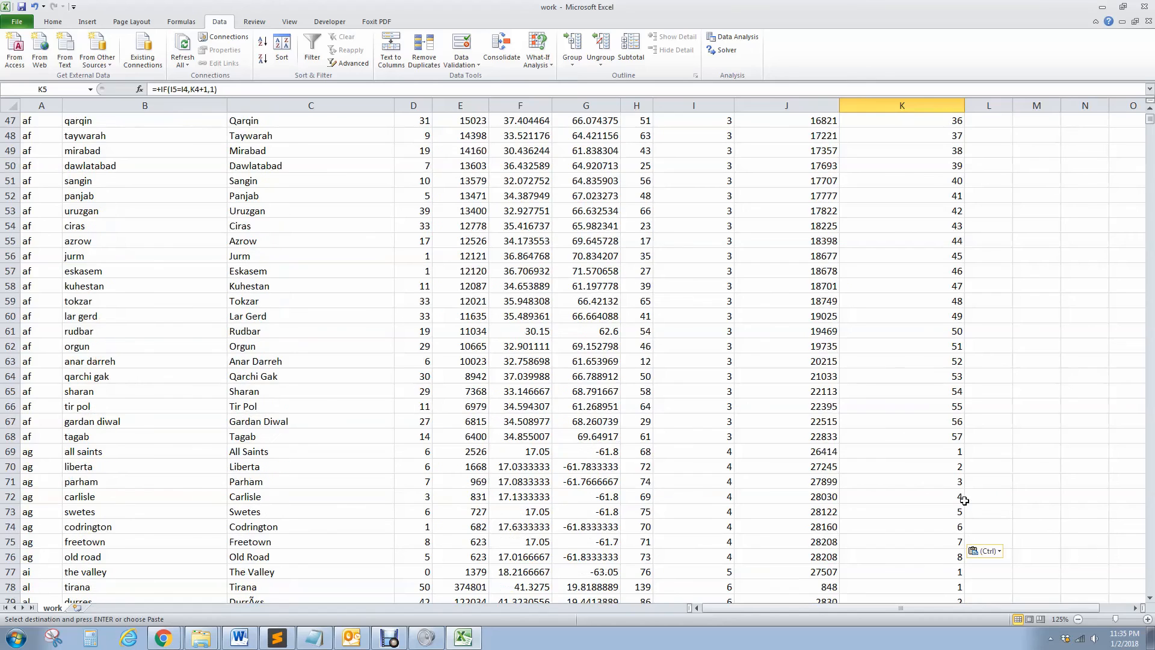
left_click(942, 443)
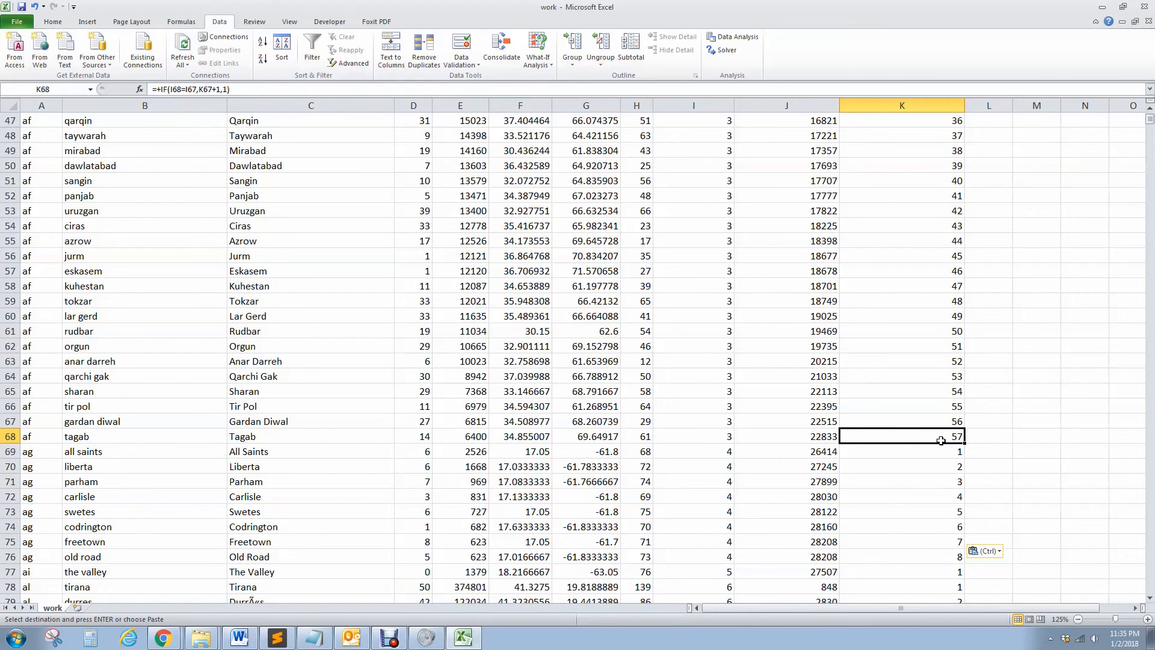
scroll(884, 187, "up", 8)
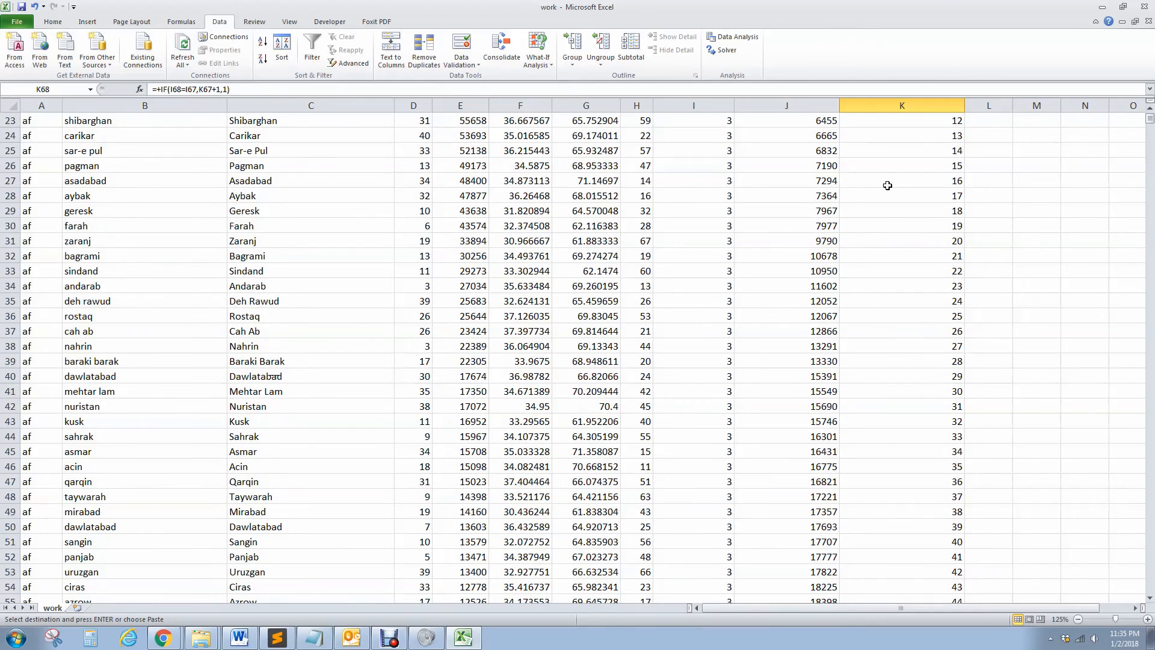
scroll(887, 186, "up", 4)
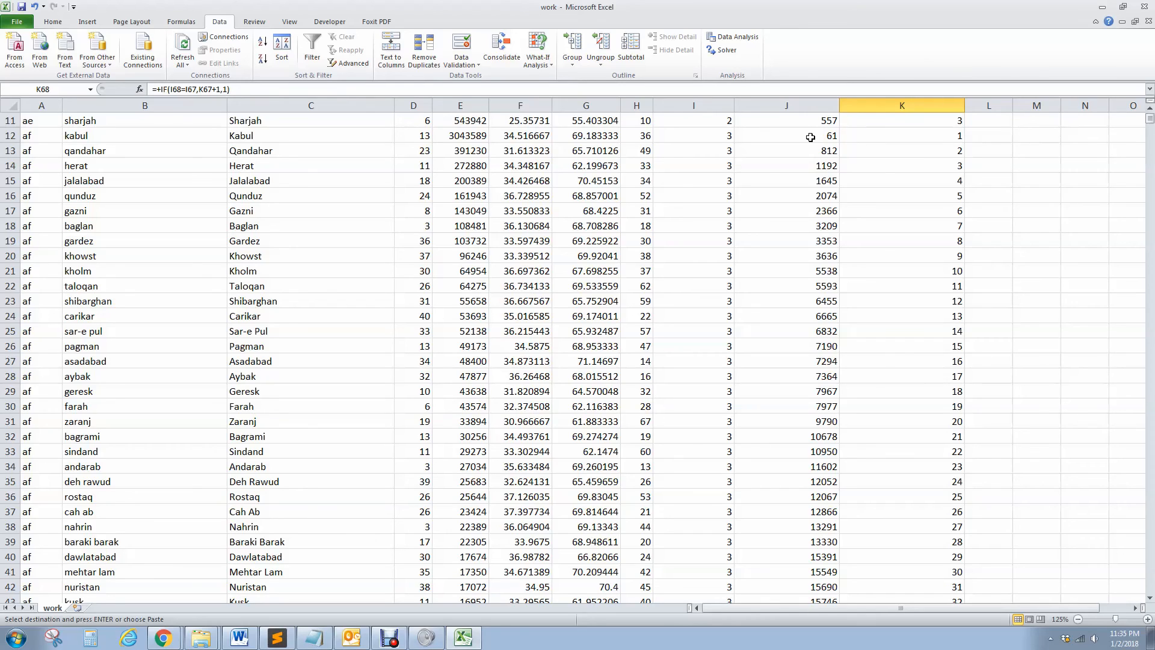
scroll(871, 144, "down", 8)
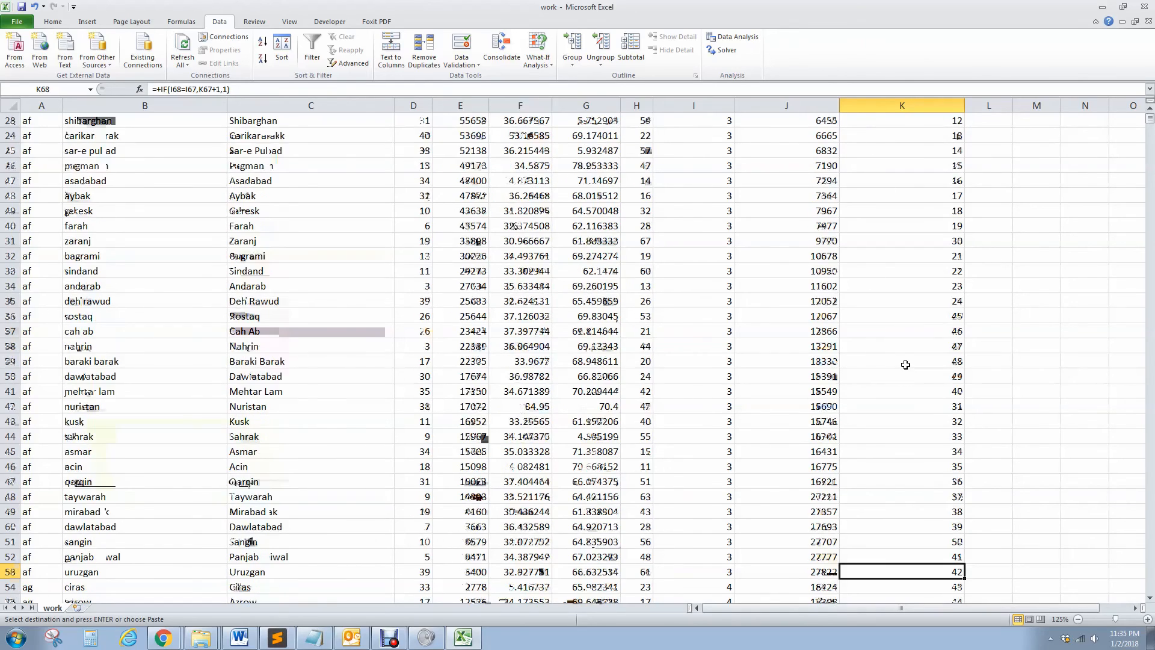
scroll(905, 365, "up", 9)
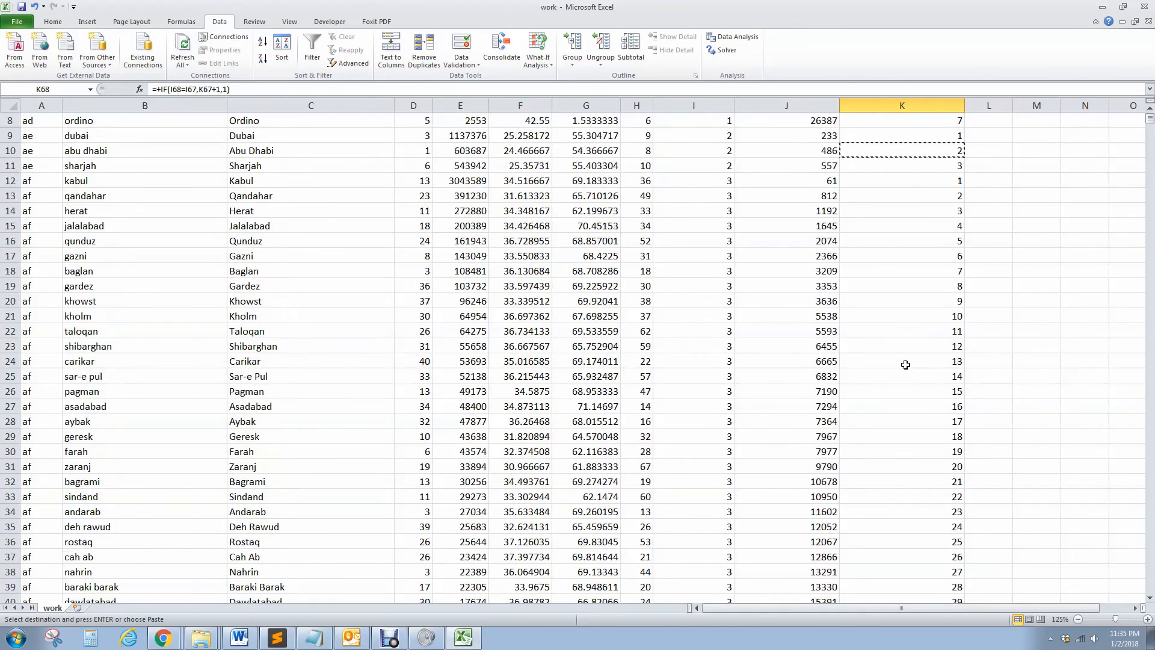
Step: Copy the whole CountryRanking column and paste it over itself as values only
right_click(916, 104)
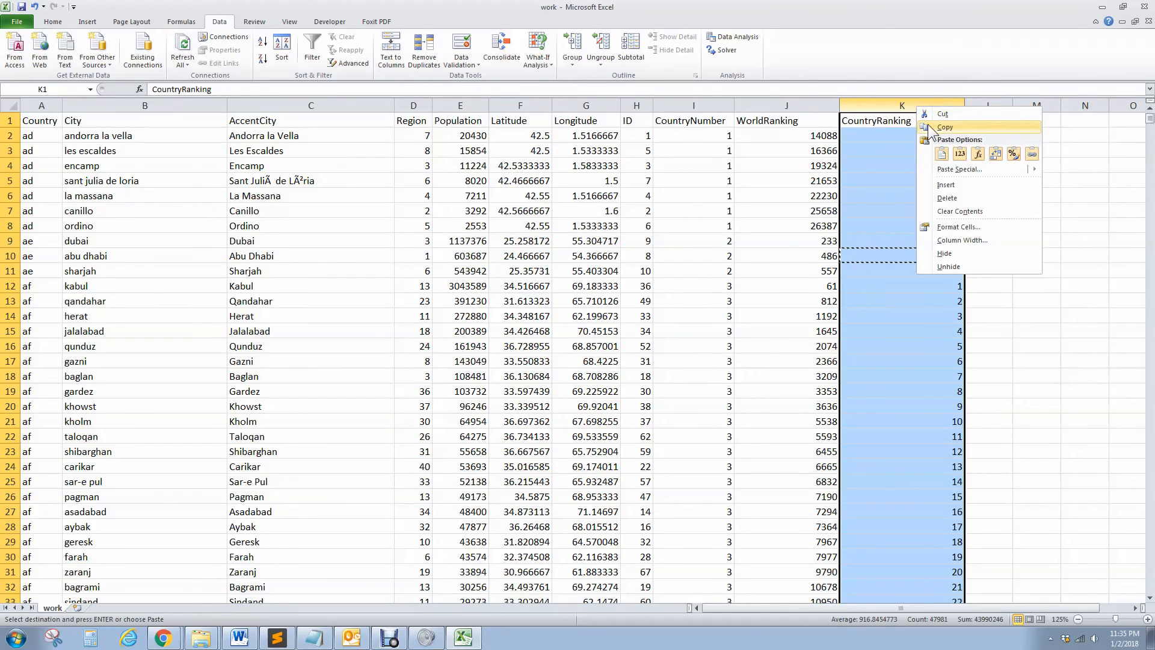
left_click(931, 133)
right_click(883, 122)
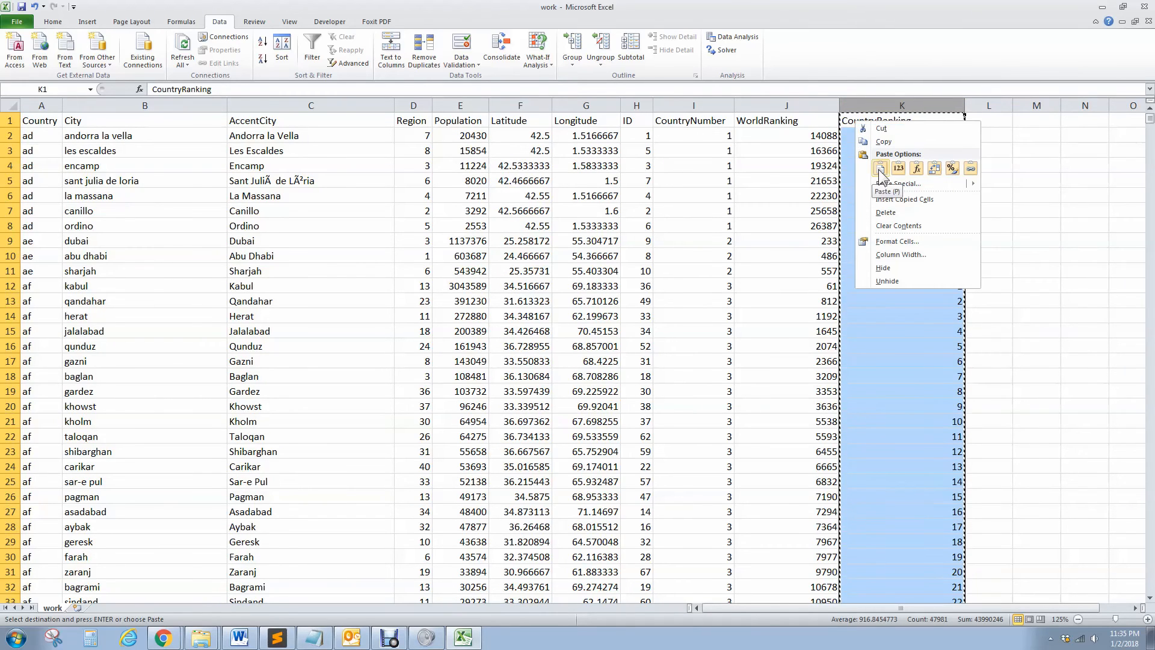
right_click(916, 106)
left_click(943, 126)
right_click(855, 119)
left_click(880, 181)
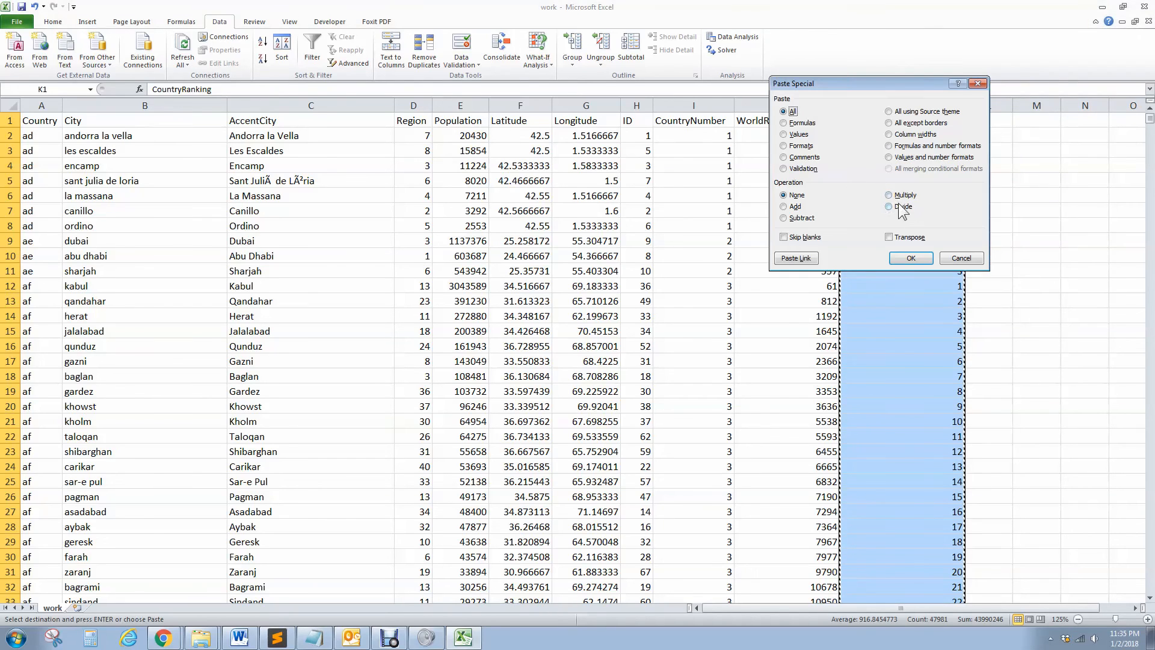
left_click(910, 257)
right_click(890, 123)
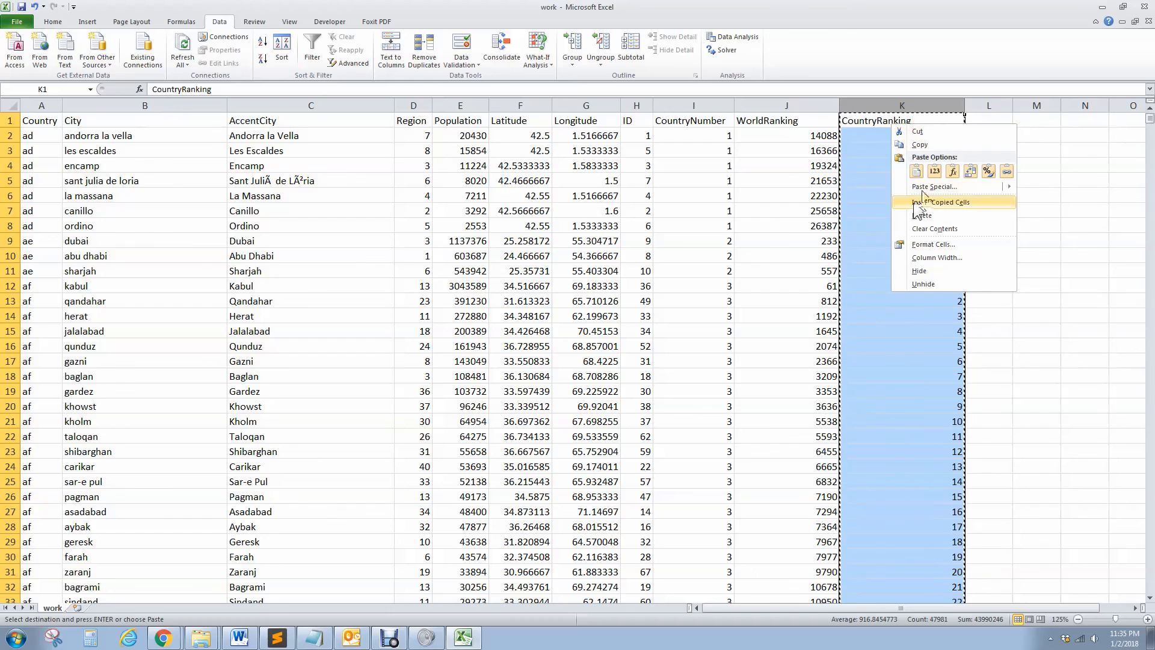
left_click(933, 187)
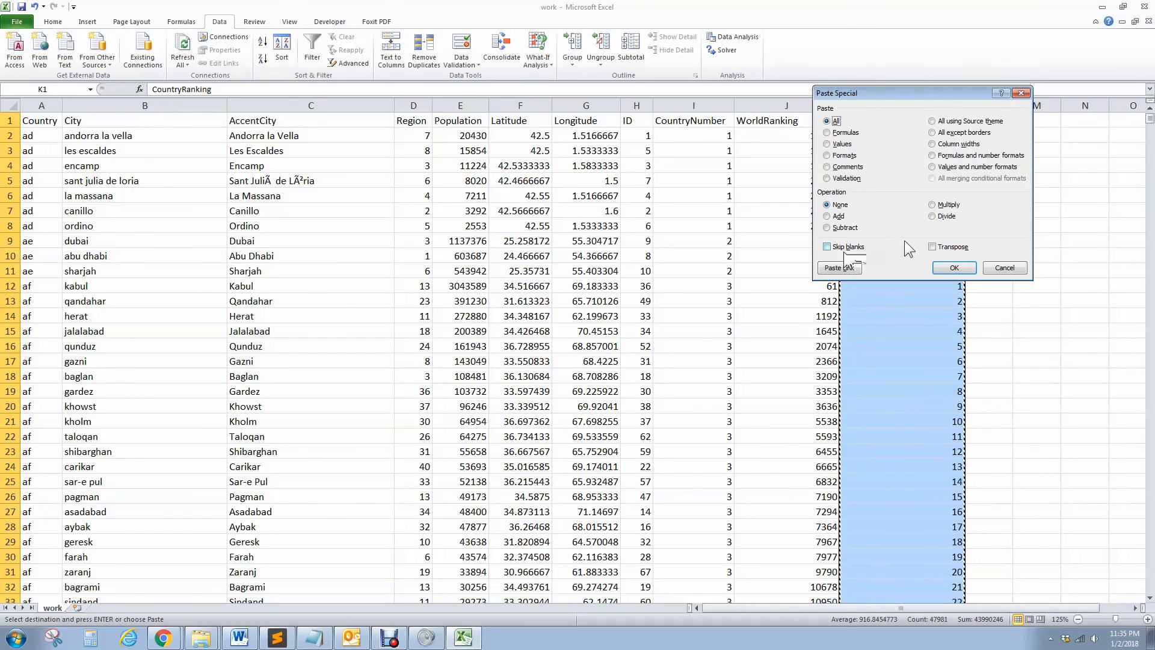
left_click(841, 144)
left_click(954, 267)
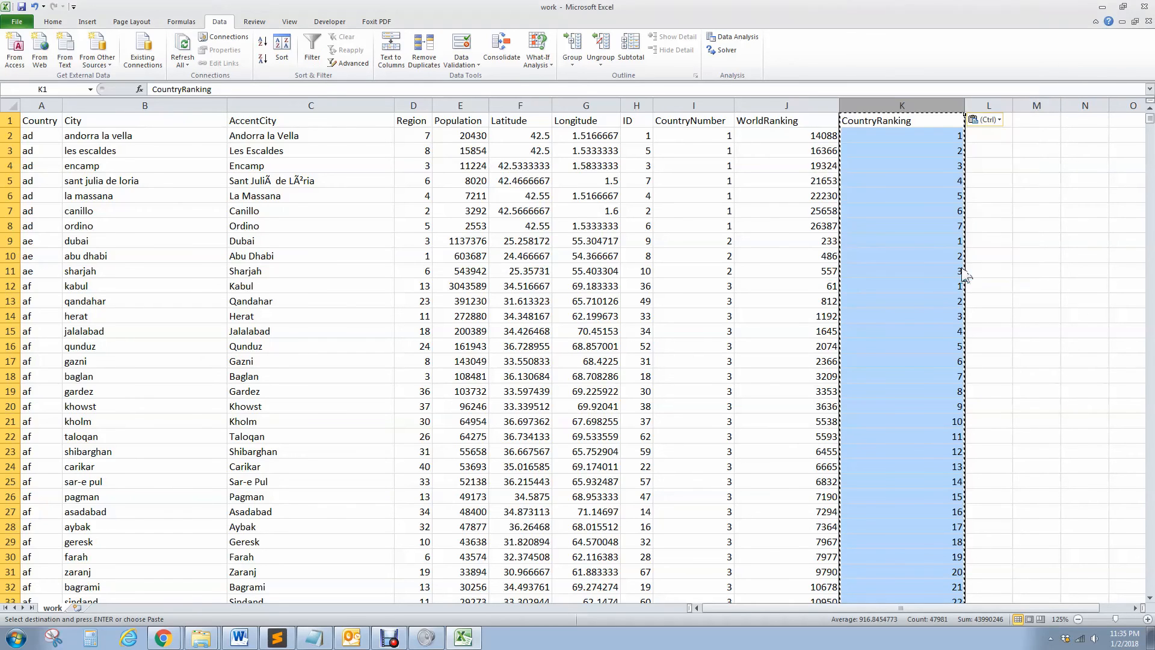
left_click(761, 161)
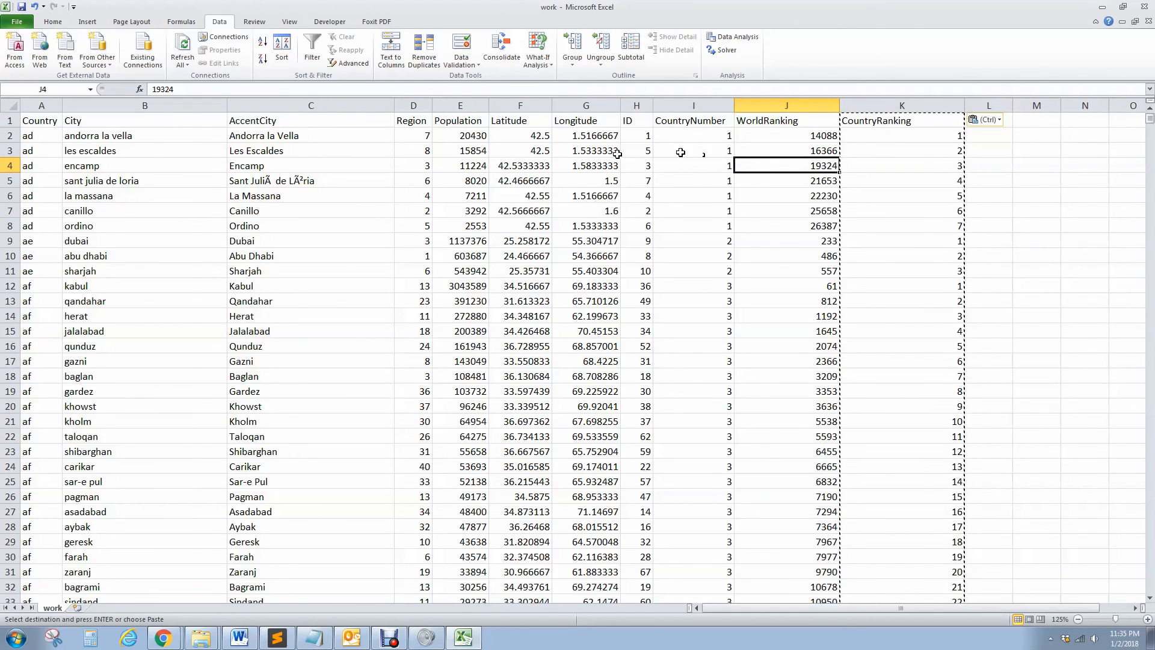
Step: Delete the AccentCity column from the worksheet
left_click(309, 106)
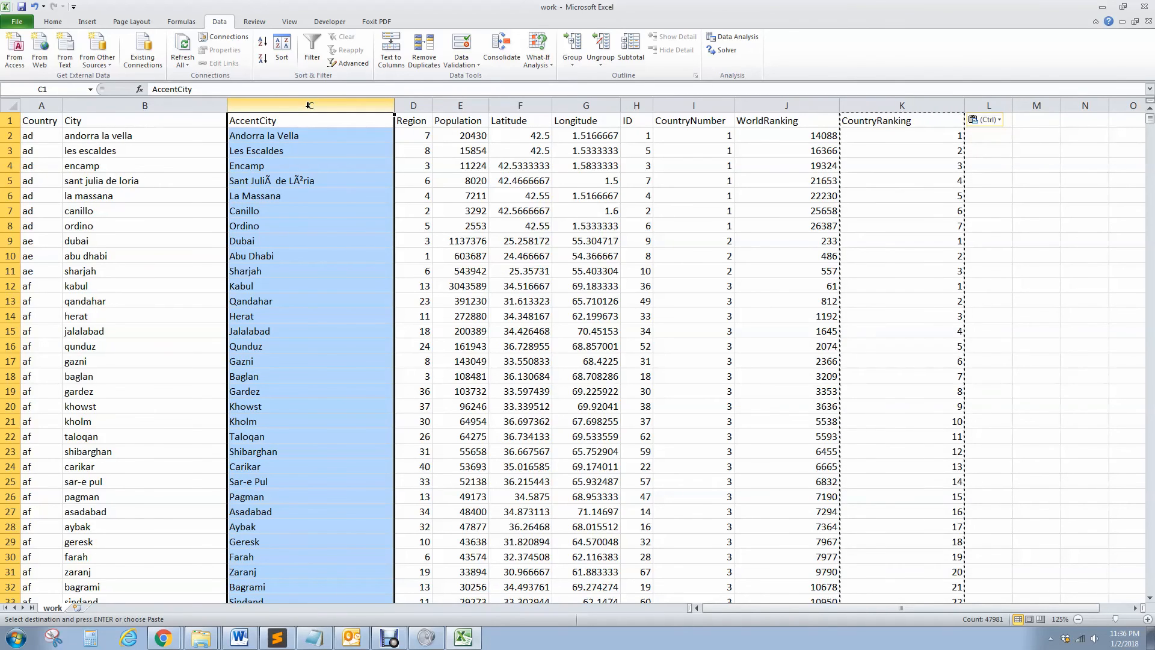
right_click(309, 105)
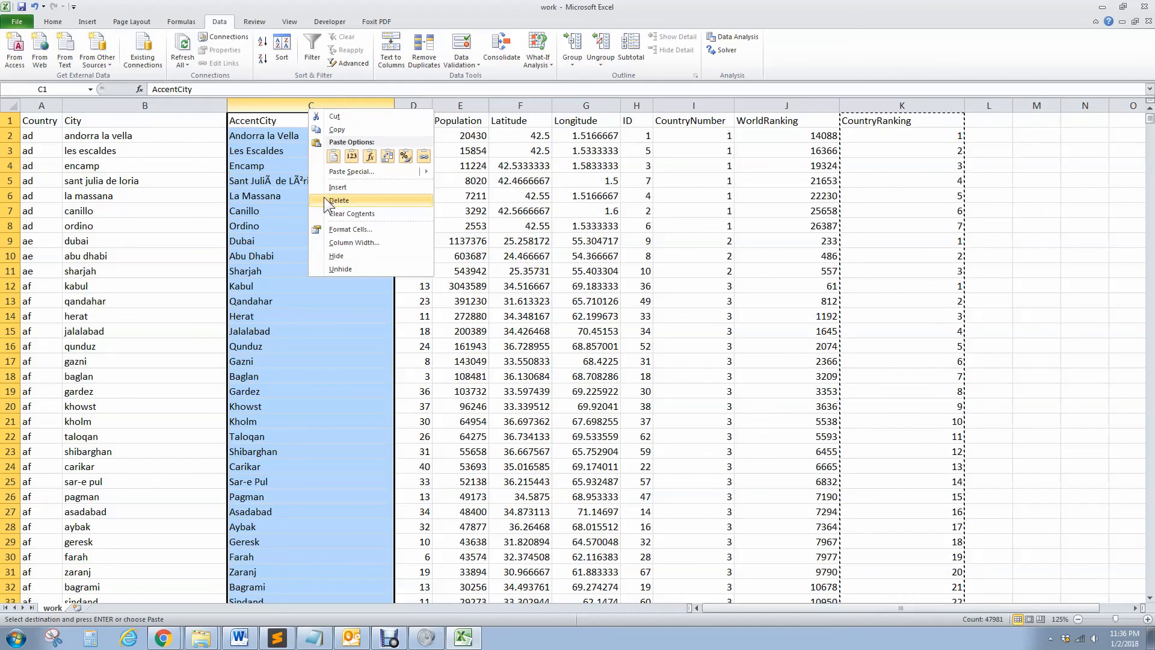
left_click(338, 200)
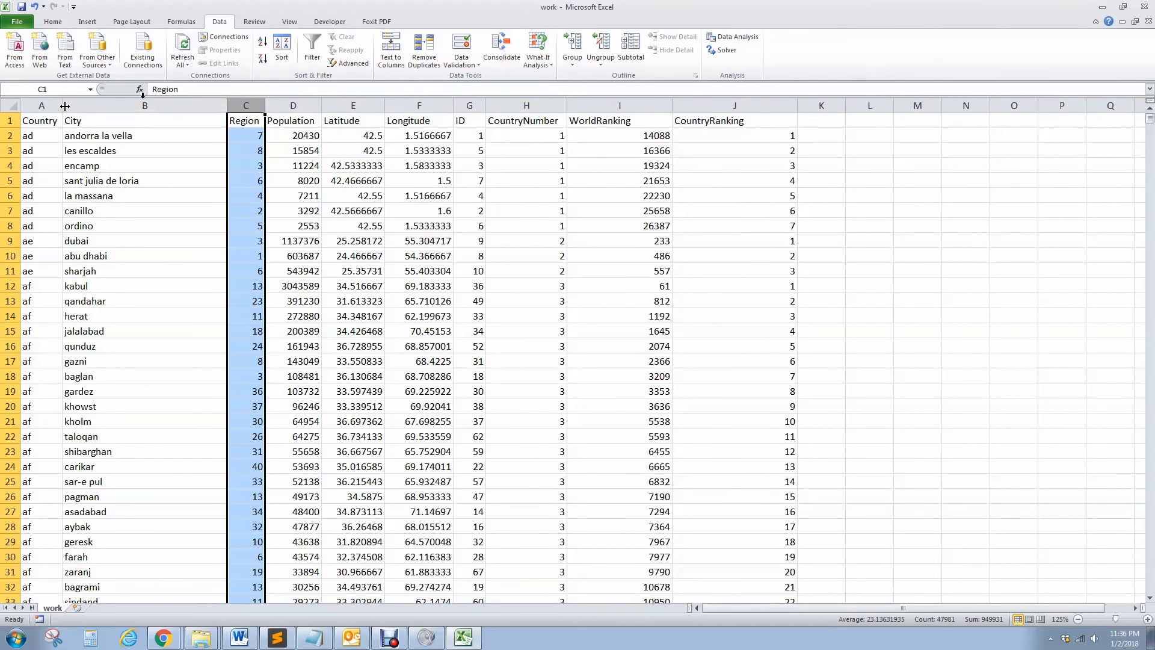
Step: Auto-fit the width of every column in the worksheet to its contents
left_click(12, 106)
double_click(62, 106)
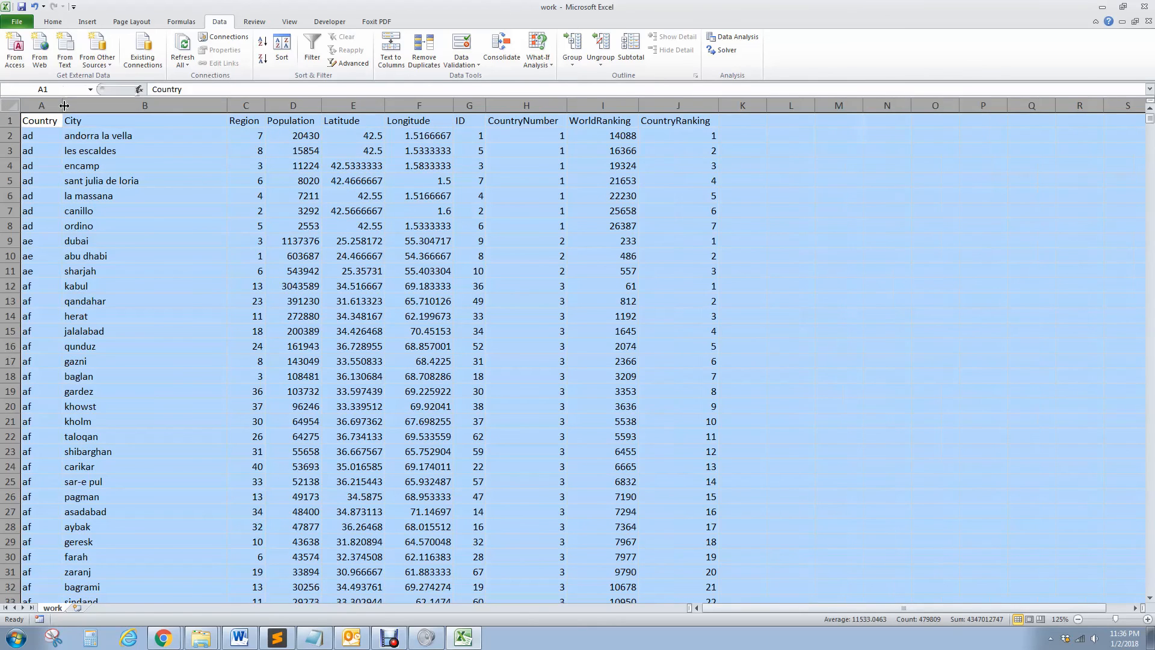
left_click(614, 210)
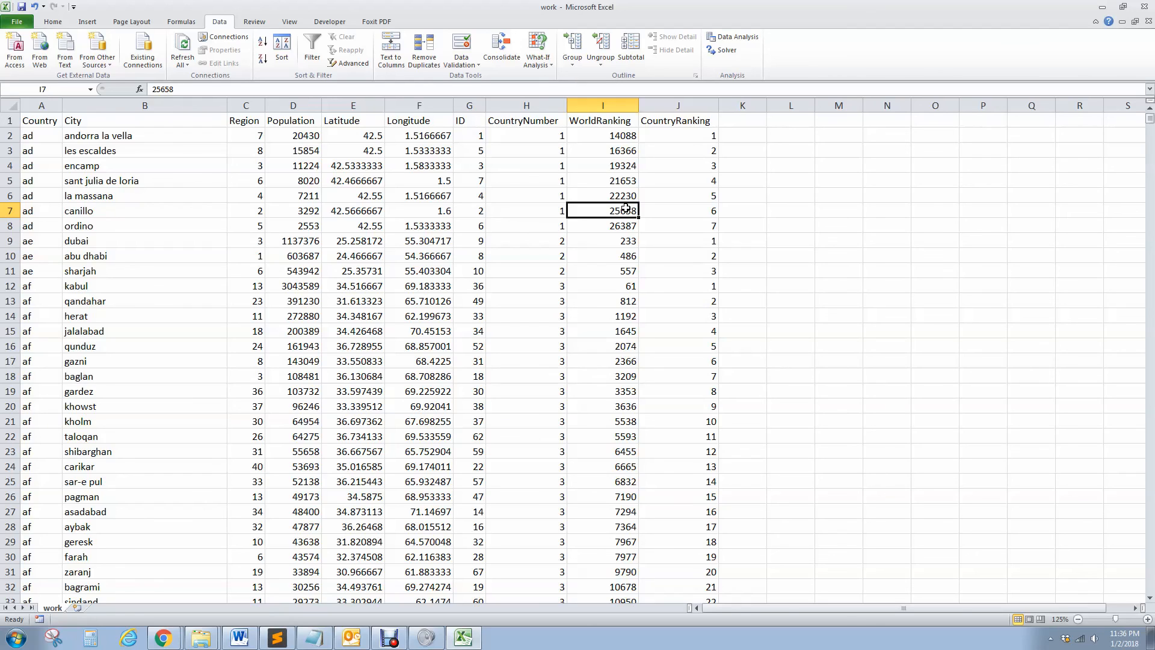
Step: Review the added ID, CountryNumber, WorldRanking and CountryRanking columns one after another
left_click(473, 121)
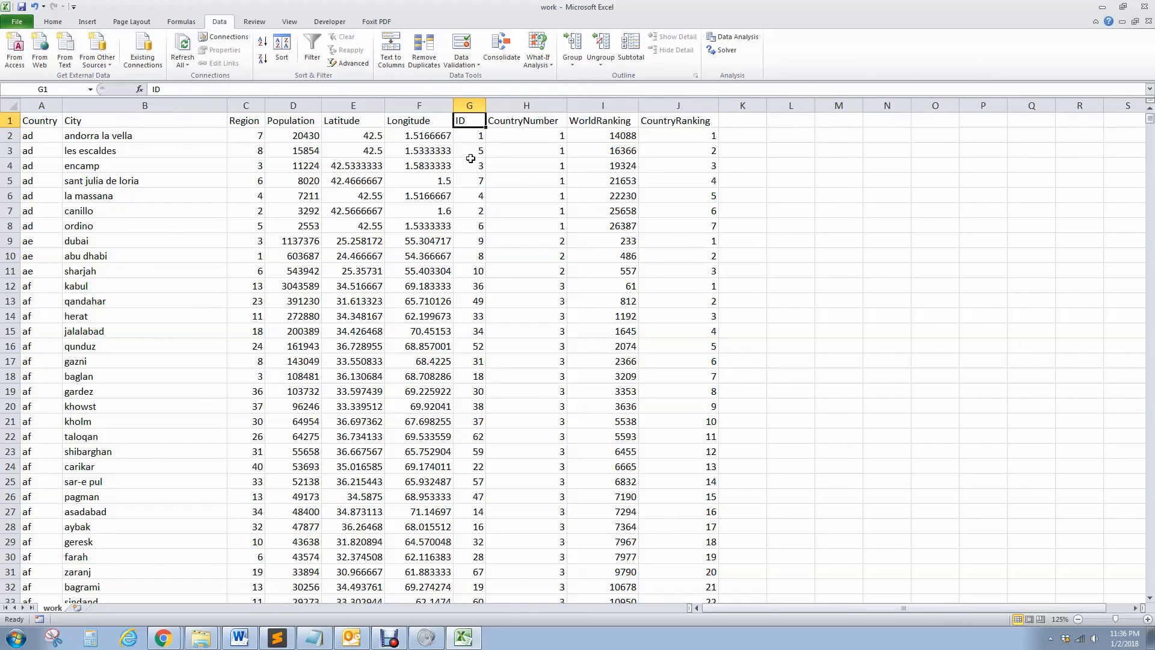
left_click(535, 105)
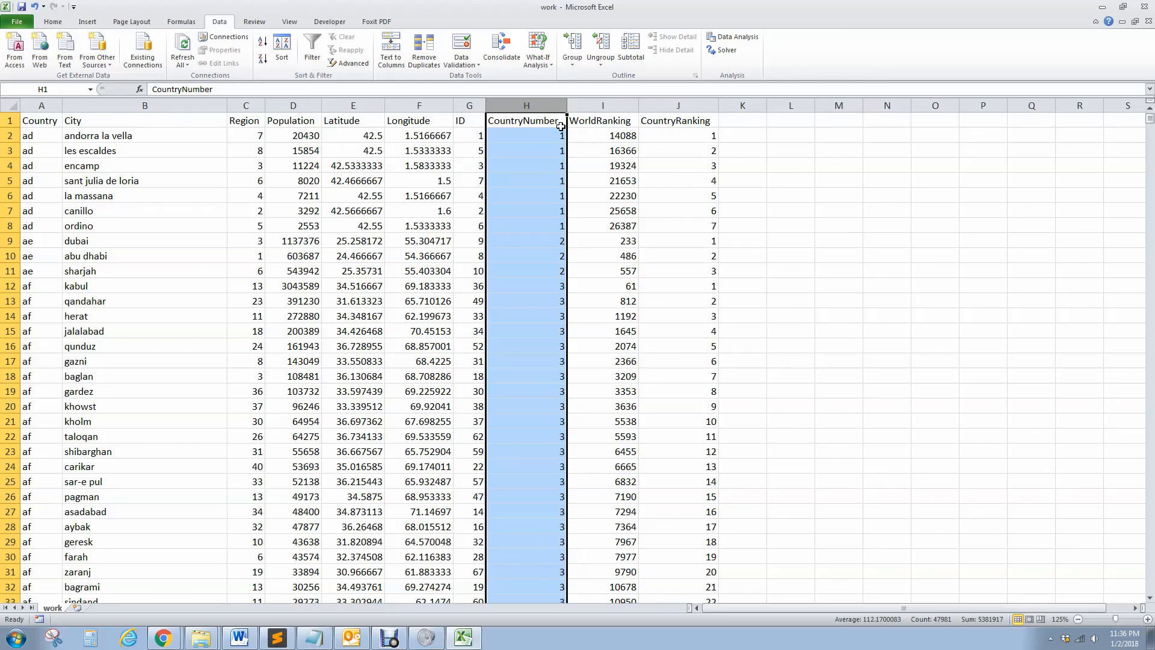
left_click(596, 104)
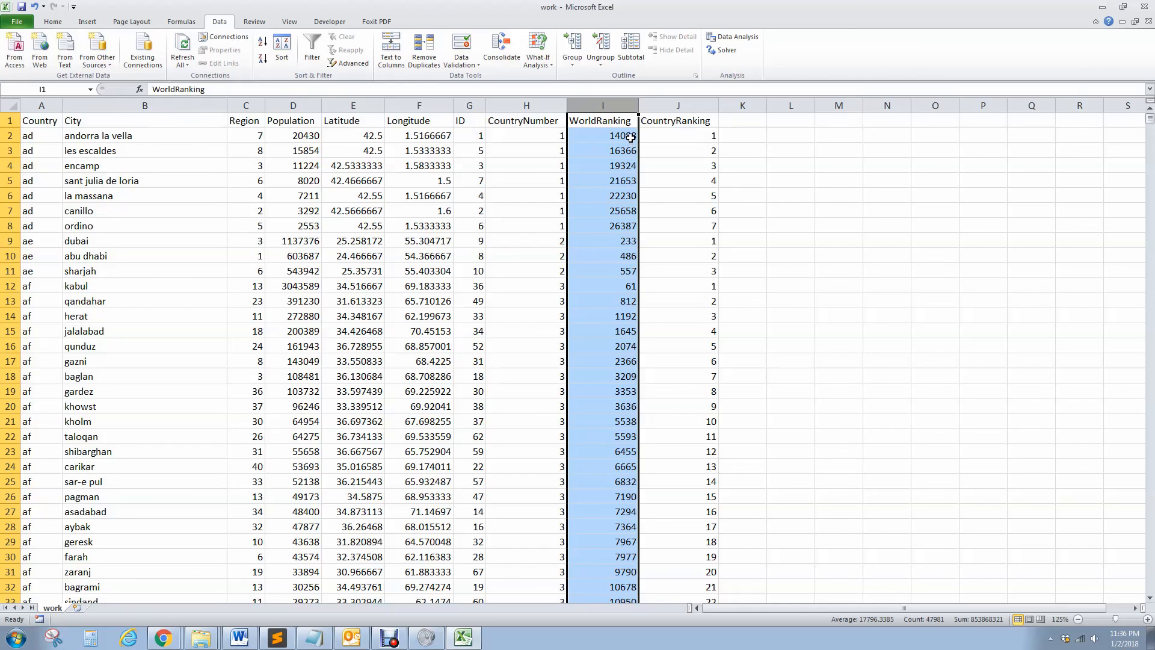
left_click(696, 108)
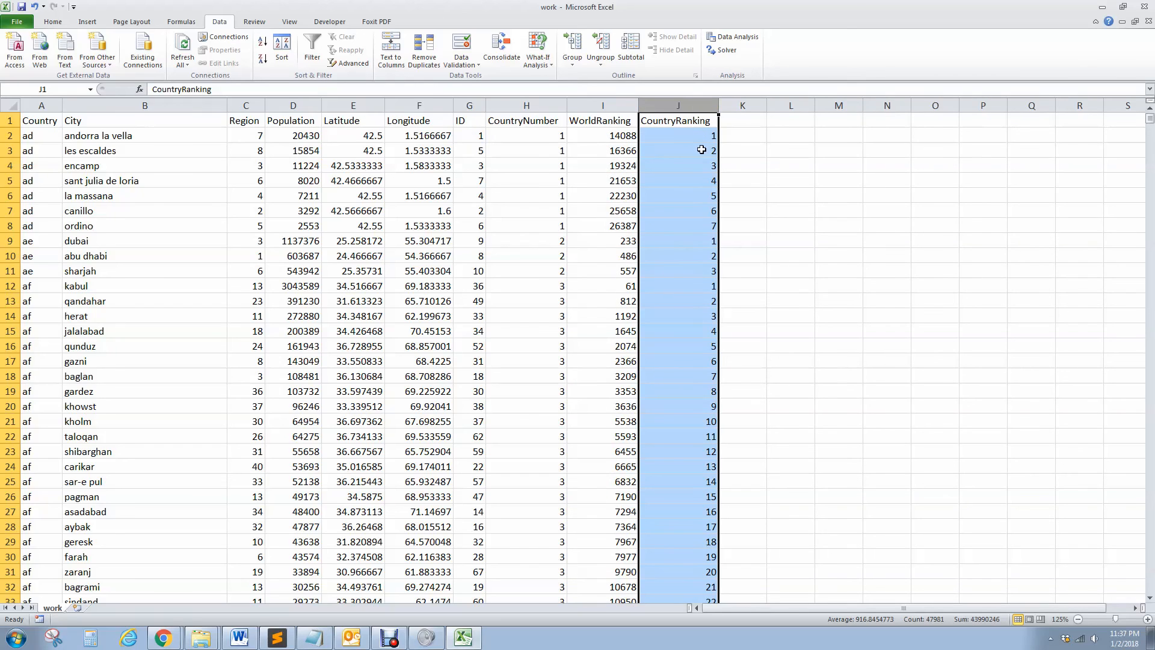